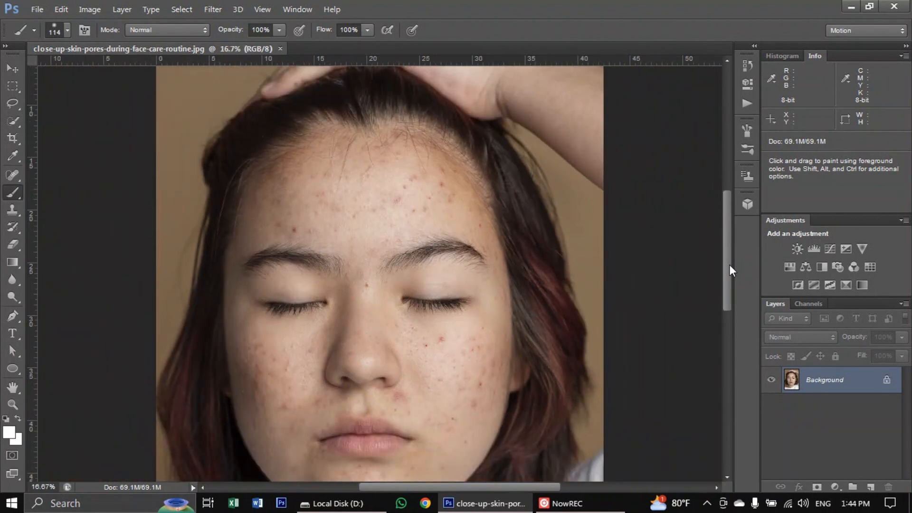
{"action": "left_click_drag", "start_coordinate": [729, 264], "coordinate": [729, 288]}
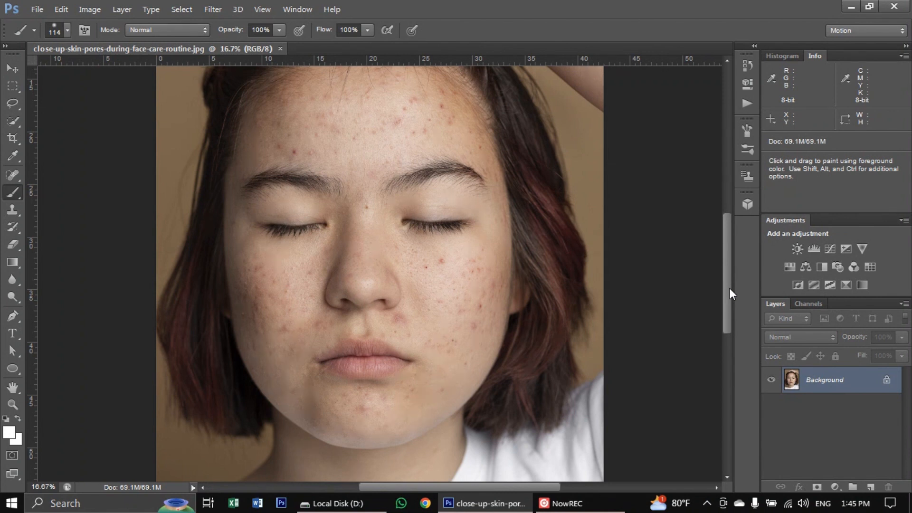
{"action": "left_click_drag", "start_coordinate": [728, 288], "coordinate": [728, 266]}
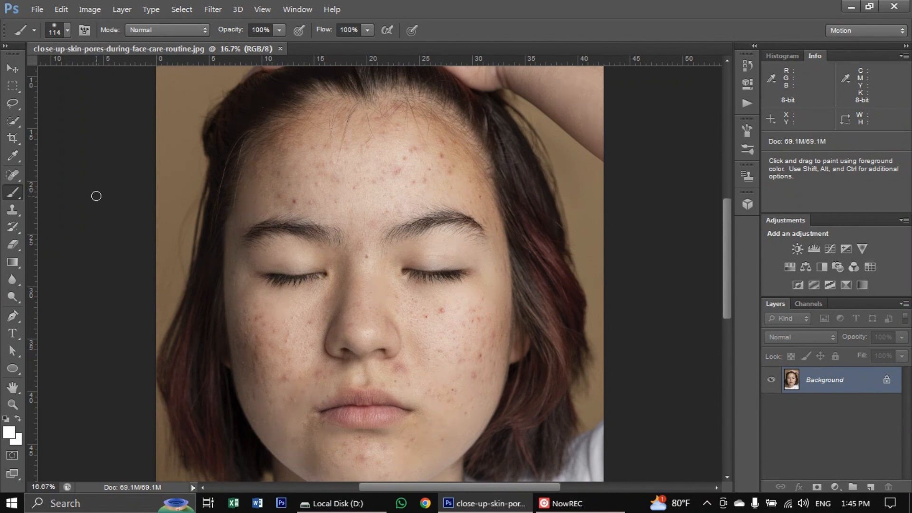
- Use the Spot Healing Brush to remove the red blemishes on the image-right half of the forehead
{"action": "left_click", "coordinate": [13, 175]}
{"action": "left_click", "coordinate": [76, 178]}
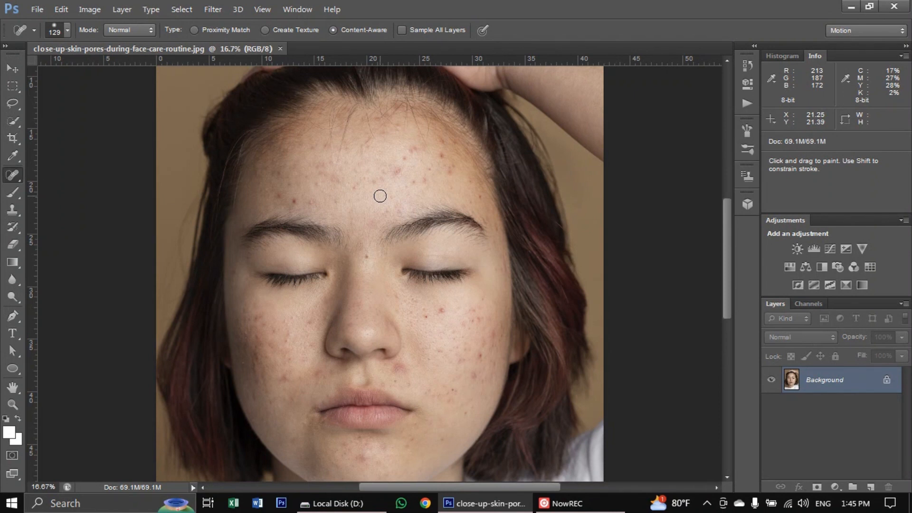
{"action": "key", "text": "ctrl+plus"}
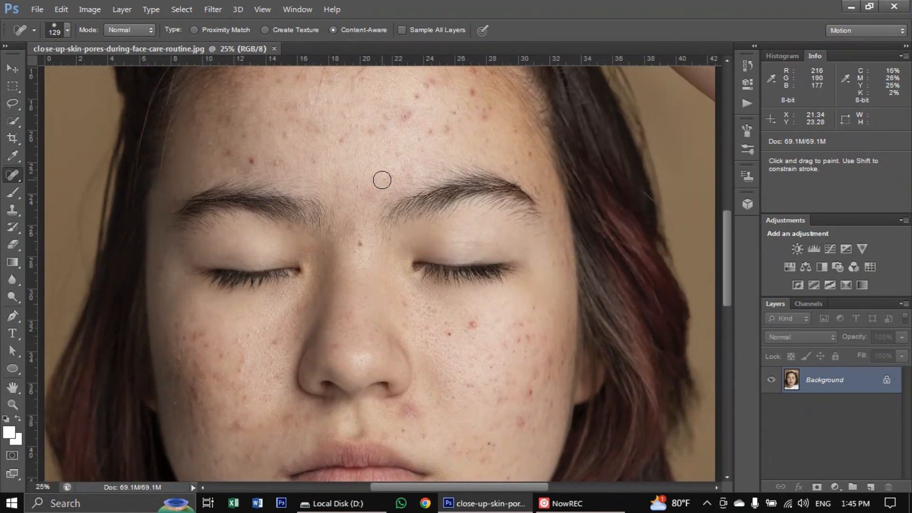
{"action": "scroll", "coordinate": [380, 176], "scroll_direction": "up", "scroll_amount": 1}
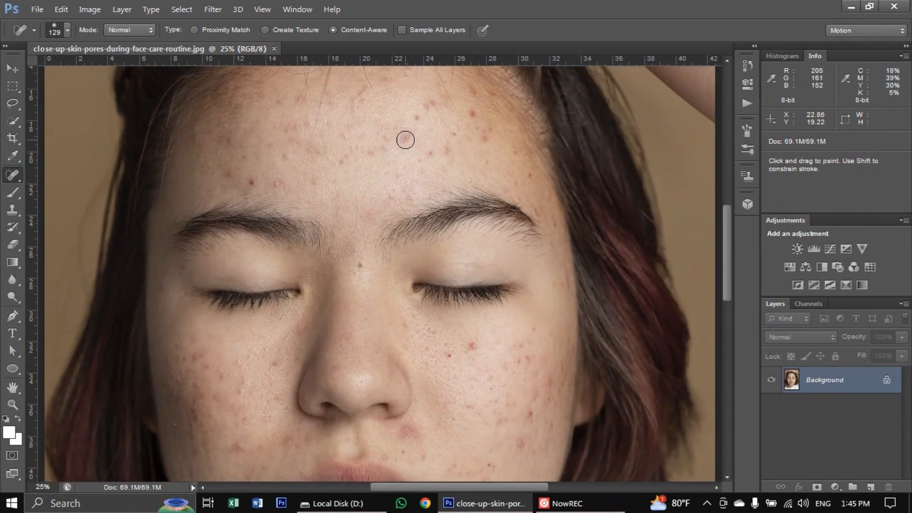
{"action": "left_click", "coordinate": [406, 140]}
{"action": "left_click", "coordinate": [417, 120]}
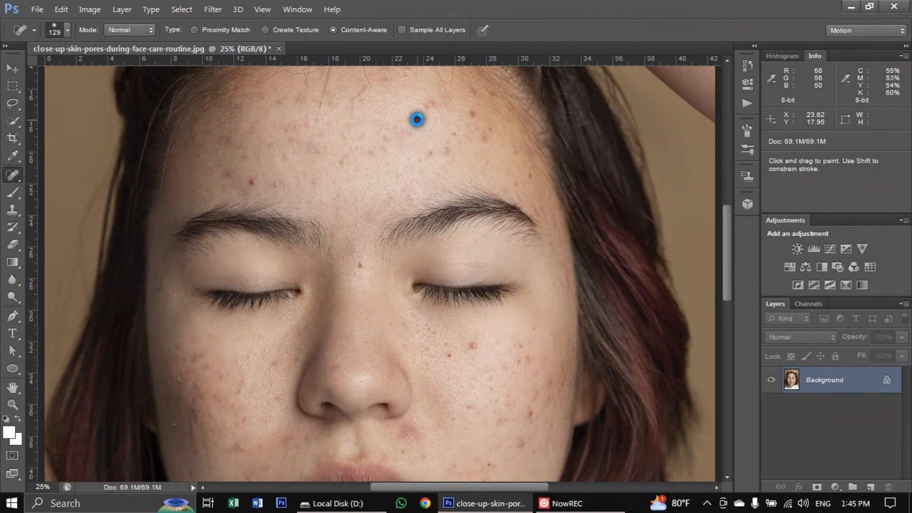
{"action": "left_click", "coordinate": [472, 113]}
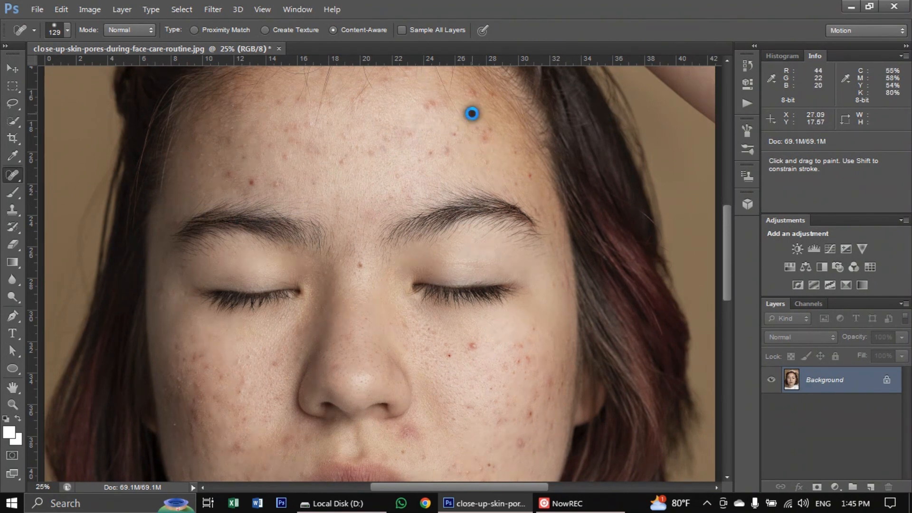
{"action": "left_click", "coordinate": [452, 127]}
{"action": "left_click", "coordinate": [456, 188]}
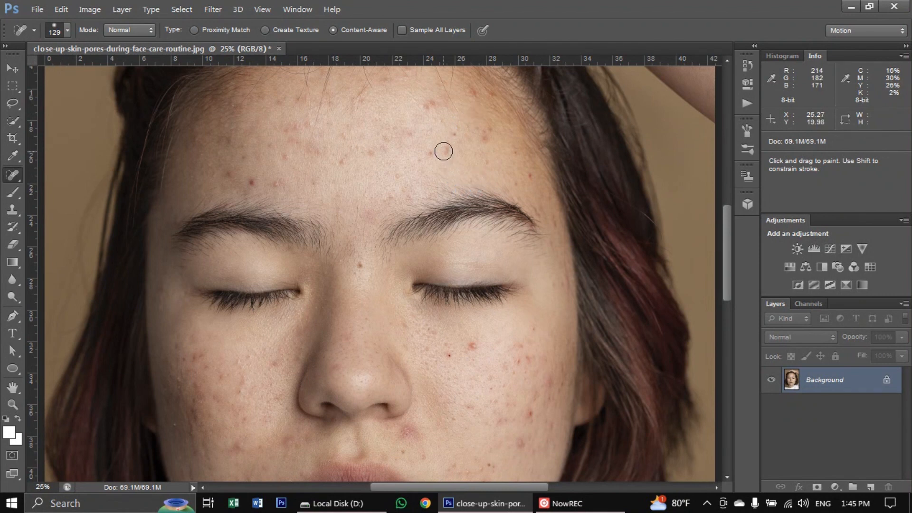
{"action": "left_click", "coordinate": [444, 151]}
{"action": "left_click", "coordinate": [432, 104]}
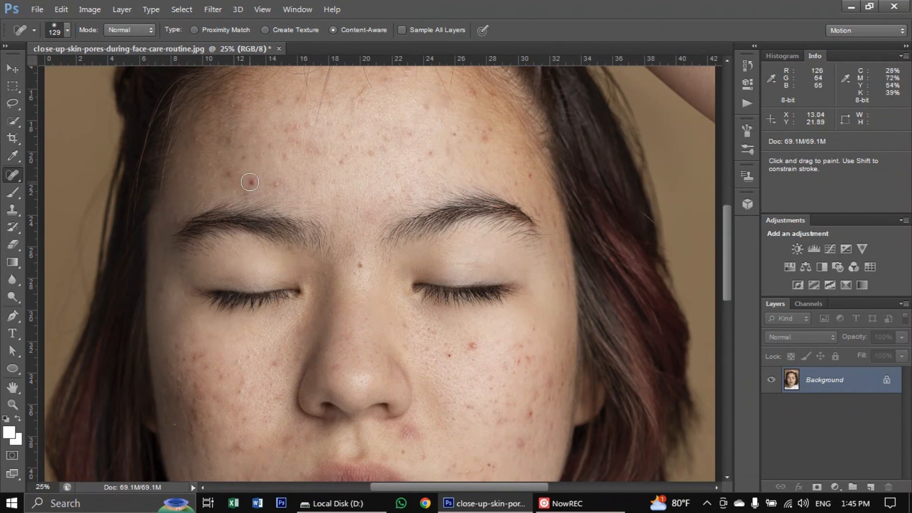
- Heal more spots across the forehead, the mole between the eyes and the red spot on the image-right cheek
{"action": "left_click", "coordinate": [249, 181]}
{"action": "left_click", "coordinate": [277, 184]}
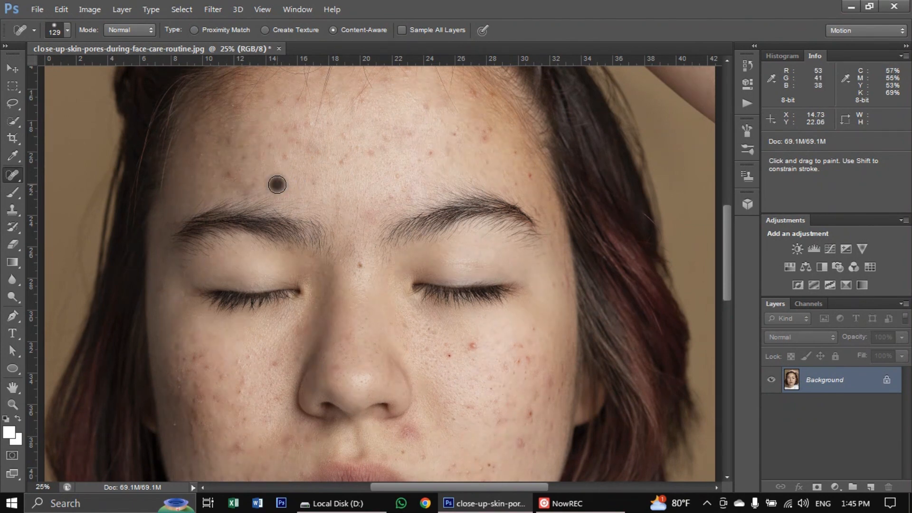
{"action": "left_click", "coordinate": [370, 153]}
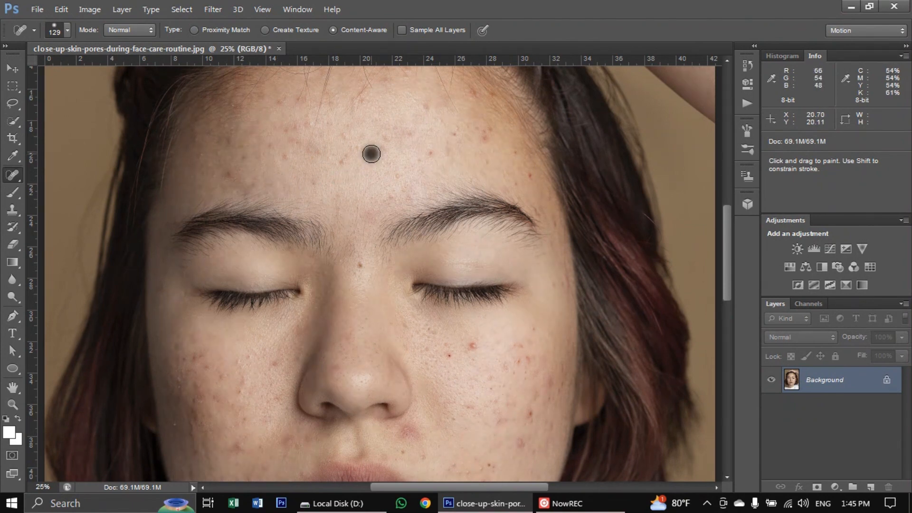
{"action": "left_click", "coordinate": [399, 175]}
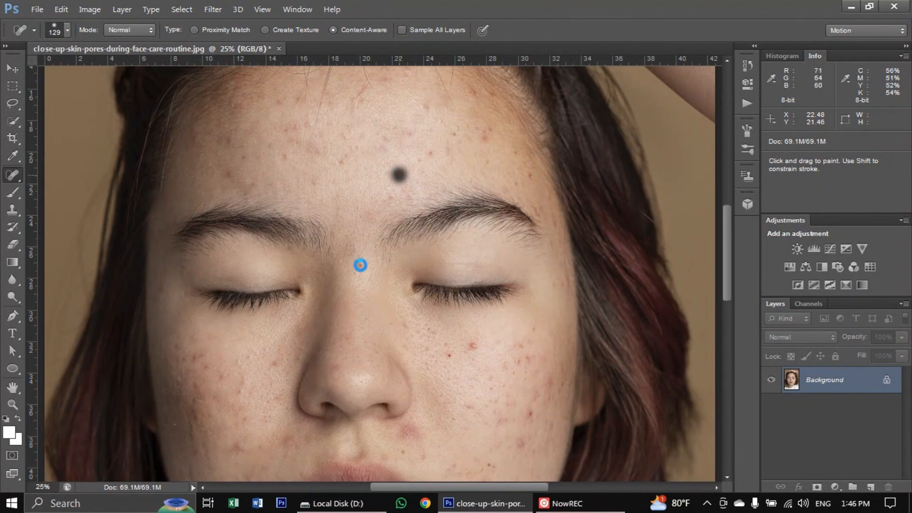
{"action": "left_click", "coordinate": [361, 265]}
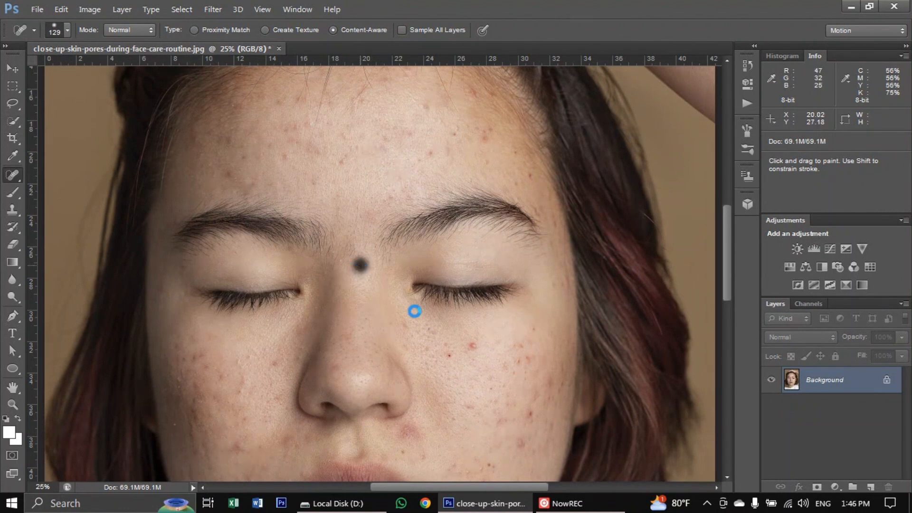
{"action": "left_click", "coordinate": [475, 348]}
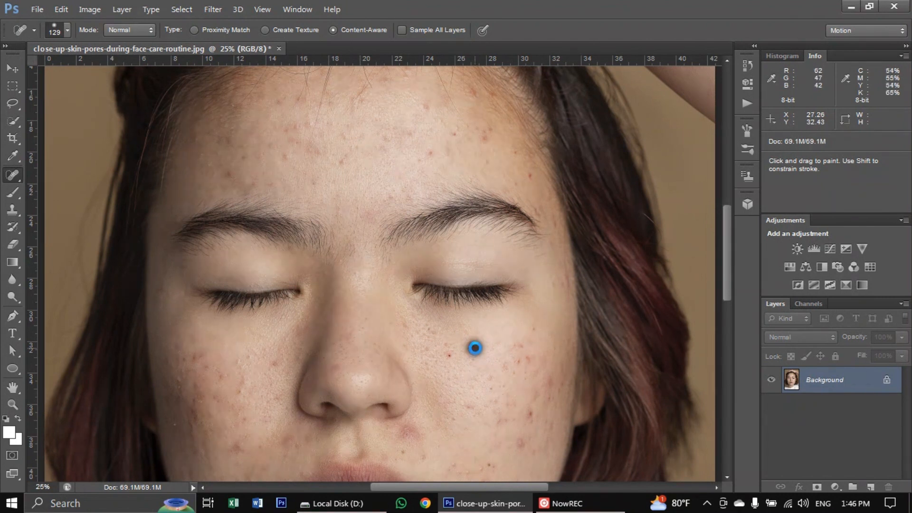
{"action": "left_click", "coordinate": [487, 139]}
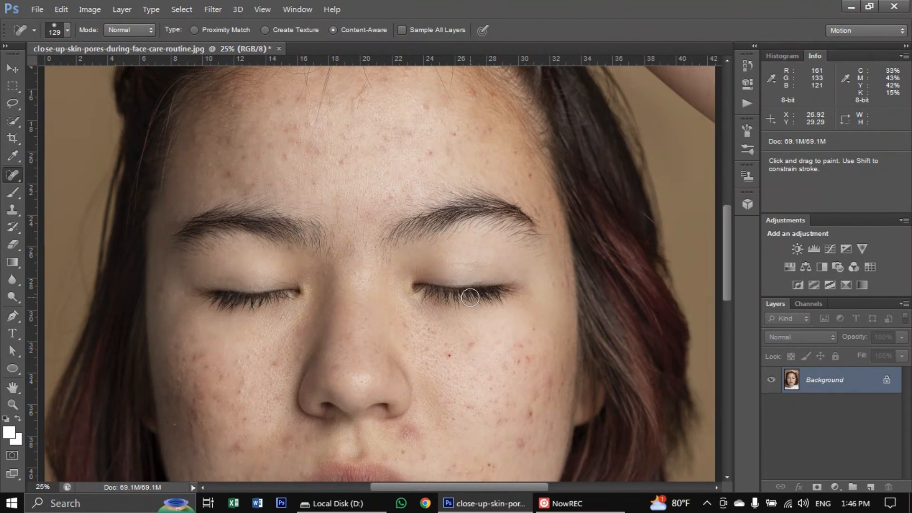
- Heal the blemishes on the image-right lower cheek, beside the nose, near the upper lip and below the mouth corner
{"action": "scroll", "coordinate": [470, 298], "scroll_direction": "down", "scroll_amount": 5}
{"action": "scroll", "coordinate": [470, 297], "scroll_direction": "down", "scroll_amount": 3}
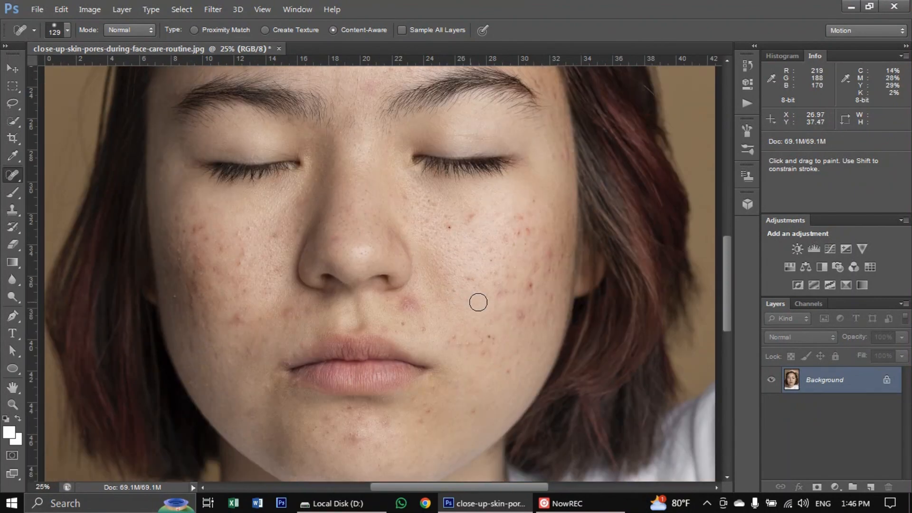
{"action": "left_click", "coordinate": [521, 315]}
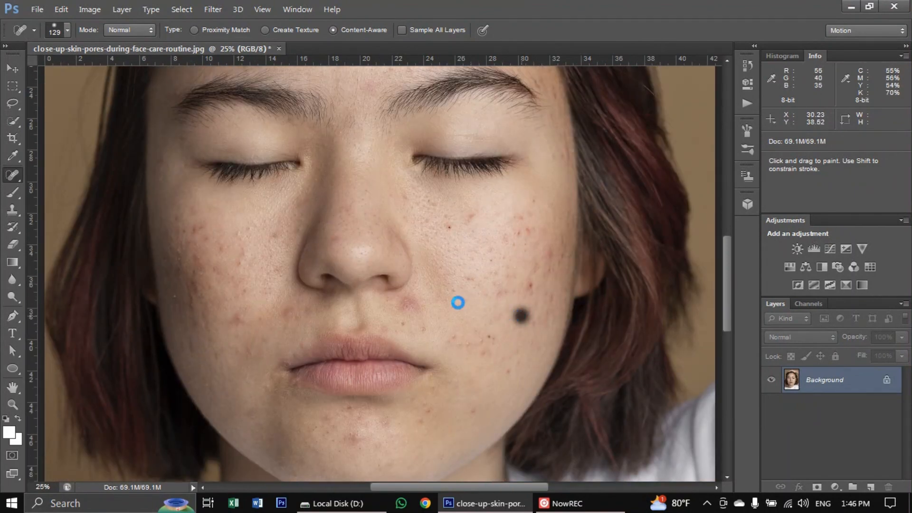
{"action": "left_click", "coordinate": [408, 299]}
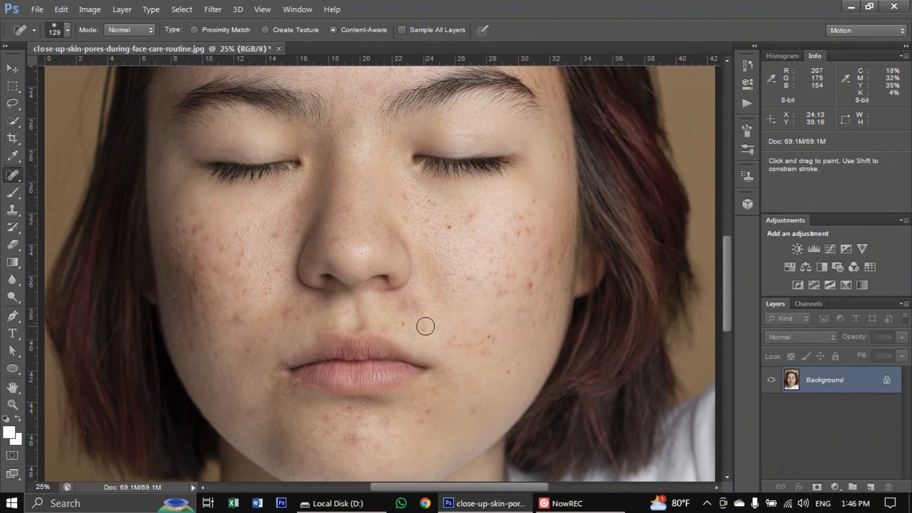
{"action": "left_click", "coordinate": [425, 326]}
{"action": "left_click", "coordinate": [532, 286]}
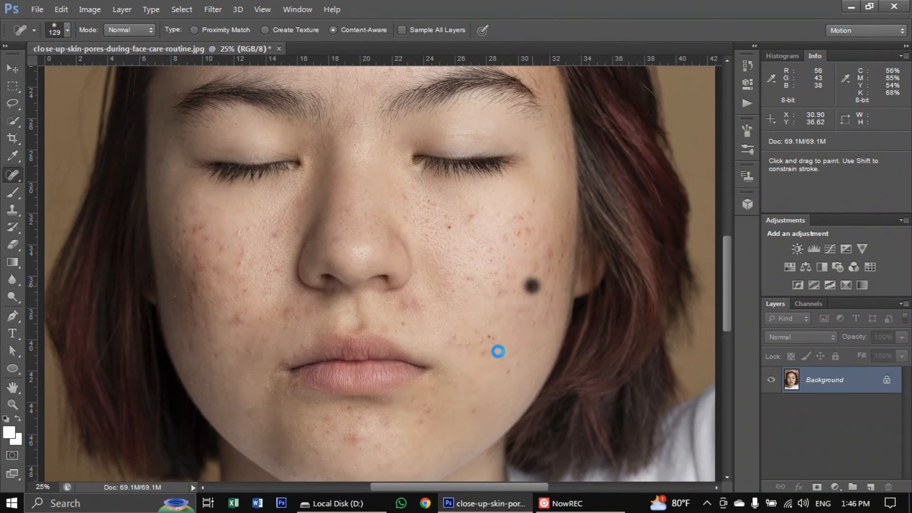
{"action": "scroll", "coordinate": [498, 352], "scroll_direction": "down", "scroll_amount": 1}
{"action": "left_click", "coordinate": [430, 391]}
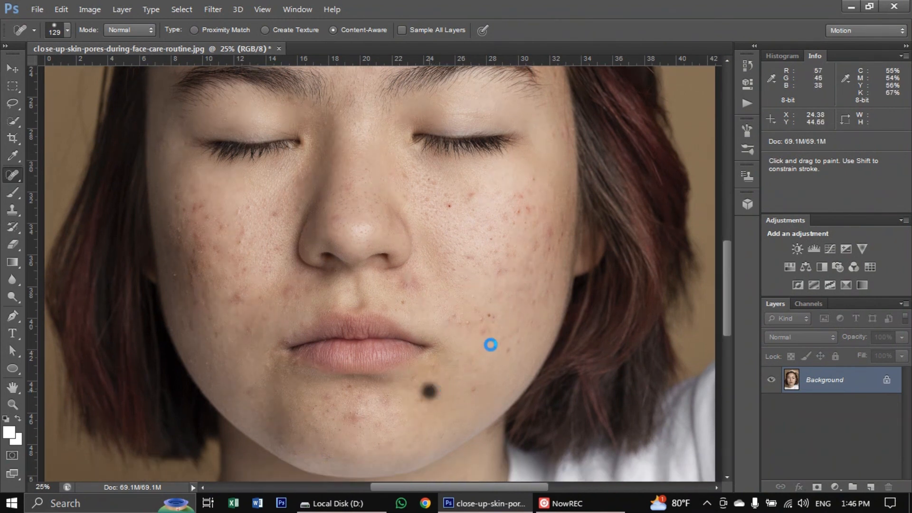
- Heal three blemishes on the image-left cheek, from beside the upper lip up to next to the nose
{"action": "left_click", "coordinate": [287, 292]}
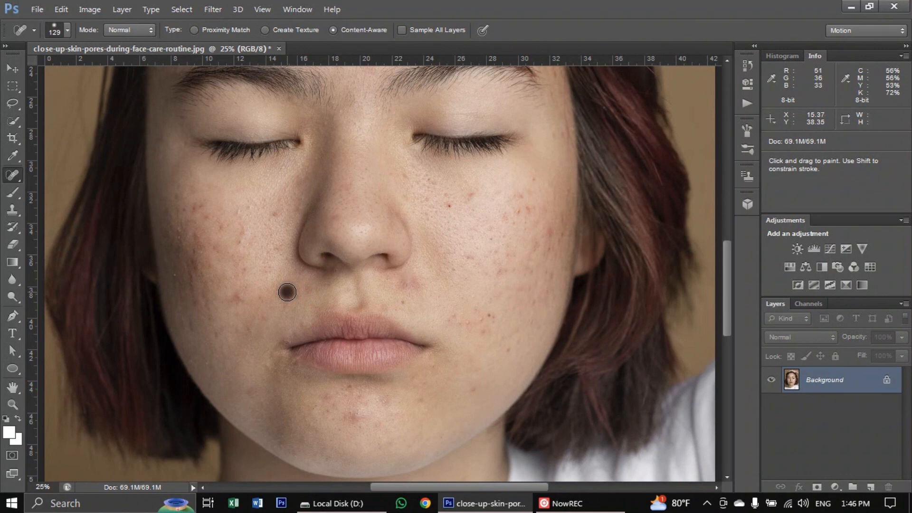
{"action": "left_click", "coordinate": [240, 296]}
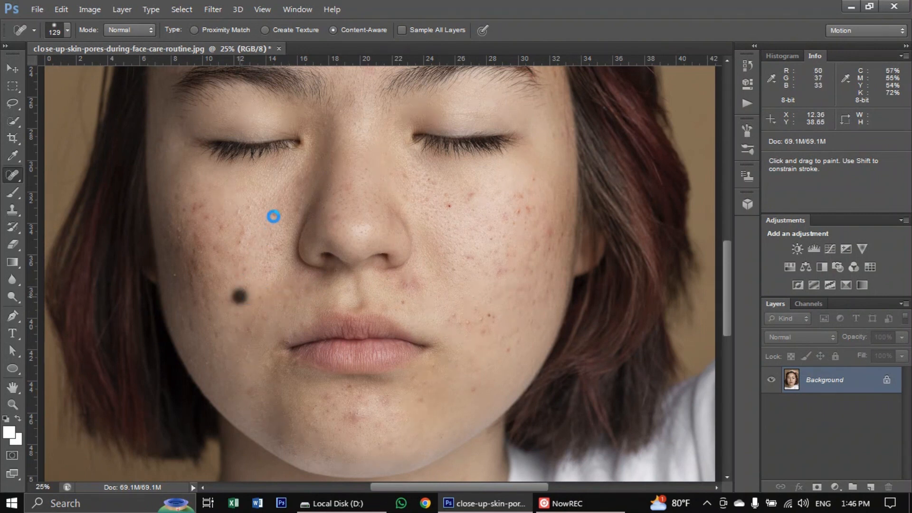
{"action": "left_click", "coordinate": [275, 212]}
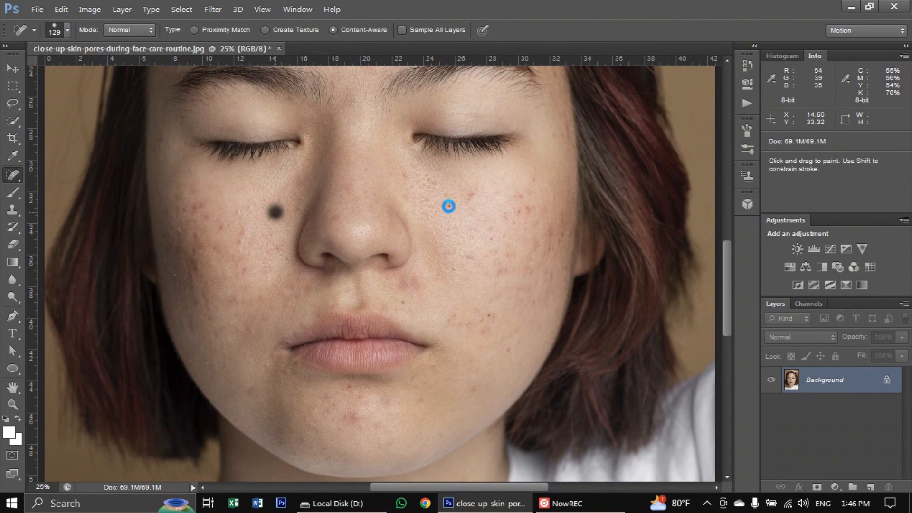
- Heal the red spots on the image-right upper cheek, one on the opposite cheek and the patch below the nostril
{"action": "left_click", "coordinate": [449, 205]}
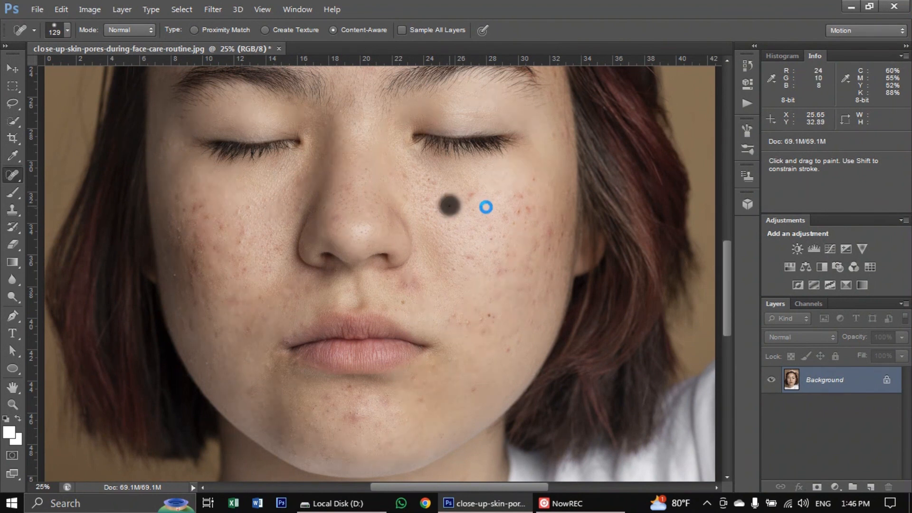
{"action": "left_click", "coordinate": [471, 197]}
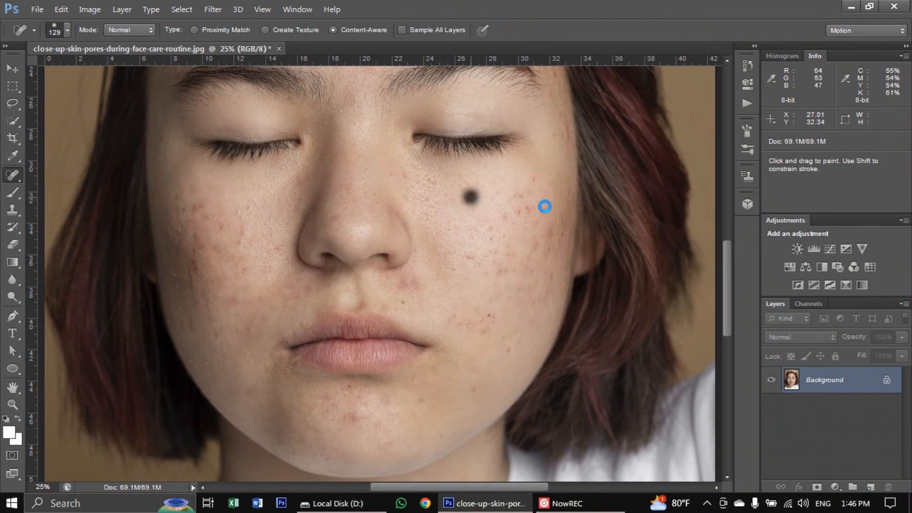
{"action": "left_click", "coordinate": [524, 209]}
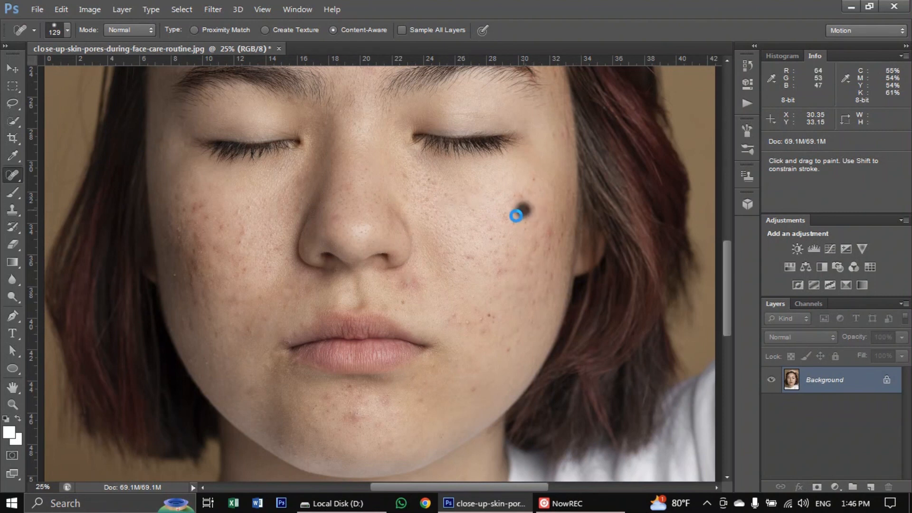
{"action": "left_click", "coordinate": [199, 206]}
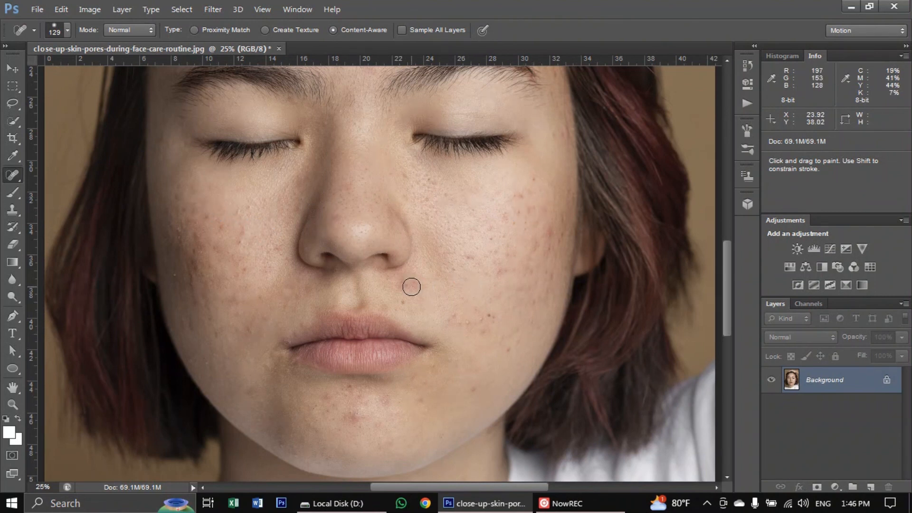
{"action": "left_click", "coordinate": [408, 284]}
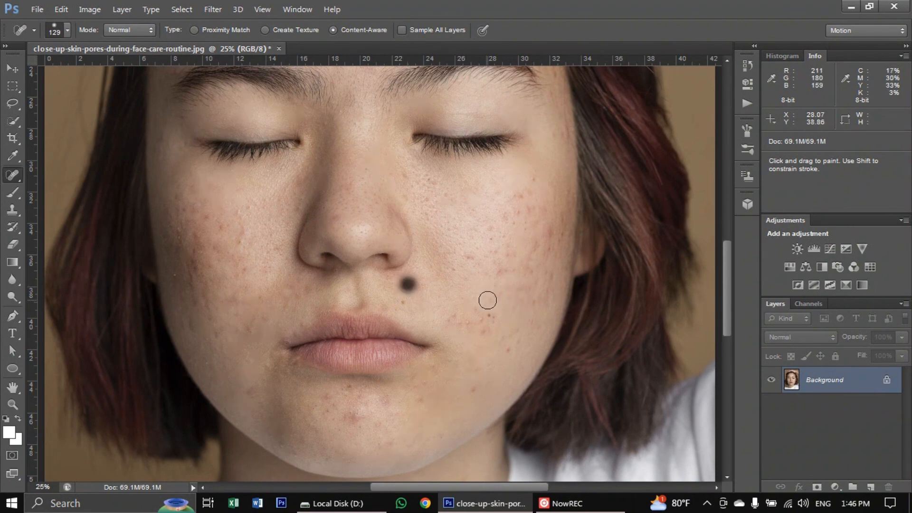
- Return to the forehead and heal the faint spots still left above both eyebrows and near the centre
{"action": "scroll", "coordinate": [487, 299], "scroll_direction": "up", "scroll_amount": 5}
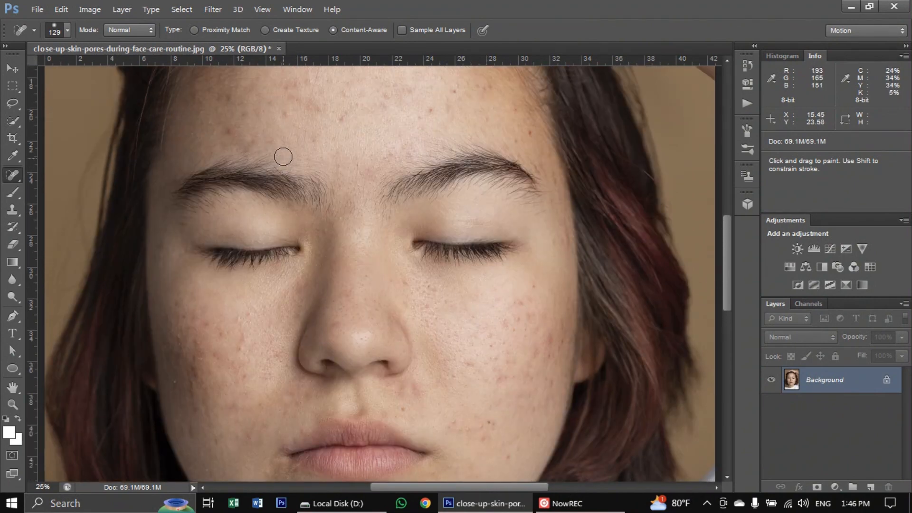
{"action": "left_click", "coordinate": [286, 110]}
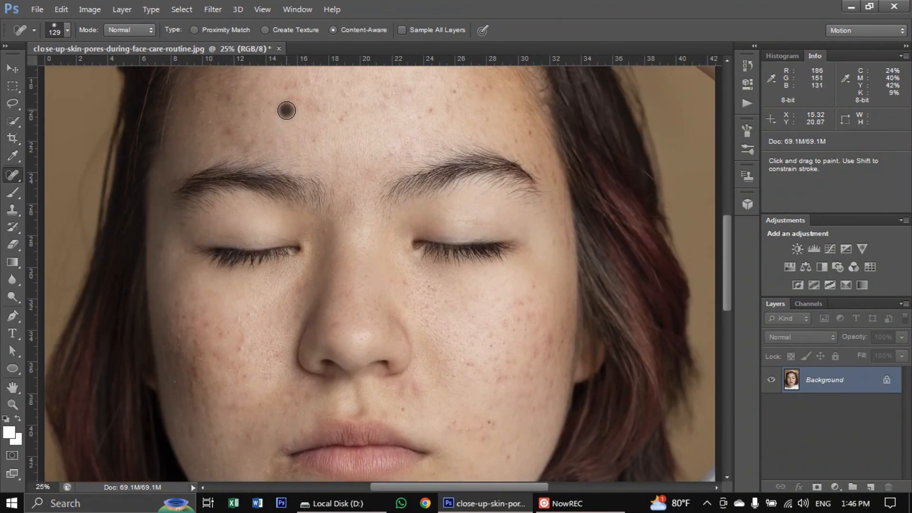
{"action": "scroll", "coordinate": [455, 283], "scroll_direction": "up", "scroll_amount": 2}
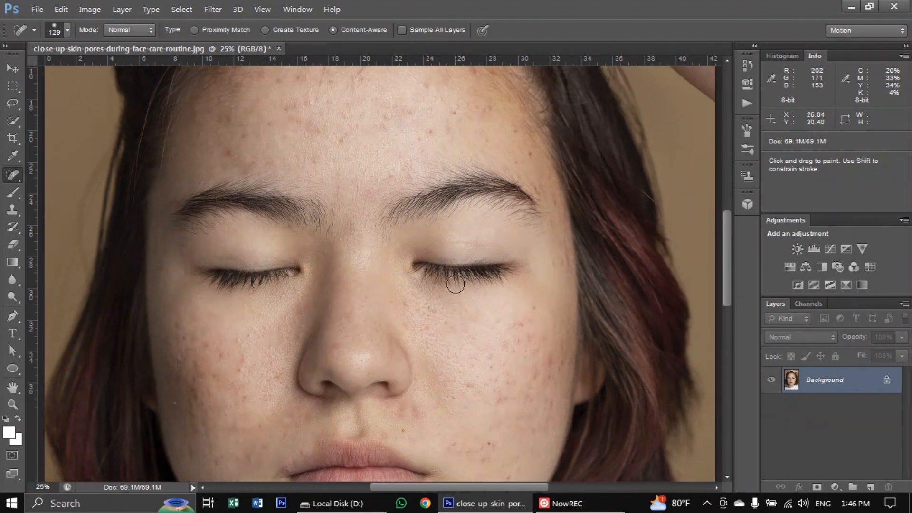
{"action": "left_click", "coordinate": [424, 149]}
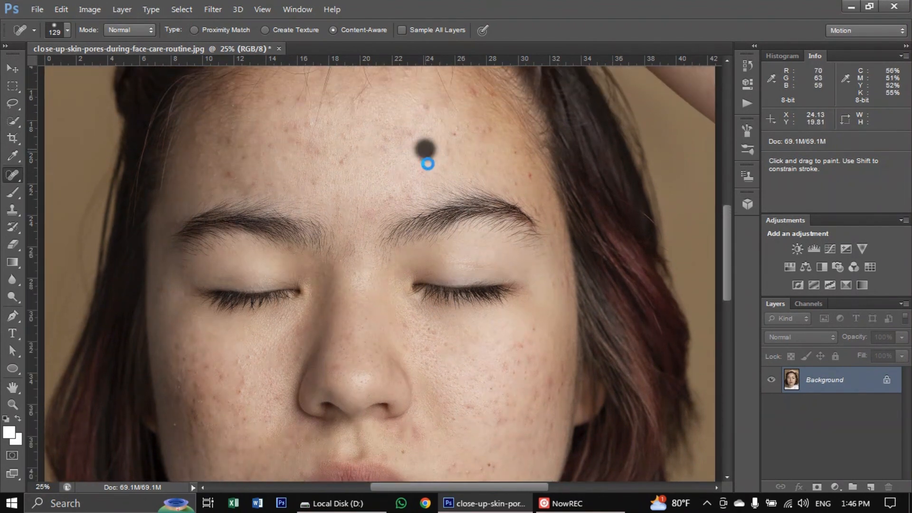
{"action": "left_click", "coordinate": [426, 108]}
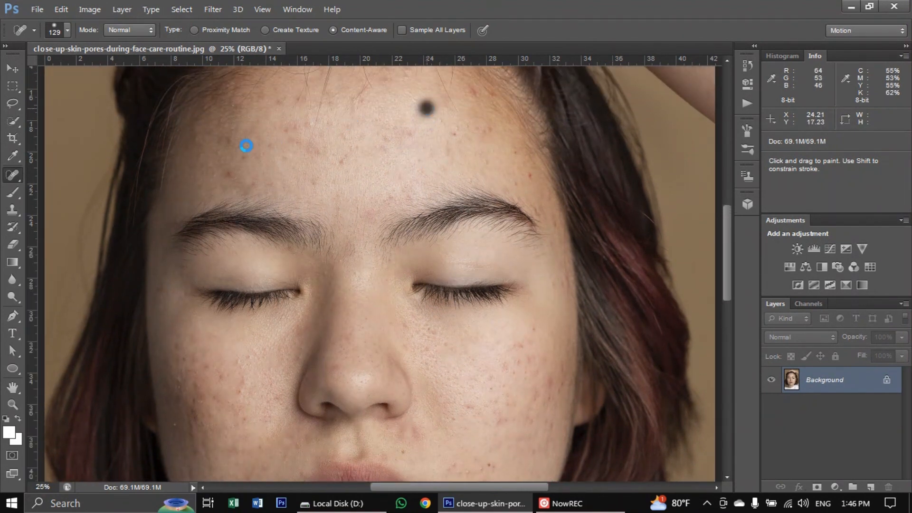
{"action": "left_click", "coordinate": [229, 176]}
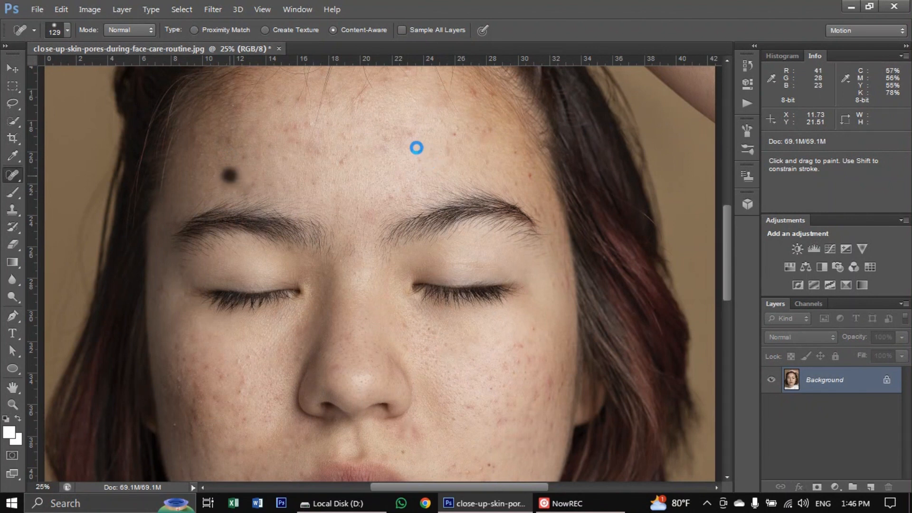
{"action": "left_click", "coordinate": [410, 134]}
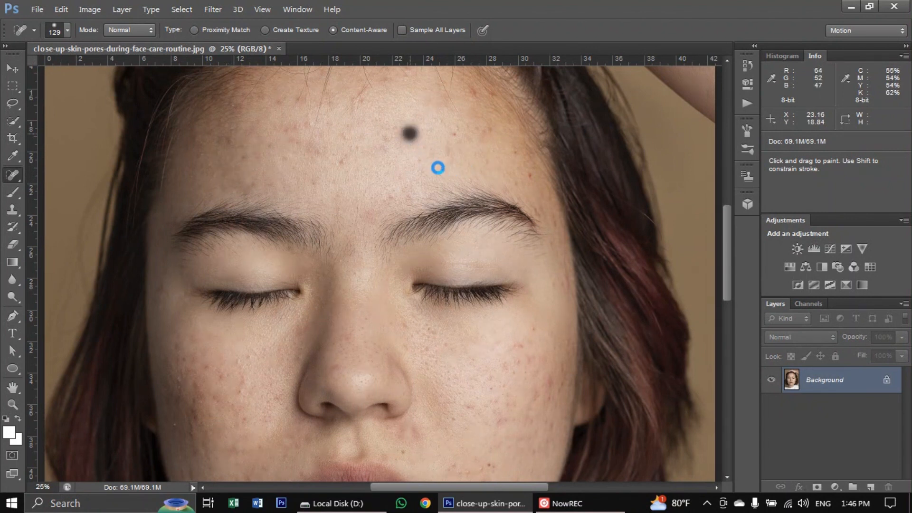
- Heal the spots above the image-right eyebrow, beside the temple and at the centre of the chin
{"action": "left_click", "coordinate": [421, 162]}
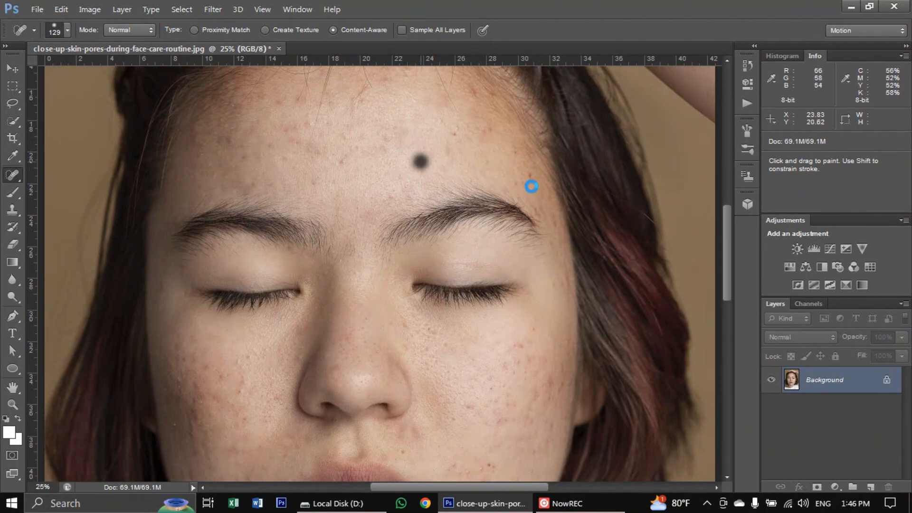
{"action": "left_click", "coordinate": [532, 177]}
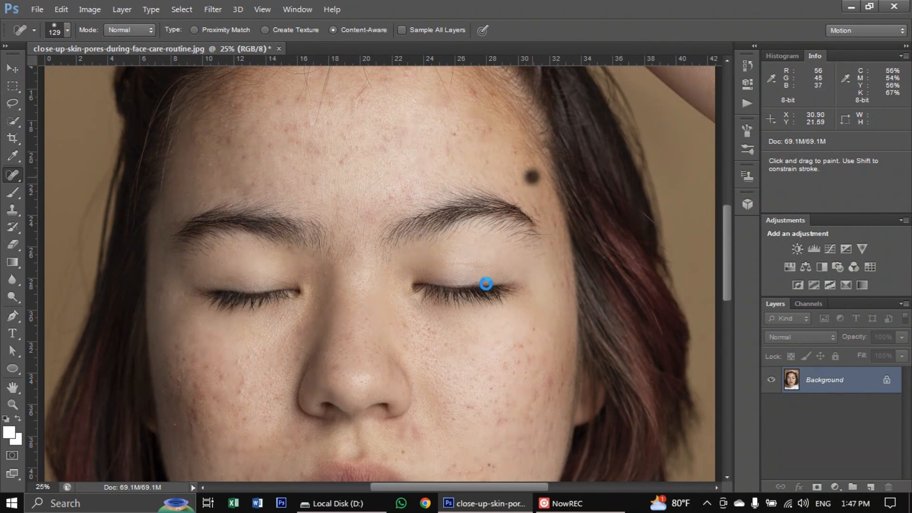
{"action": "scroll", "coordinate": [435, 327], "scroll_direction": "down", "scroll_amount": 5}
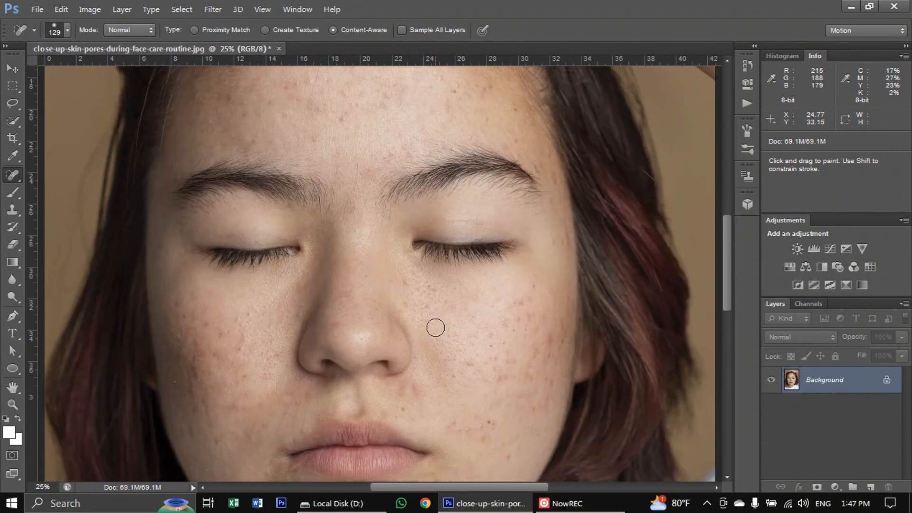
{"action": "scroll", "coordinate": [435, 331], "scroll_direction": "down", "scroll_amount": 3}
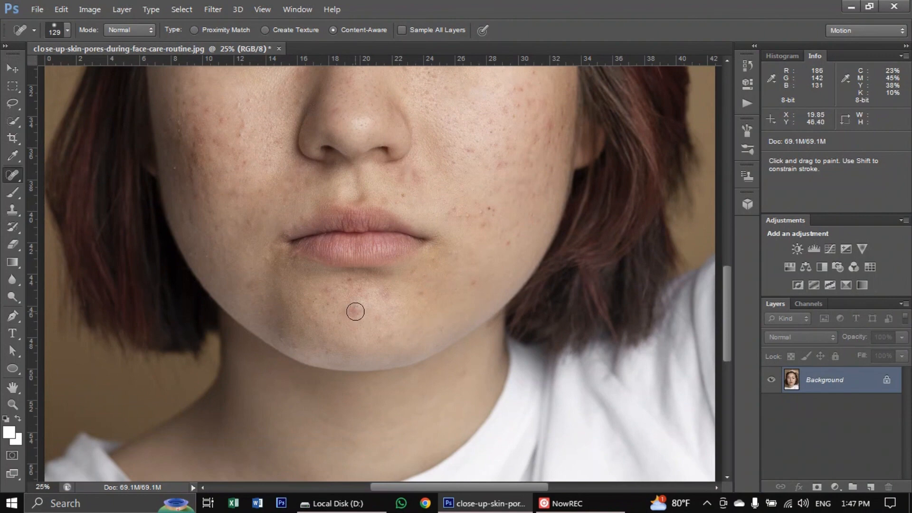
{"action": "left_click", "coordinate": [356, 310]}
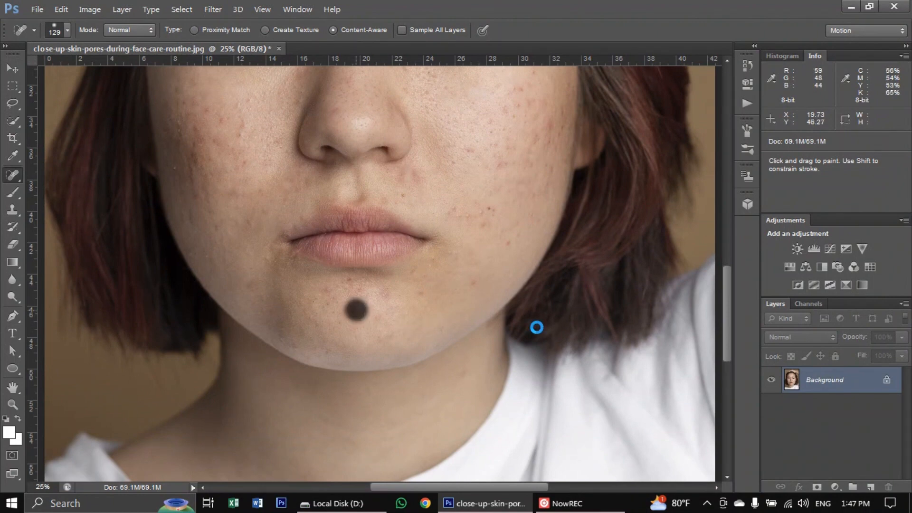
- Duplicate the Background layer and set the copy's blend mode to Vivid Light
{"action": "scroll", "coordinate": [446, 271], "scroll_direction": "up", "scroll_amount": 3}
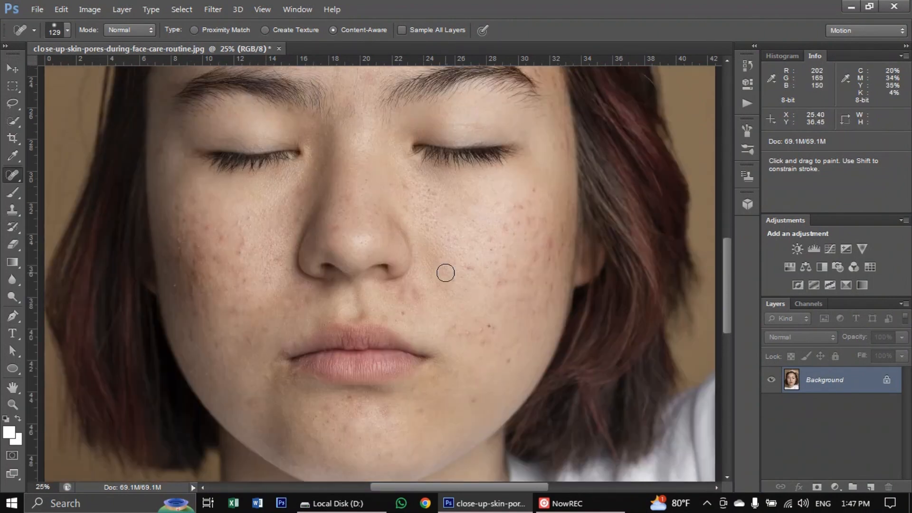
{"action": "scroll", "coordinate": [445, 273], "scroll_direction": "up", "scroll_amount": 2}
{"action": "scroll", "coordinate": [446, 279], "scroll_direction": "down", "scroll_amount": 1}
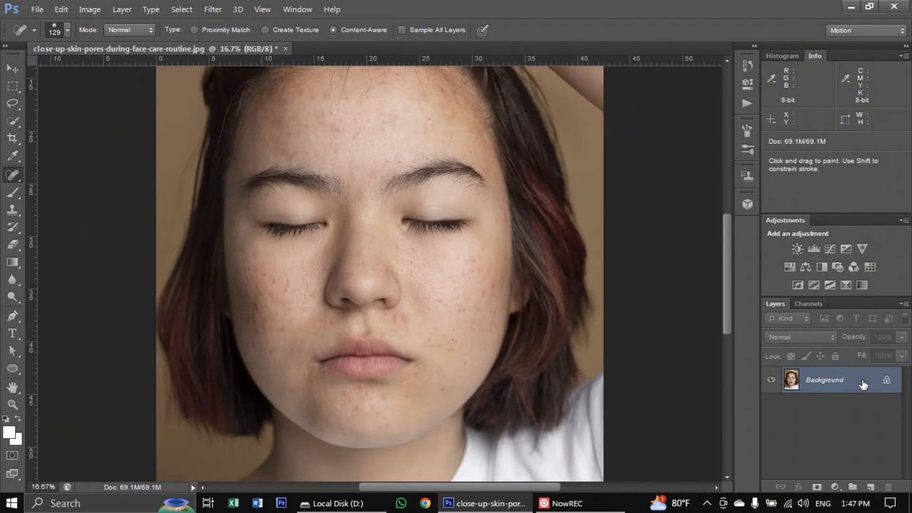
{"action": "left_click_drag", "start_coordinate": [861, 384], "coordinate": [870, 486]}
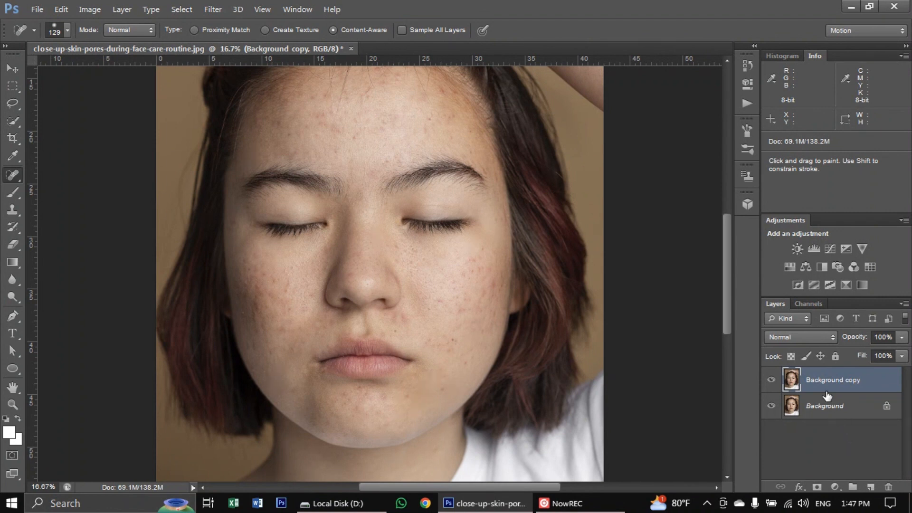
{"action": "left_click", "coordinate": [812, 338]}
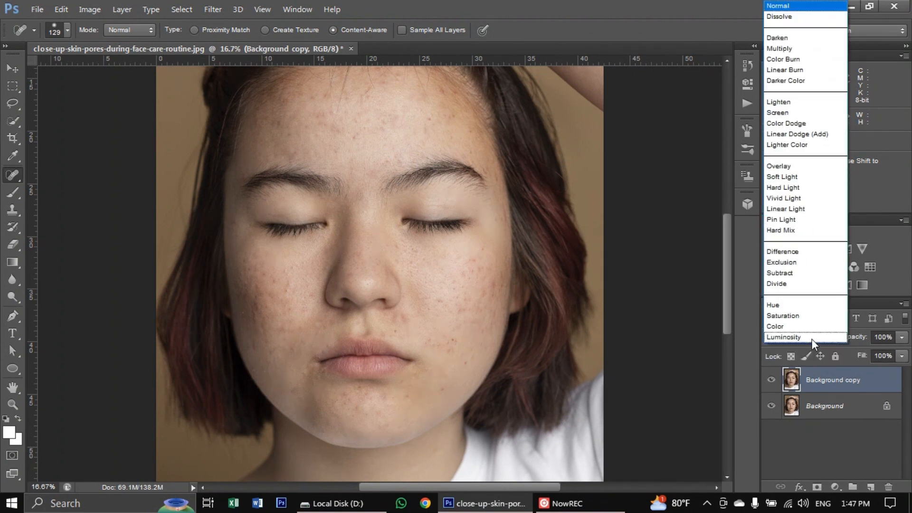
{"action": "left_click", "coordinate": [804, 200]}
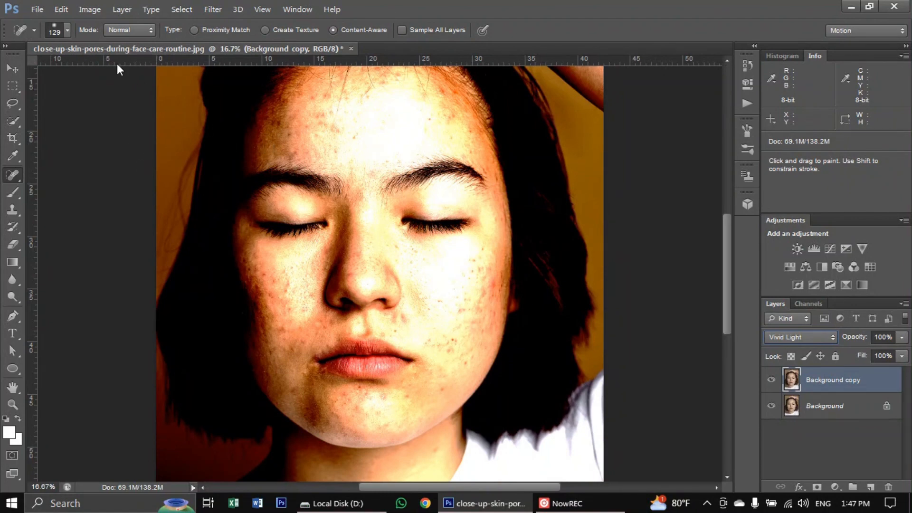
- Invert the colours of the Background copy layer
{"action": "left_click", "coordinate": [87, 11]}
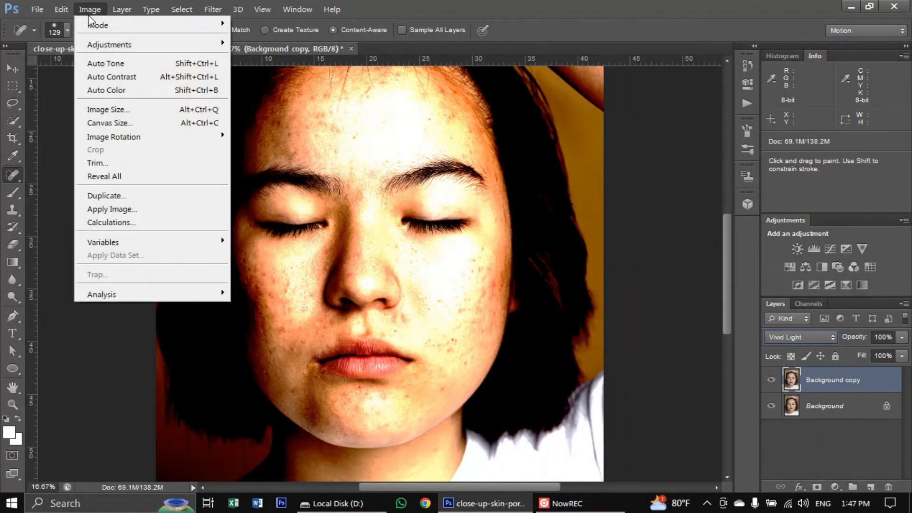
{"action": "mouse_move", "coordinate": [109, 44]}
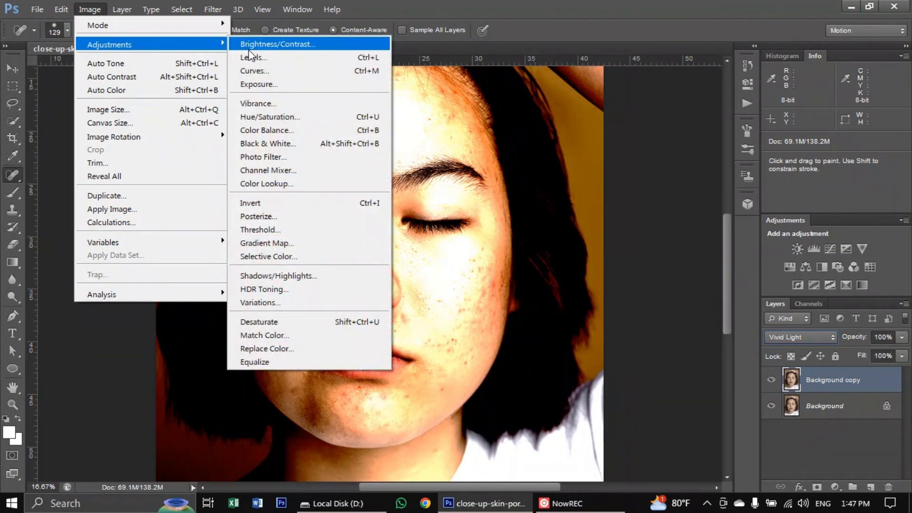
{"action": "left_click", "coordinate": [274, 203]}
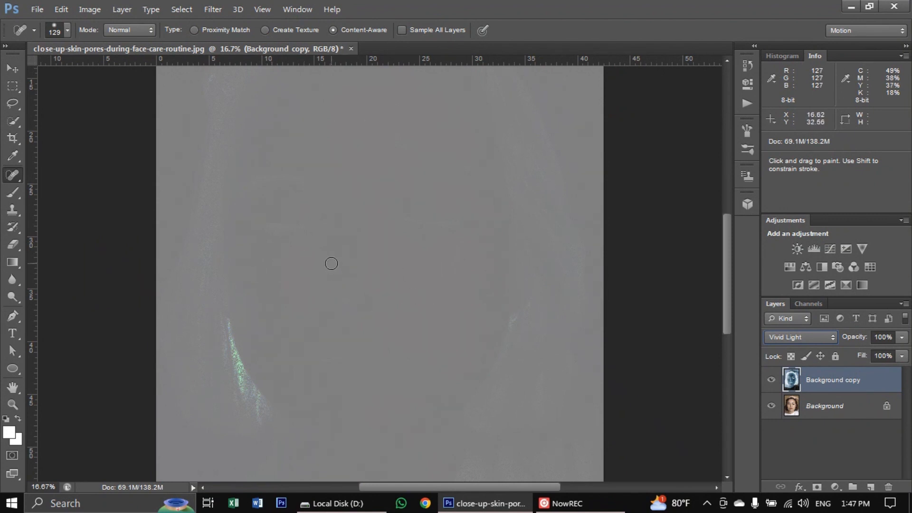
- Apply a High Pass filter to the inverted copy, adjusting the radius until the blemishes and skin texture blur away
{"action": "left_click", "coordinate": [218, 10]}
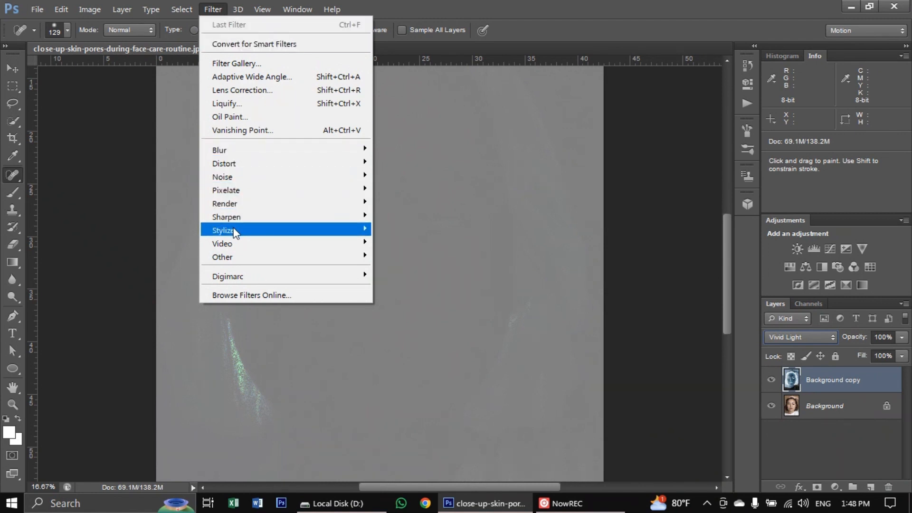
{"action": "mouse_move", "coordinate": [236, 261]}
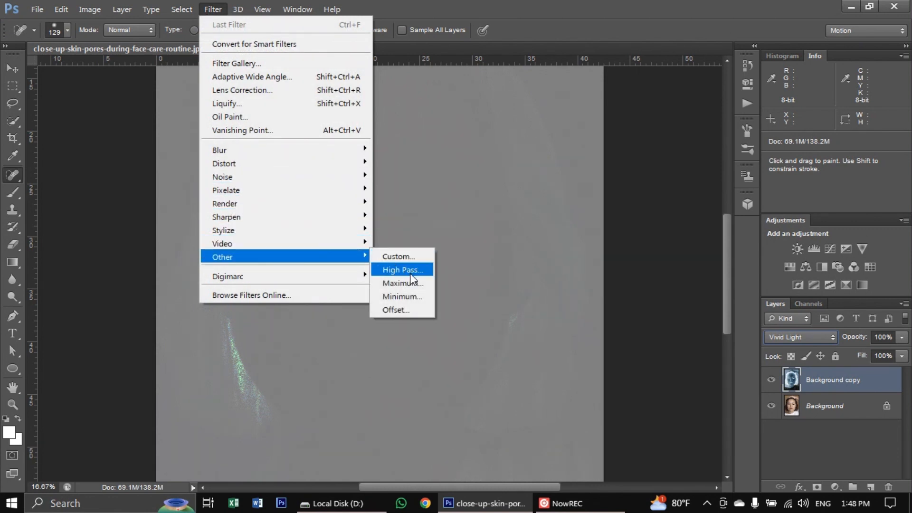
{"action": "left_click", "coordinate": [409, 272]}
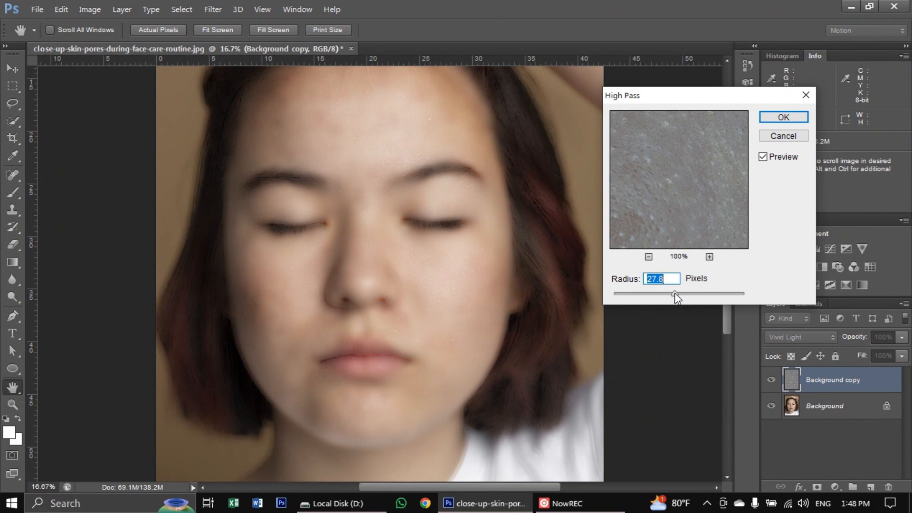
{"action": "left_click_drag", "start_coordinate": [675, 294], "coordinate": [667, 293]}
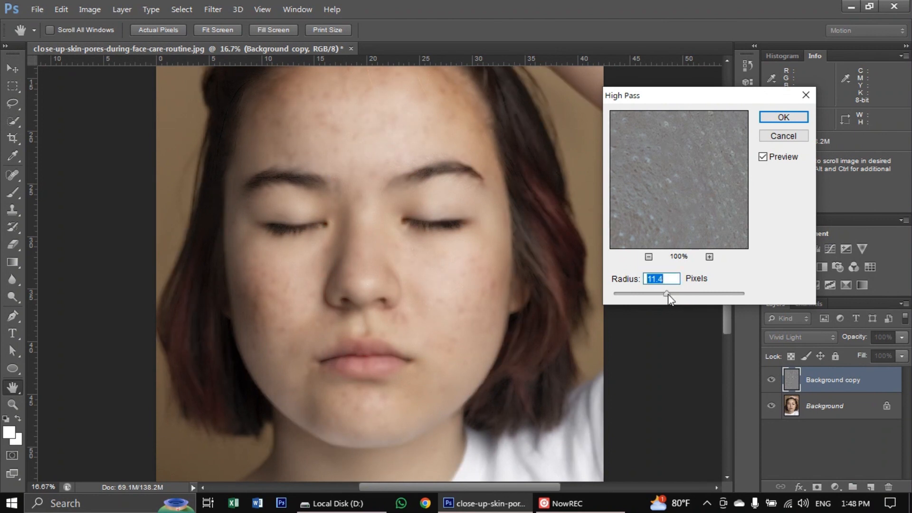
{"action": "left_click_drag", "start_coordinate": [667, 294], "coordinate": [660, 294]}
{"action": "left_click_drag", "start_coordinate": [658, 293], "coordinate": [682, 293]}
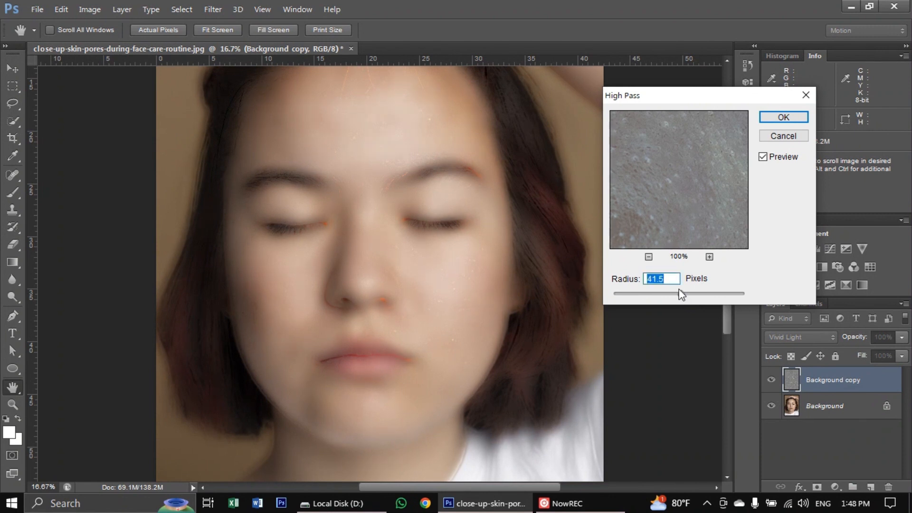
{"action": "left_click_drag", "start_coordinate": [681, 293], "coordinate": [679, 293]}
{"action": "left_click", "coordinate": [783, 117]}
{"action": "key", "text": "j"}
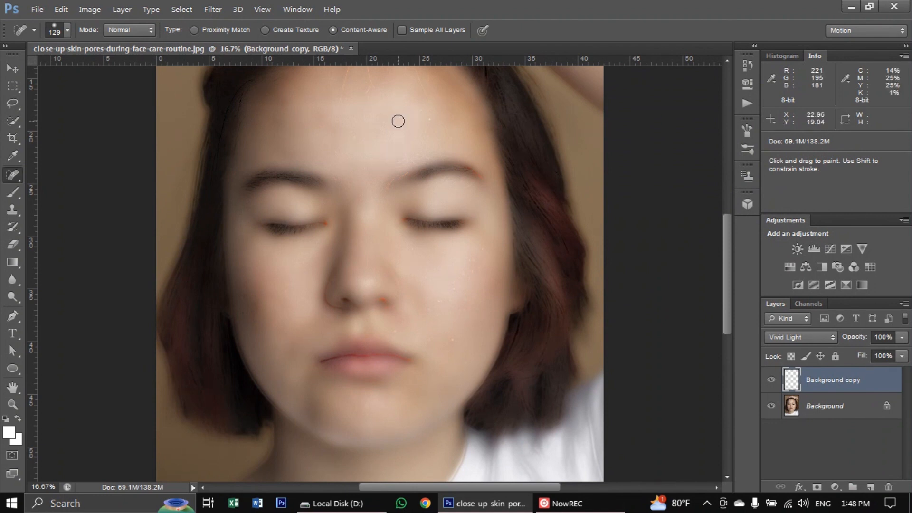
- Open the Gaussian Blur filter for the Background copy layer
{"action": "left_click", "coordinate": [212, 10]}
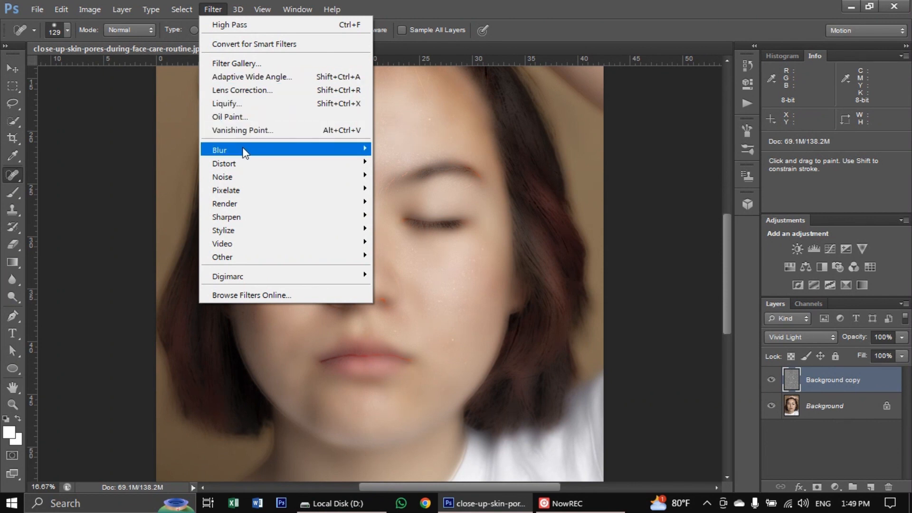
{"action": "mouse_move", "coordinate": [332, 150]}
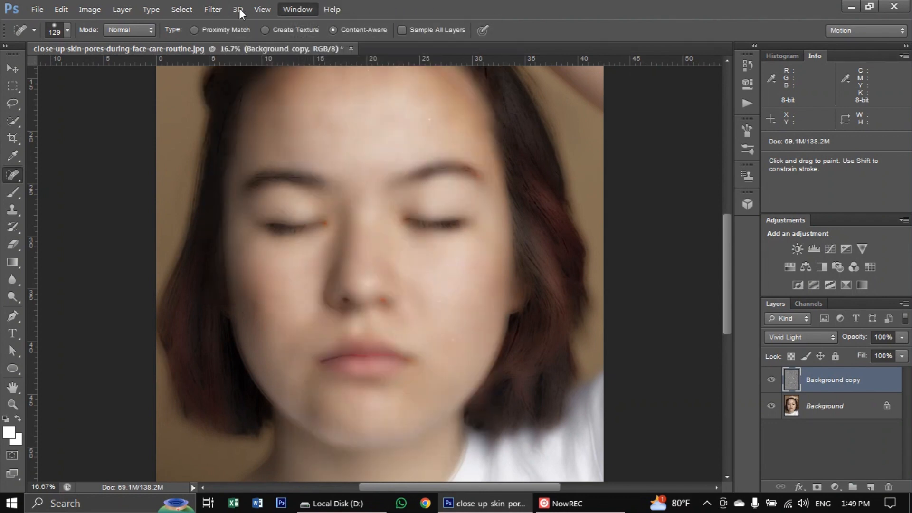
{"action": "mouse_move", "coordinate": [199, 11]}
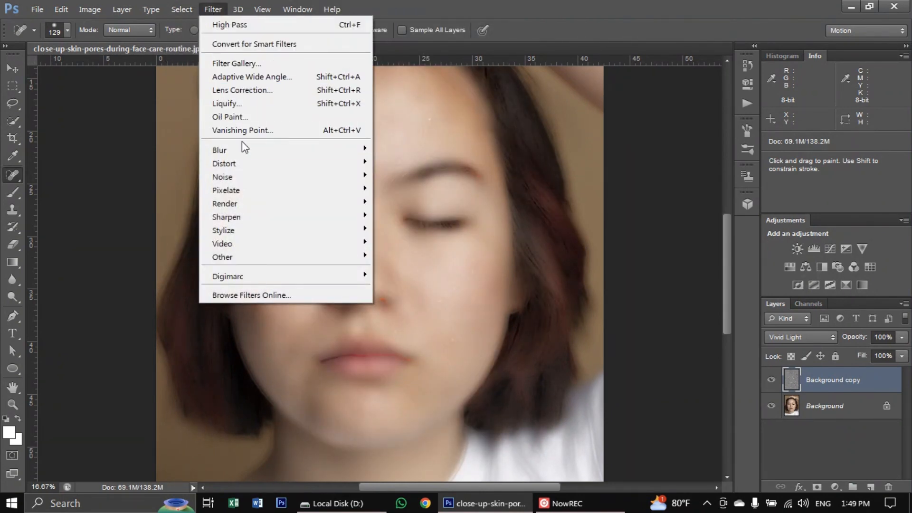
{"action": "mouse_move", "coordinate": [244, 149]}
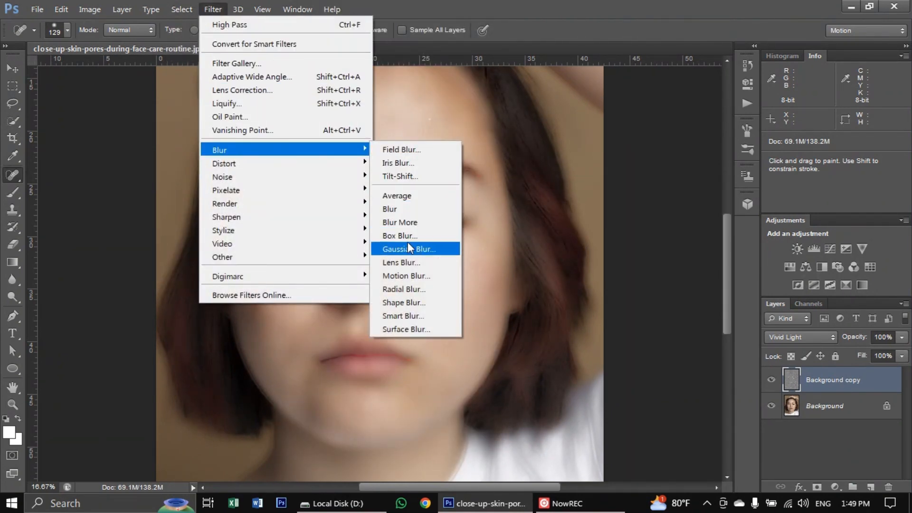
{"action": "left_click", "coordinate": [407, 249]}
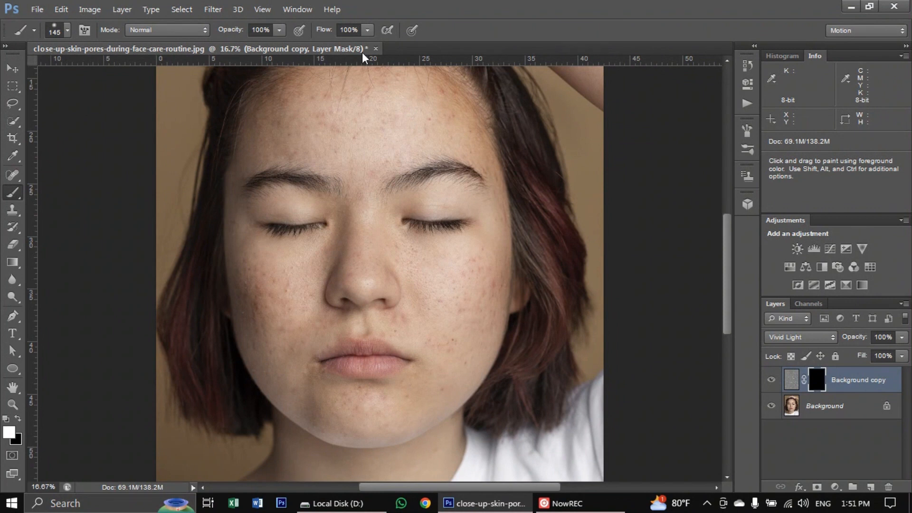
- Set up the Brush tool with a soft round tip, 149 px in size and 0% hardness
{"action": "right_click", "coordinate": [16, 196]}
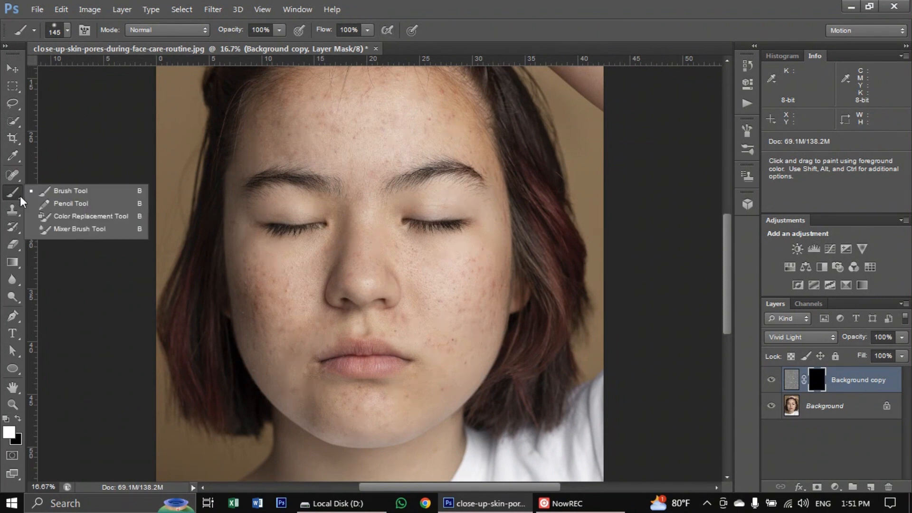
{"action": "left_click", "coordinate": [62, 190]}
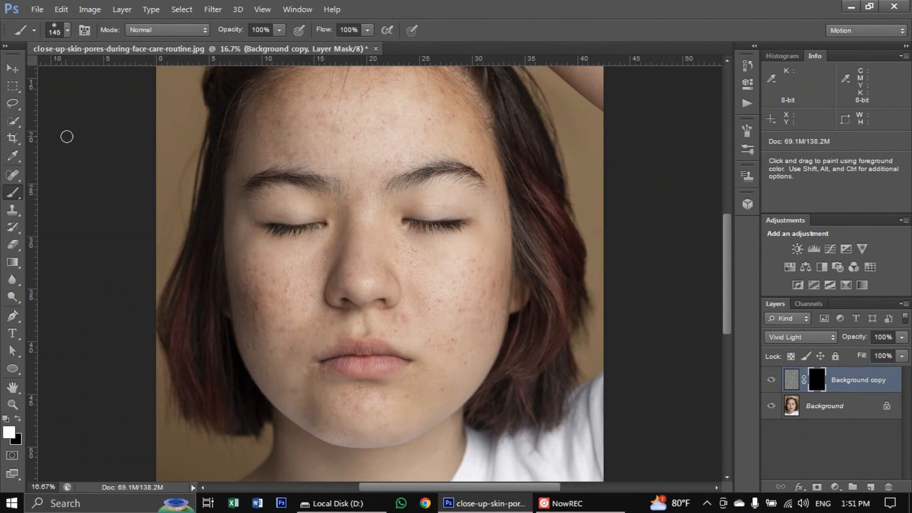
{"action": "left_click", "coordinate": [67, 30]}
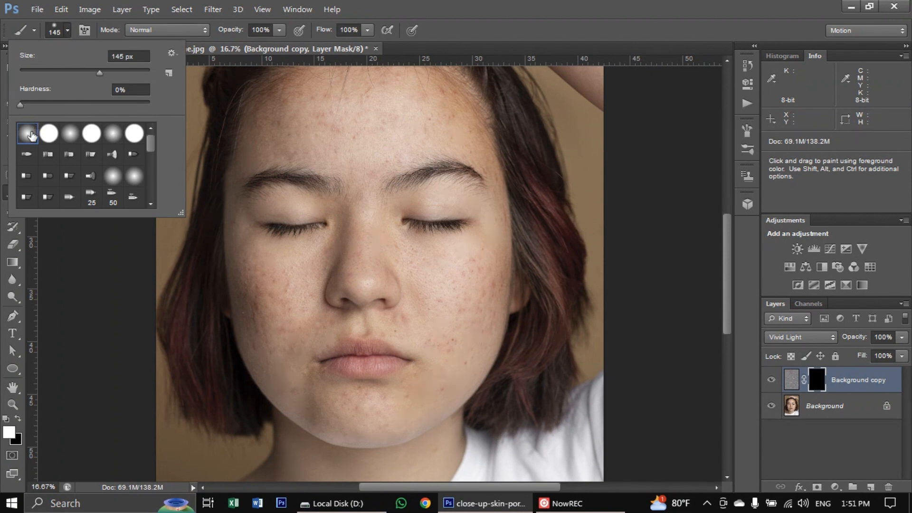
{"action": "left_click", "coordinate": [101, 72]}
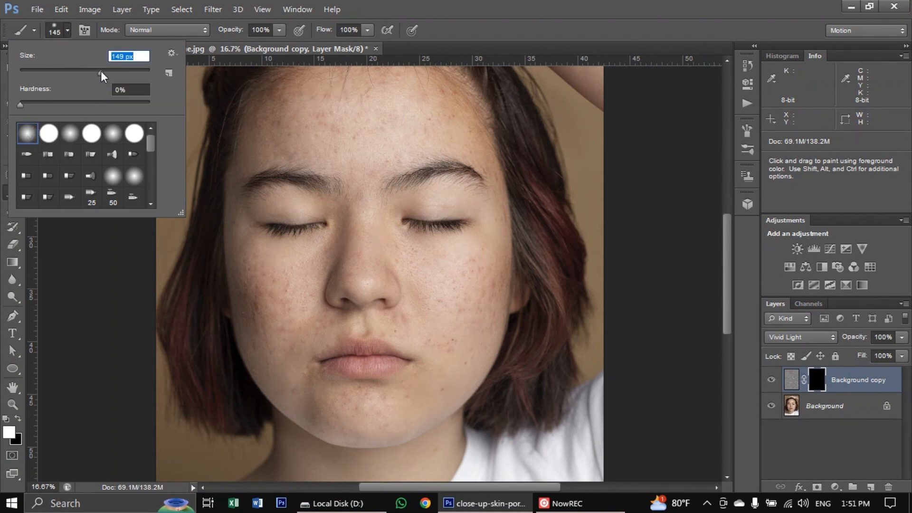
{"action": "left_click", "coordinate": [22, 103]}
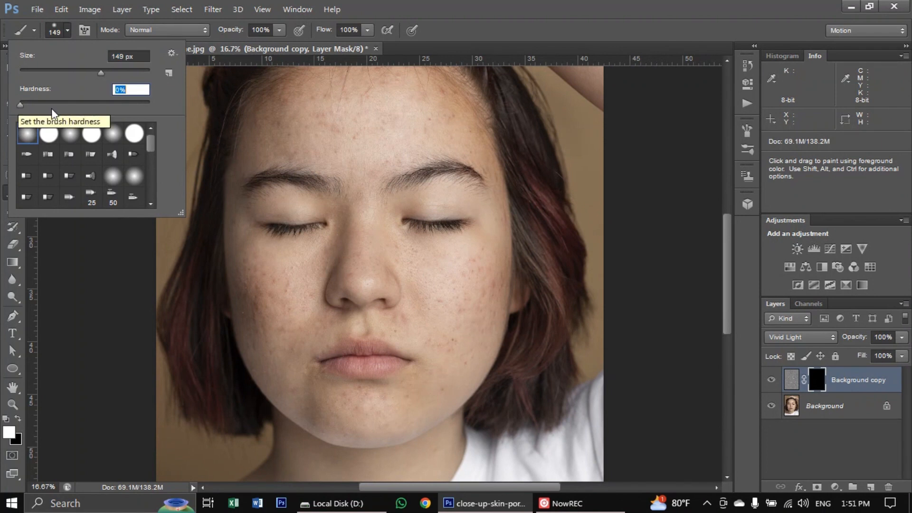
{"action": "key", "text": "Return"}
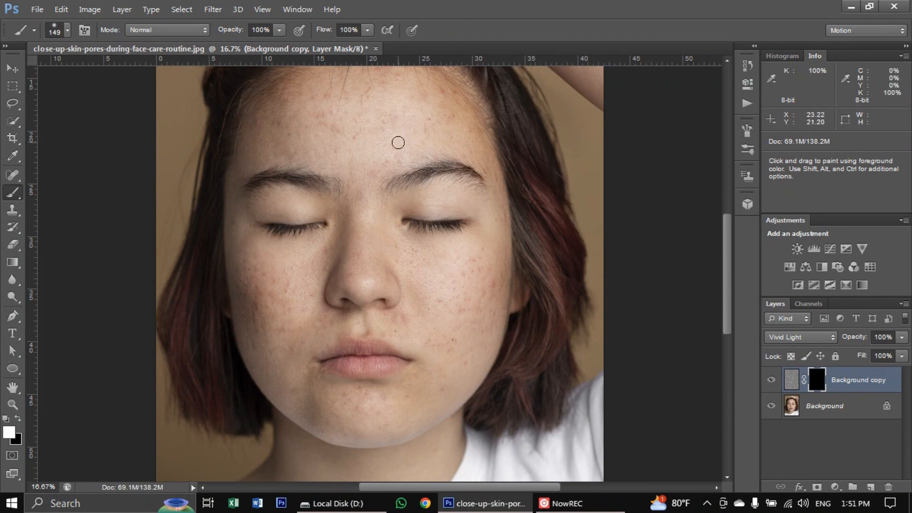
- Paint white on the Background copy layer's mask across the forehead, hairline edges and temples to smooth the skin
{"action": "scroll", "coordinate": [364, 159], "scroll_direction": "up", "scroll_amount": 2}
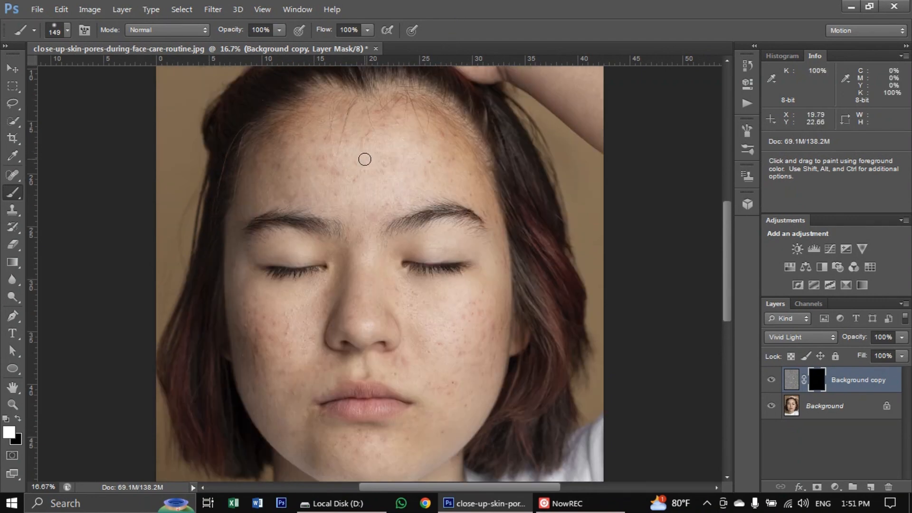
{"action": "key", "text": "ctrl+plus"}
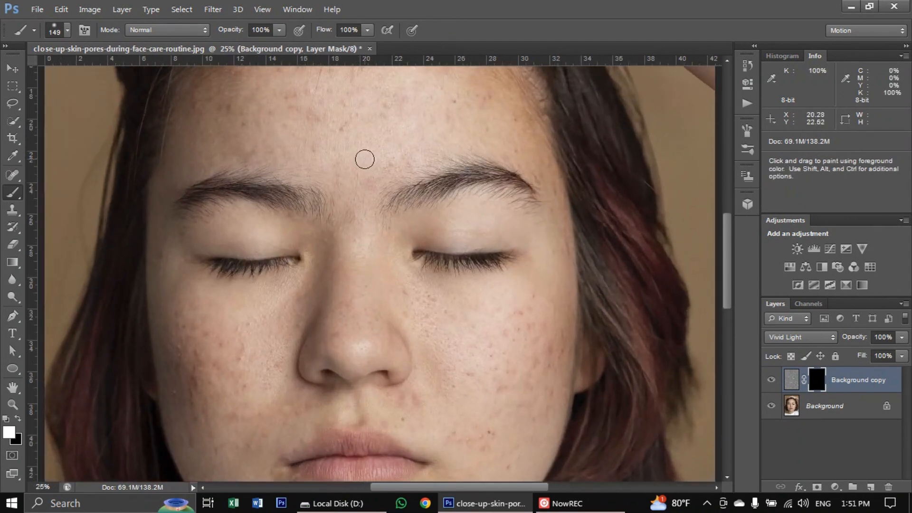
{"action": "scroll", "coordinate": [363, 160], "scroll_direction": "up", "scroll_amount": 4}
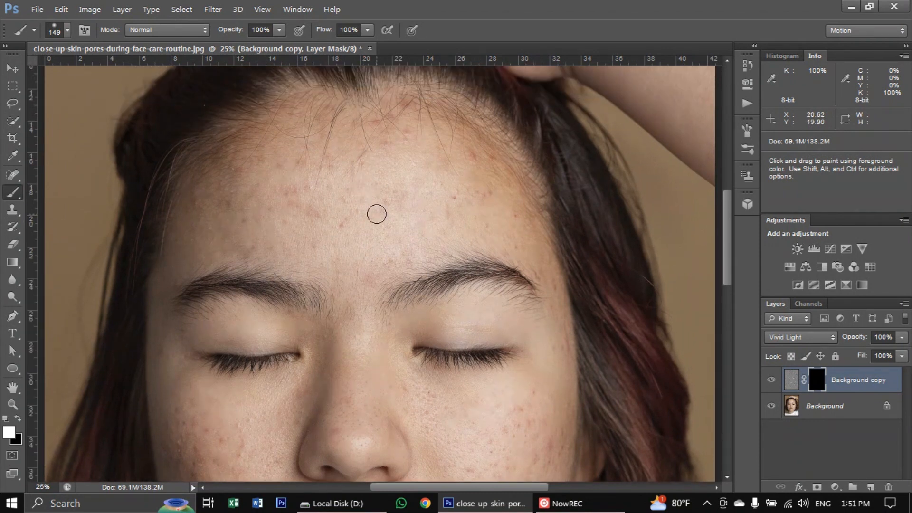
{"action": "left_click_drag", "start_coordinate": [338, 196], "coordinate": [464, 195]}
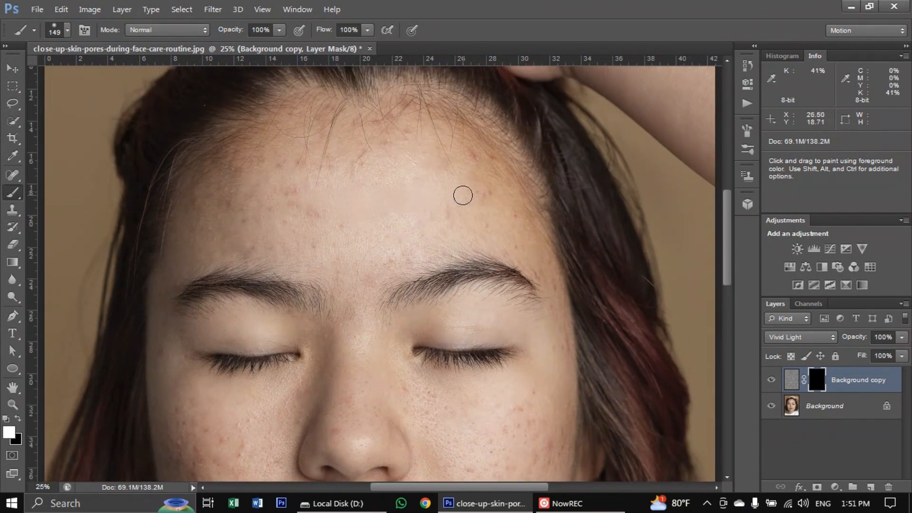
{"action": "mouse_move", "coordinate": [371, 176]}
{"action": "left_mouse_down"}
{"action": "mouse_move", "coordinate": [349, 168]}
{"action": "mouse_move", "coordinate": [389, 153]}
{"action": "mouse_move", "coordinate": [398, 138]}
{"action": "mouse_move", "coordinate": [343, 133]}
{"action": "mouse_move", "coordinate": [406, 125]}
{"action": "mouse_move", "coordinate": [283, 146]}
{"action": "mouse_move", "coordinate": [344, 146]}
{"action": "mouse_move", "coordinate": [254, 145]}
{"action": "mouse_move", "coordinate": [252, 172]}
{"action": "mouse_move", "coordinate": [224, 189]}
{"action": "mouse_move", "coordinate": [344, 175]}
{"action": "mouse_move", "coordinate": [290, 216]}
{"action": "mouse_move", "coordinate": [280, 217]}
{"action": "mouse_move", "coordinate": [269, 179]}
{"action": "mouse_move", "coordinate": [395, 166]}
{"action": "mouse_move", "coordinate": [421, 184]}
{"action": "mouse_move", "coordinate": [419, 193]}
{"action": "mouse_move", "coordinate": [476, 206]}
{"action": "mouse_move", "coordinate": [483, 158]}
{"action": "mouse_move", "coordinate": [449, 152]}
{"action": "mouse_move", "coordinate": [480, 132]}
{"action": "mouse_move", "coordinate": [390, 102]}
{"action": "mouse_move", "coordinate": [326, 102]}
{"action": "mouse_move", "coordinate": [251, 124]}
{"action": "mouse_move", "coordinate": [232, 151]}
{"action": "left_mouse_up"}
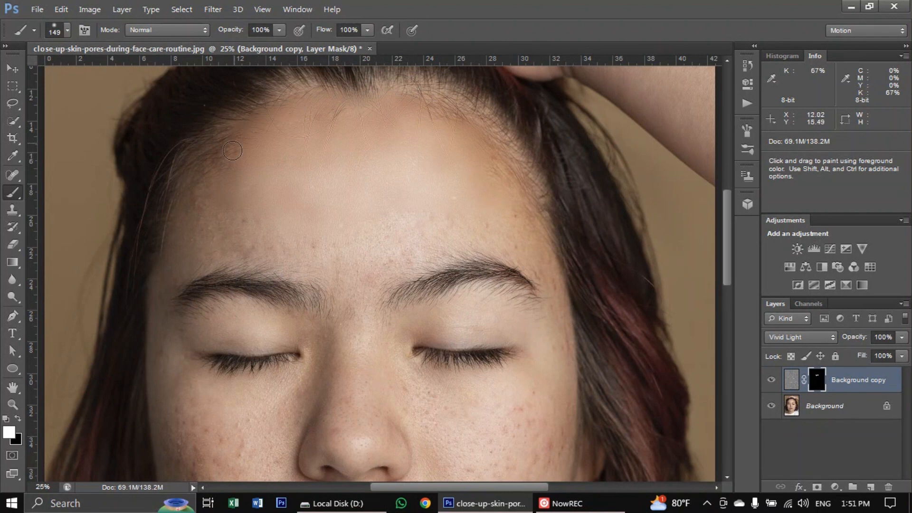
{"action": "mouse_move", "coordinate": [200, 223]}
{"action": "left_mouse_down"}
{"action": "mouse_move", "coordinate": [222, 154]}
{"action": "mouse_move", "coordinate": [191, 199]}
{"action": "mouse_move", "coordinate": [168, 258]}
{"action": "left_mouse_up"}
{"action": "left_click_drag", "start_coordinate": [222, 226], "coordinate": [192, 253]}
- Paint white on the layer mask over both cheeks, the nose and the under-eye areas to smooth the skin
{"action": "scroll", "coordinate": [359, 311], "scroll_direction": "down", "scroll_amount": 5}
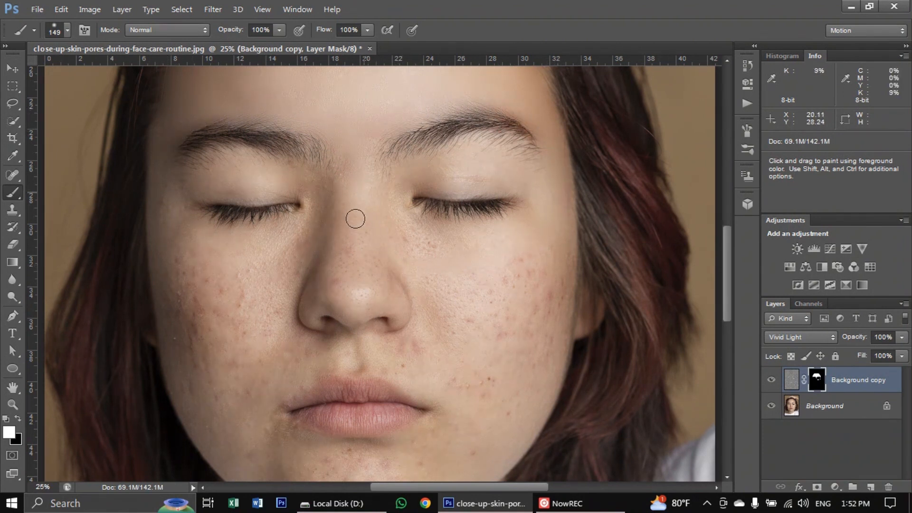
{"action": "mouse_move", "coordinate": [310, 255]}
{"action": "left_mouse_down"}
{"action": "mouse_move", "coordinate": [228, 324]}
{"action": "mouse_move", "coordinate": [211, 323]}
{"action": "mouse_move", "coordinate": [260, 268]}
{"action": "mouse_move", "coordinate": [211, 296]}
{"action": "mouse_move", "coordinate": [193, 284]}
{"action": "left_mouse_up"}
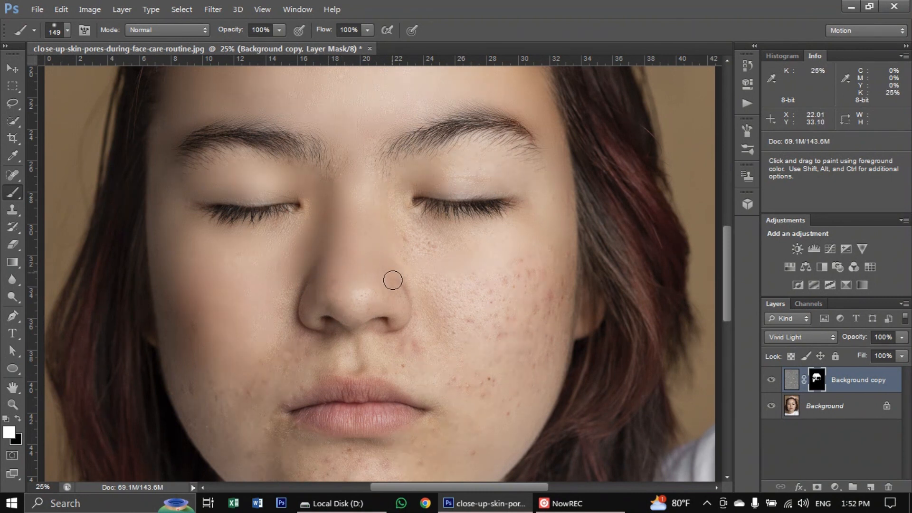
{"action": "mouse_move", "coordinate": [398, 250]}
{"action": "left_mouse_down"}
{"action": "mouse_move", "coordinate": [475, 261]}
{"action": "mouse_move", "coordinate": [415, 235]}
{"action": "mouse_move", "coordinate": [398, 217]}
{"action": "mouse_move", "coordinate": [438, 232]}
{"action": "mouse_move", "coordinate": [540, 231]}
{"action": "mouse_move", "coordinate": [408, 222]}
{"action": "left_mouse_up"}
{"action": "mouse_move", "coordinate": [539, 287]}
{"action": "left_mouse_down"}
{"action": "mouse_move", "coordinate": [496, 292]}
{"action": "mouse_move", "coordinate": [473, 271]}
{"action": "mouse_move", "coordinate": [510, 279]}
{"action": "mouse_move", "coordinate": [446, 299]}
{"action": "mouse_move", "coordinate": [435, 282]}
{"action": "mouse_move", "coordinate": [488, 304]}
{"action": "mouse_move", "coordinate": [505, 324]}
{"action": "mouse_move", "coordinate": [493, 348]}
{"action": "mouse_move", "coordinate": [570, 286]}
{"action": "mouse_move", "coordinate": [553, 288]}
{"action": "mouse_move", "coordinate": [502, 353]}
{"action": "mouse_move", "coordinate": [506, 392]}
{"action": "mouse_move", "coordinate": [503, 374]}
{"action": "mouse_move", "coordinate": [486, 386]}
{"action": "mouse_move", "coordinate": [442, 327]}
{"action": "mouse_move", "coordinate": [458, 374]}
{"action": "left_mouse_up"}
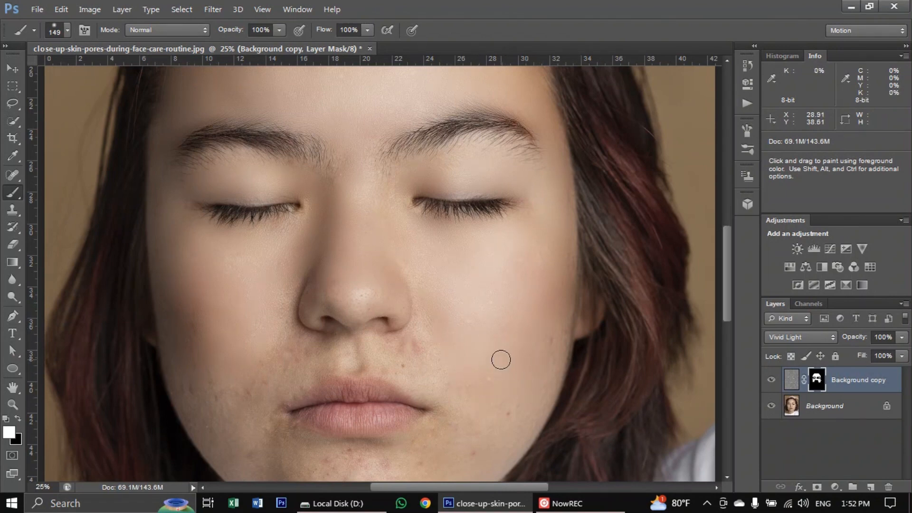
- Paint white on the layer mask around the upper lip, beside the nostrils and over the nose
{"action": "scroll", "coordinate": [397, 263], "scroll_direction": "down", "scroll_amount": 3}
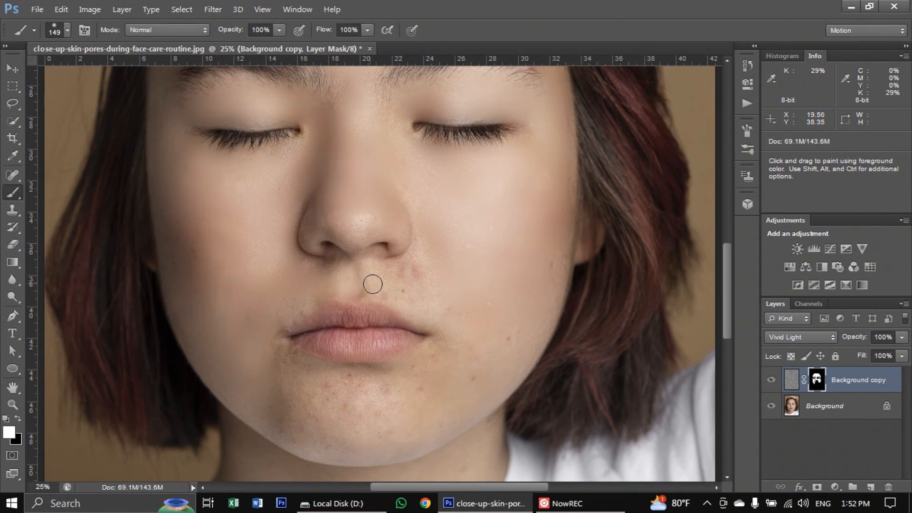
{"action": "mouse_move", "coordinate": [418, 299]}
{"action": "left_mouse_down"}
{"action": "mouse_move", "coordinate": [433, 287]}
{"action": "mouse_move", "coordinate": [410, 272]}
{"action": "mouse_move", "coordinate": [429, 271]}
{"action": "mouse_move", "coordinate": [396, 268]}
{"action": "mouse_move", "coordinate": [428, 243]}
{"action": "left_mouse_up"}
{"action": "mouse_move", "coordinate": [377, 218]}
{"action": "left_mouse_down"}
{"action": "mouse_move", "coordinate": [359, 227]}
{"action": "mouse_move", "coordinate": [317, 224]}
{"action": "mouse_move", "coordinate": [353, 235]}
{"action": "mouse_move", "coordinate": [371, 224]}
{"action": "mouse_move", "coordinate": [403, 239]}
{"action": "mouse_move", "coordinate": [377, 220]}
{"action": "mouse_move", "coordinate": [325, 215]}
{"action": "left_mouse_up"}
- Paint white on the layer mask over the chin, jawline and lower cheeks to smooth the remaining spots
{"action": "scroll", "coordinate": [355, 205], "scroll_direction": "up", "scroll_amount": 3}
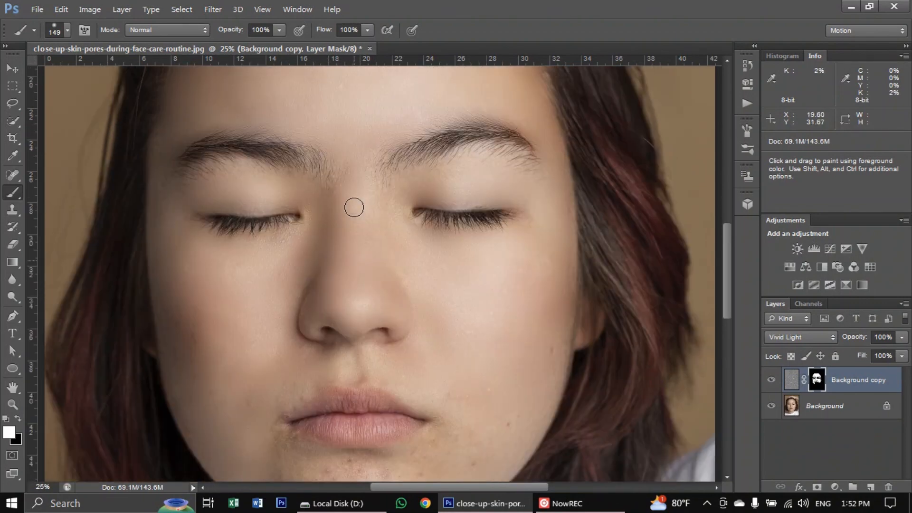
{"action": "scroll", "coordinate": [376, 266], "scroll_direction": "down", "scroll_amount": 4}
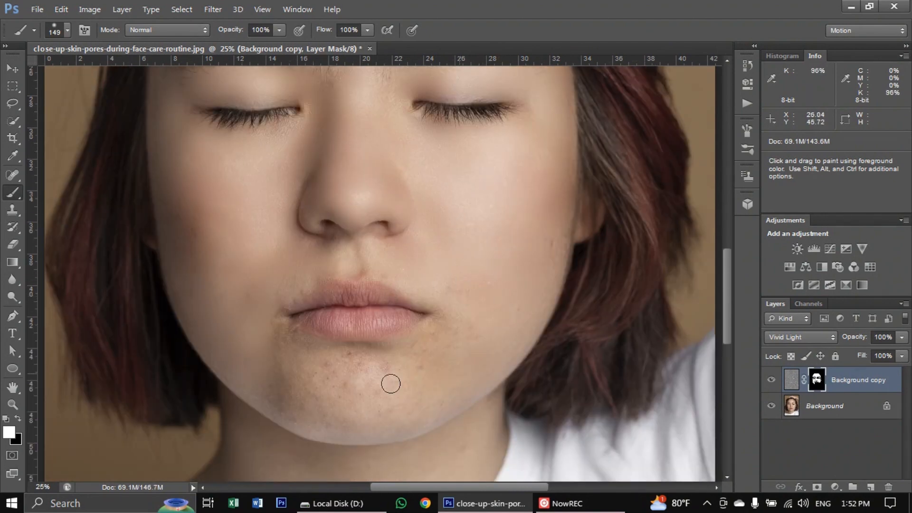
{"action": "mouse_move", "coordinate": [391, 384]}
{"action": "left_mouse_down"}
{"action": "mouse_move", "coordinate": [417, 370]}
{"action": "mouse_move", "coordinate": [321, 368]}
{"action": "mouse_move", "coordinate": [382, 378]}
{"action": "mouse_move", "coordinate": [281, 364]}
{"action": "mouse_move", "coordinate": [332, 361]}
{"action": "mouse_move", "coordinate": [277, 348]}
{"action": "mouse_move", "coordinate": [411, 365]}
{"action": "mouse_move", "coordinate": [303, 355]}
{"action": "mouse_move", "coordinate": [269, 314]}
{"action": "mouse_move", "coordinate": [309, 346]}
{"action": "mouse_move", "coordinate": [349, 353]}
{"action": "mouse_move", "coordinate": [383, 351]}
{"action": "mouse_move", "coordinate": [461, 319]}
{"action": "mouse_move", "coordinate": [418, 358]}
{"action": "mouse_move", "coordinate": [505, 314]}
{"action": "left_mouse_up"}
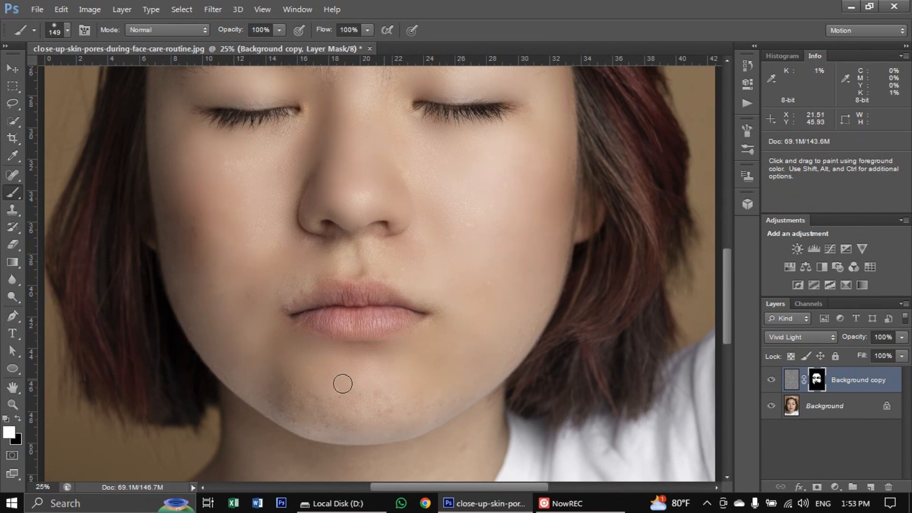
{"action": "mouse_move", "coordinate": [342, 383]}
{"action": "left_mouse_down"}
{"action": "mouse_move", "coordinate": [287, 385]}
{"action": "mouse_move", "coordinate": [393, 406]}
{"action": "mouse_move", "coordinate": [348, 400]}
{"action": "left_mouse_up"}
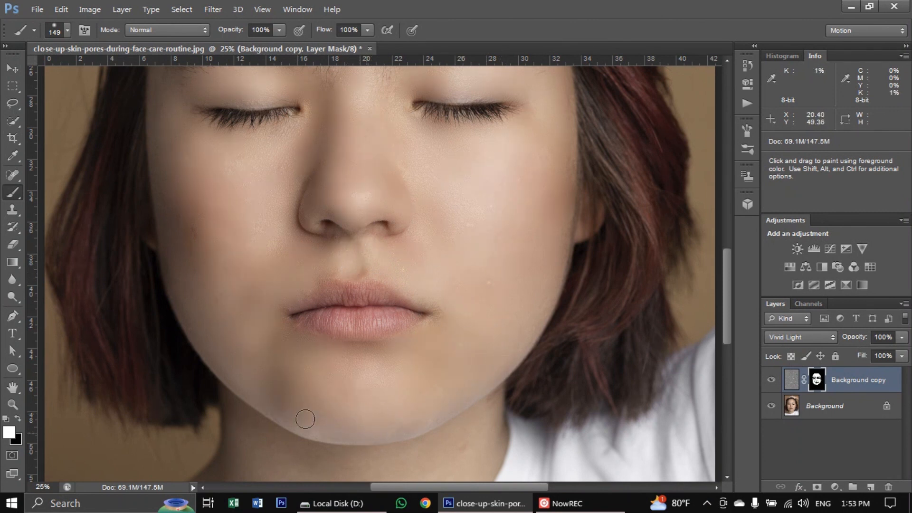
- Reduce the brush size to 97 px and paint white on the layer mask over the lips to soften their texture
{"action": "scroll", "coordinate": [256, 266], "scroll_direction": "up", "scroll_amount": 4}
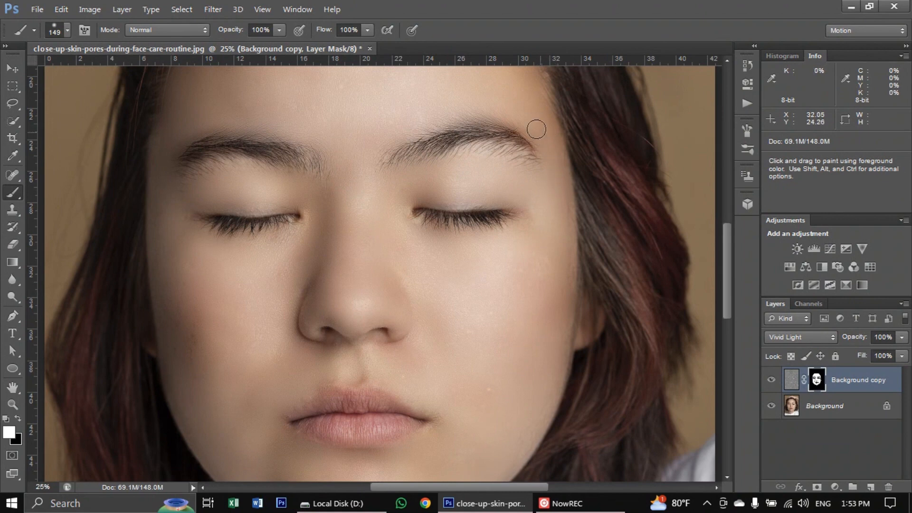
{"action": "scroll", "coordinate": [447, 183], "scroll_direction": "up", "scroll_amount": 2}
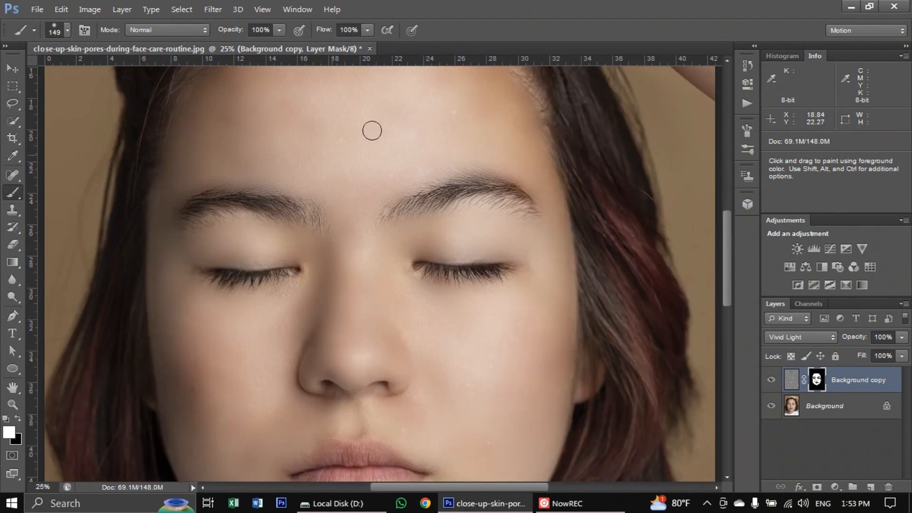
{"action": "scroll", "coordinate": [528, 351], "scroll_direction": "down", "scroll_amount": 1}
{"action": "scroll", "coordinate": [528, 351], "scroll_direction": "down", "scroll_amount": 4}
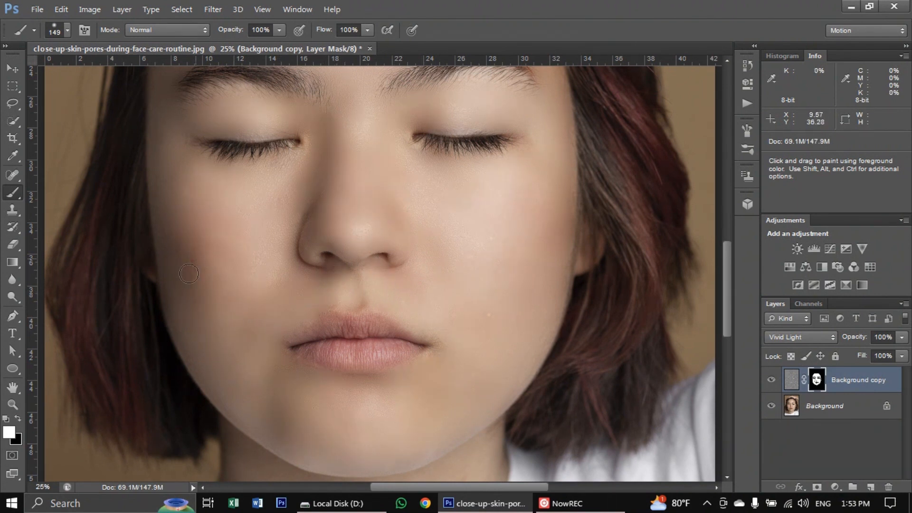
{"action": "scroll", "coordinate": [356, 423], "scroll_direction": "down", "scroll_amount": 3}
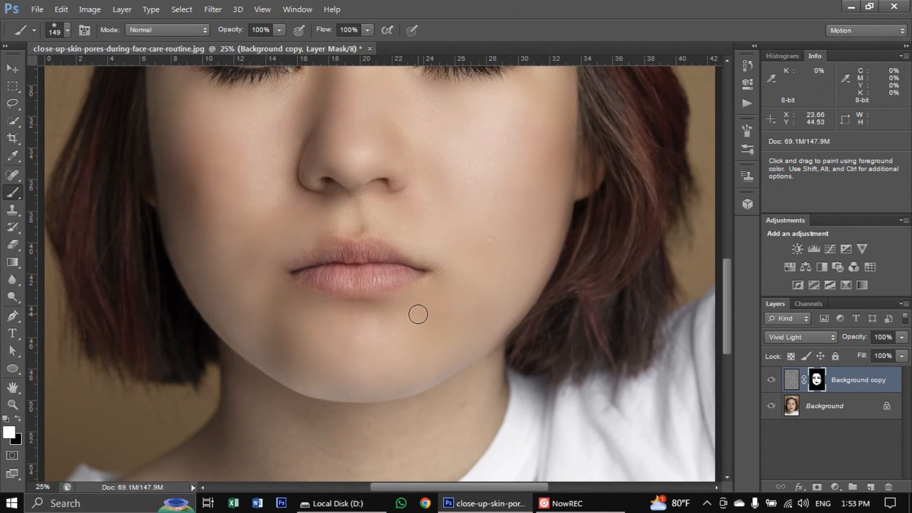
{"action": "scroll", "coordinate": [418, 311], "scroll_direction": "up", "scroll_amount": 2}
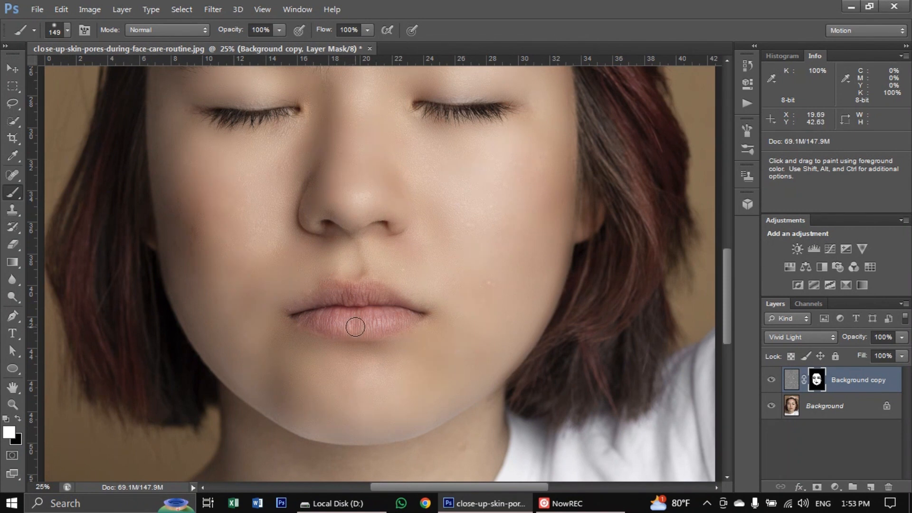
{"action": "key", "text": "ctrl+plus"}
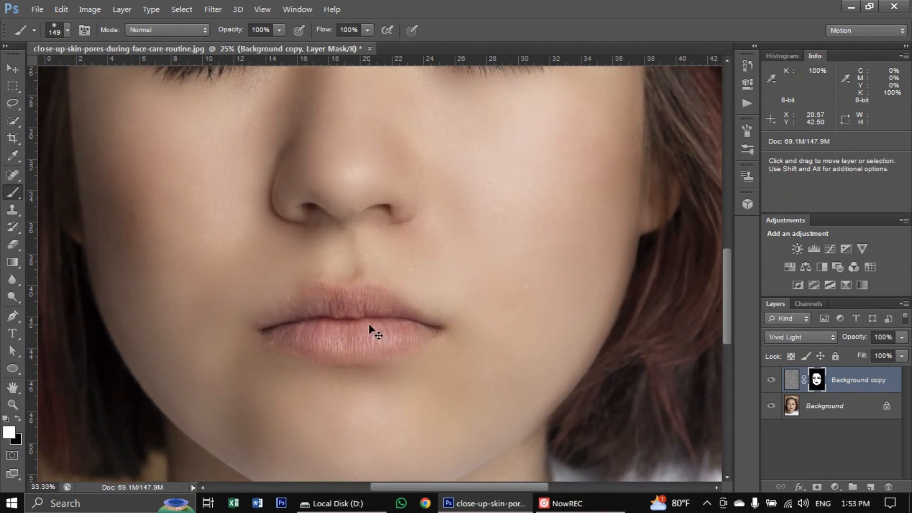
{"action": "scroll", "coordinate": [356, 328], "scroll_direction": "down", "scroll_amount": 1}
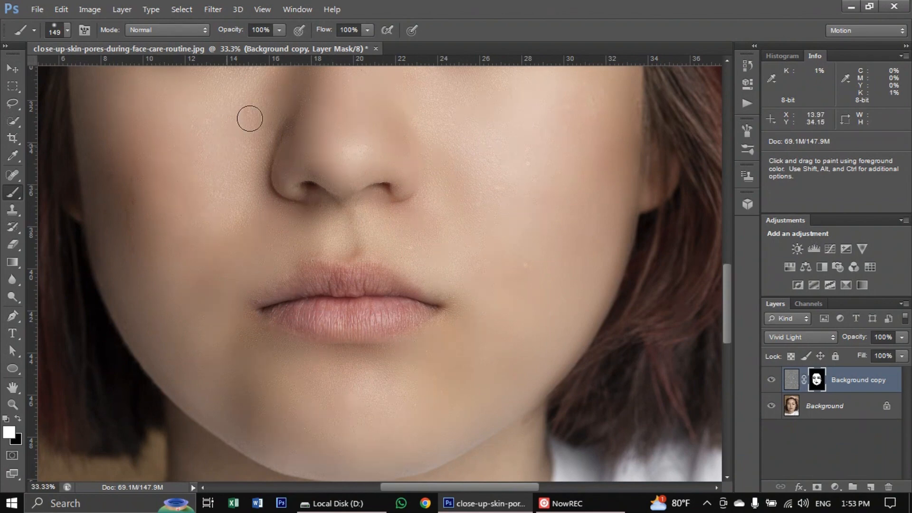
{"action": "left_click", "coordinate": [67, 30]}
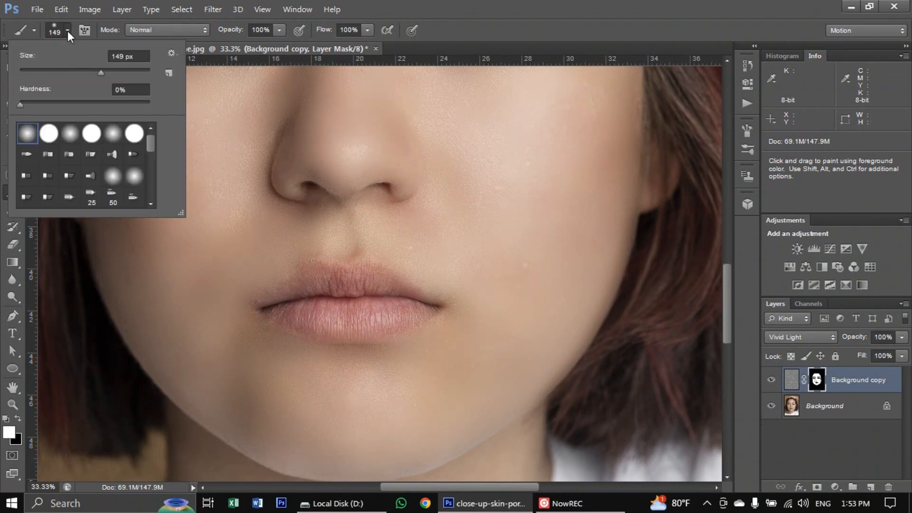
{"action": "left_click_drag", "start_coordinate": [98, 69], "coordinate": [82, 70]}
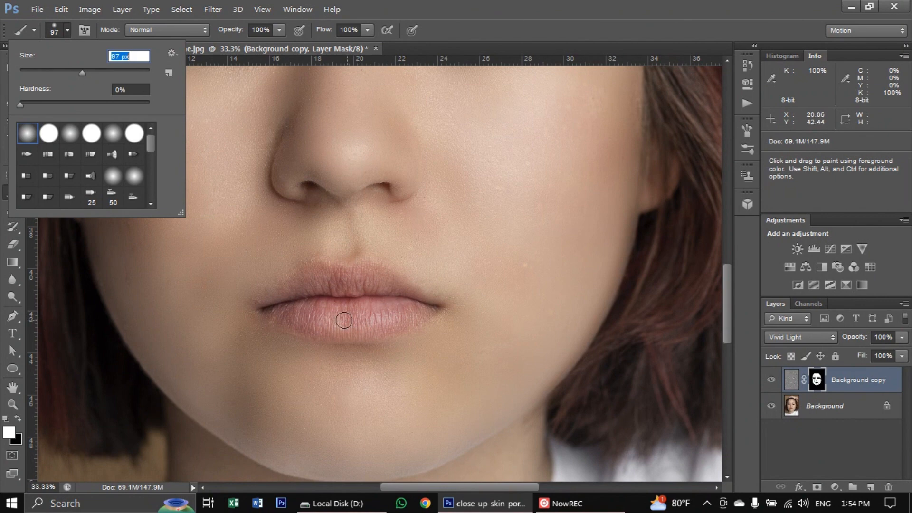
{"action": "mouse_move", "coordinate": [331, 320]}
{"action": "left_mouse_down"}
{"action": "mouse_move", "coordinate": [386, 325]}
{"action": "mouse_move", "coordinate": [326, 325]}
{"action": "mouse_move", "coordinate": [366, 319]}
{"action": "mouse_move", "coordinate": [310, 312]}
{"action": "mouse_move", "coordinate": [280, 317]}
{"action": "mouse_move", "coordinate": [369, 325]}
{"action": "mouse_move", "coordinate": [426, 313]}
{"action": "mouse_move", "coordinate": [277, 314]}
{"action": "mouse_move", "coordinate": [342, 331]}
{"action": "mouse_move", "coordinate": [421, 316]}
{"action": "mouse_move", "coordinate": [273, 312]}
{"action": "mouse_move", "coordinate": [417, 318]}
{"action": "mouse_move", "coordinate": [398, 289]}
{"action": "mouse_move", "coordinate": [308, 283]}
{"action": "mouse_move", "coordinate": [272, 297]}
{"action": "mouse_move", "coordinate": [324, 274]}
{"action": "mouse_move", "coordinate": [379, 273]}
{"action": "mouse_move", "coordinate": [407, 290]}
{"action": "mouse_move", "coordinate": [317, 293]}
{"action": "left_mouse_up"}
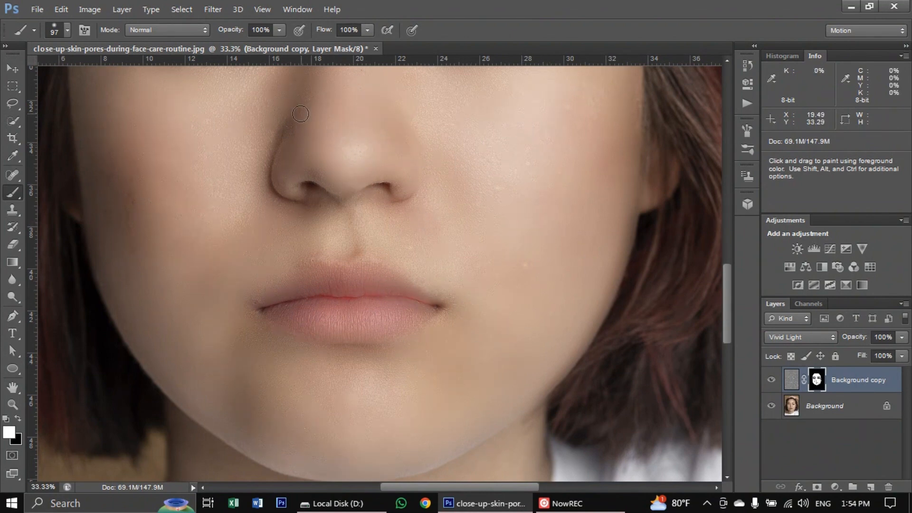
- Paint white on the layer mask over the neck below the chin to smooth its skin
{"action": "scroll", "coordinate": [649, 299], "scroll_direction": "up", "scroll_amount": 5}
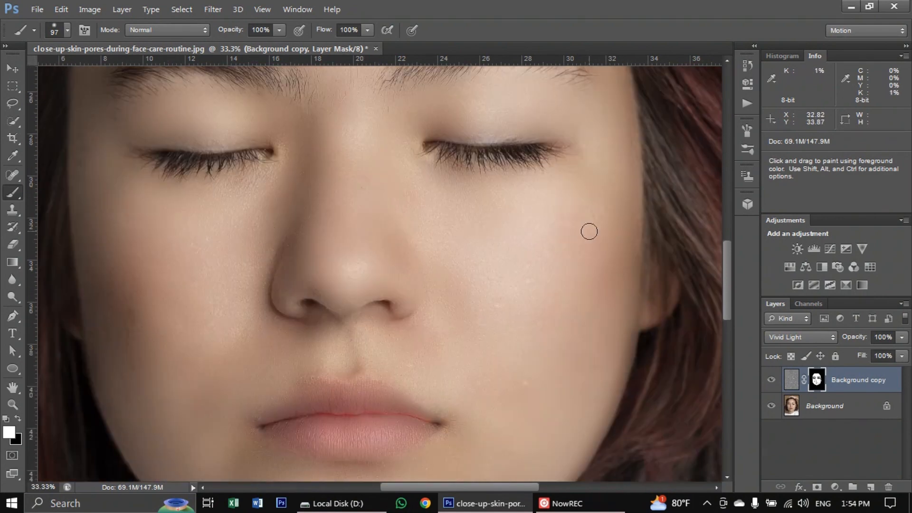
{"action": "scroll", "coordinate": [549, 306], "scroll_direction": "up", "scroll_amount": 5}
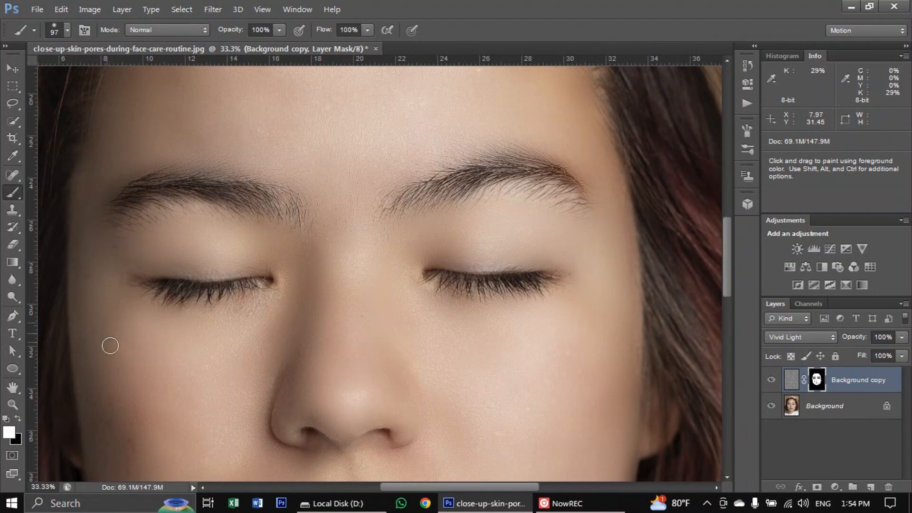
{"action": "scroll", "coordinate": [124, 338], "scroll_direction": "down", "scroll_amount": 5}
{"action": "scroll", "coordinate": [136, 336], "scroll_direction": "down", "scroll_amount": 2}
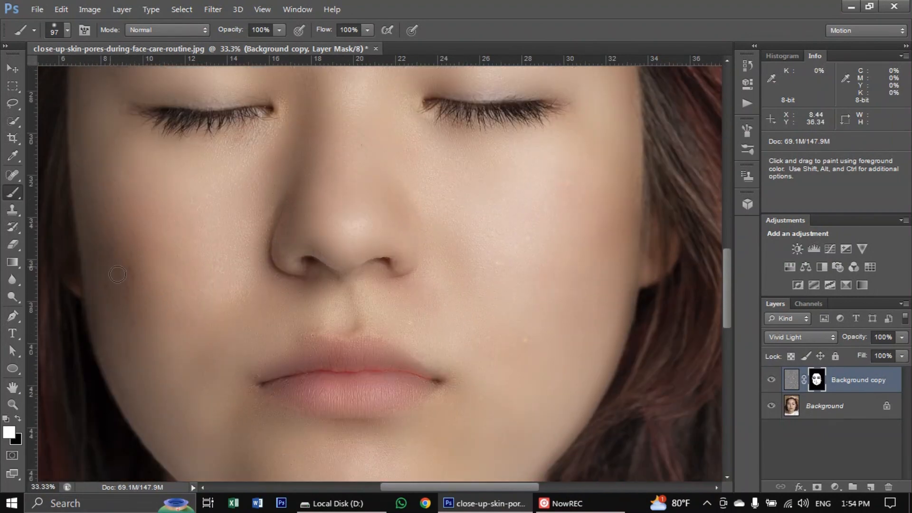
{"action": "scroll", "coordinate": [118, 285], "scroll_direction": "down", "scroll_amount": 5}
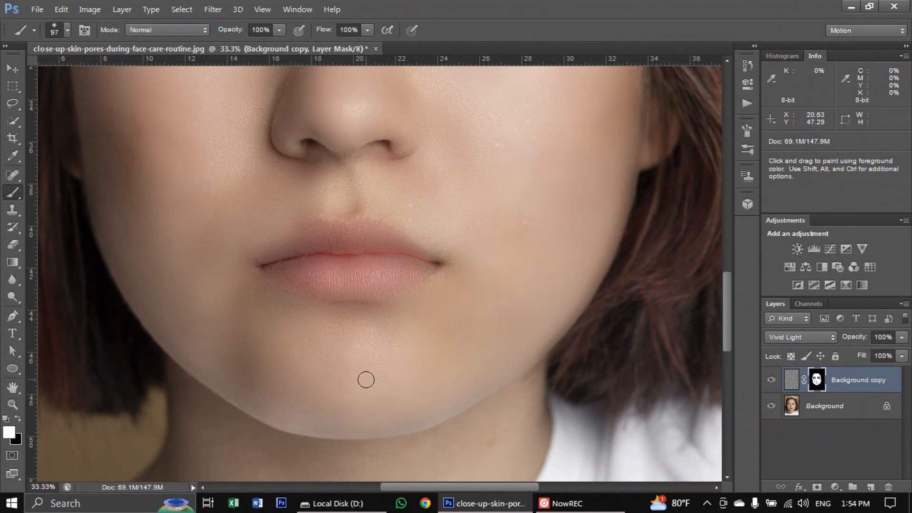
{"action": "scroll", "coordinate": [366, 380], "scroll_direction": "down", "scroll_amount": 6}
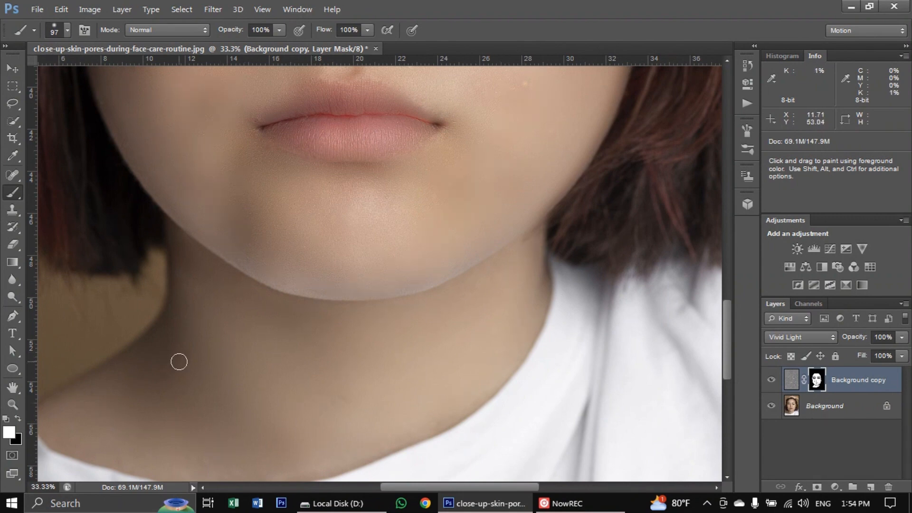
- Examine the smoothed skin across the whole portrait and close up on the forehead, eyes and cheeks
{"action": "key", "text": "ctrl"}
{"action": "key", "text": "ctrl+minus"}
{"action": "key", "text": "ctrl+minus"}
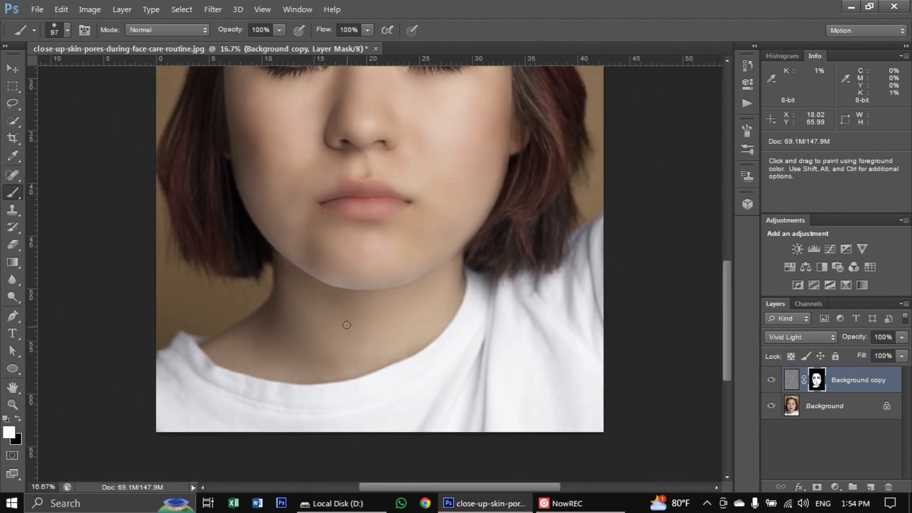
{"action": "key", "text": "ctrl+minus"}
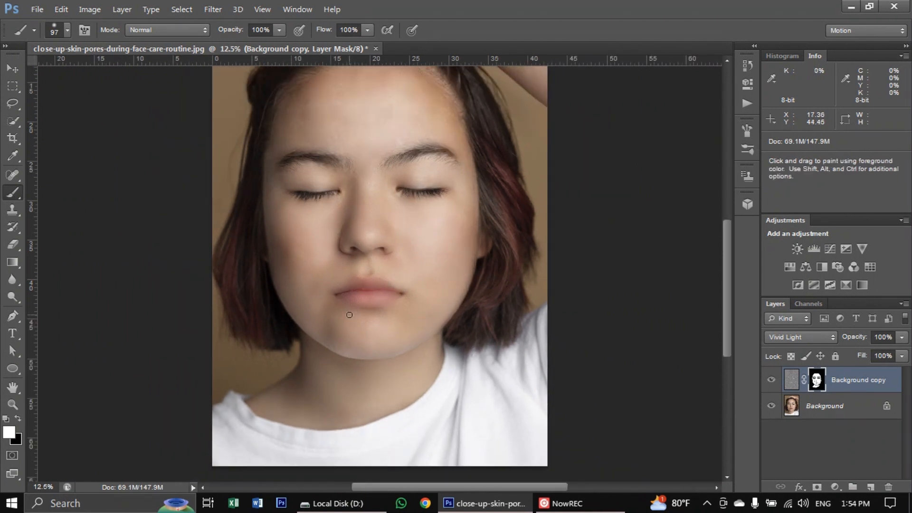
{"action": "scroll", "coordinate": [349, 315], "scroll_direction": "up", "scroll_amount": 2}
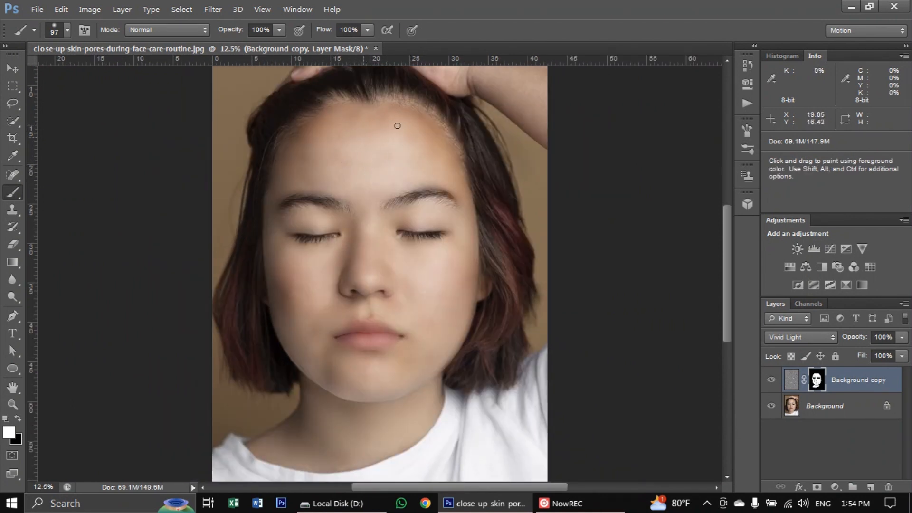
{"action": "scroll", "coordinate": [398, 126], "scroll_direction": "up", "scroll_amount": 2}
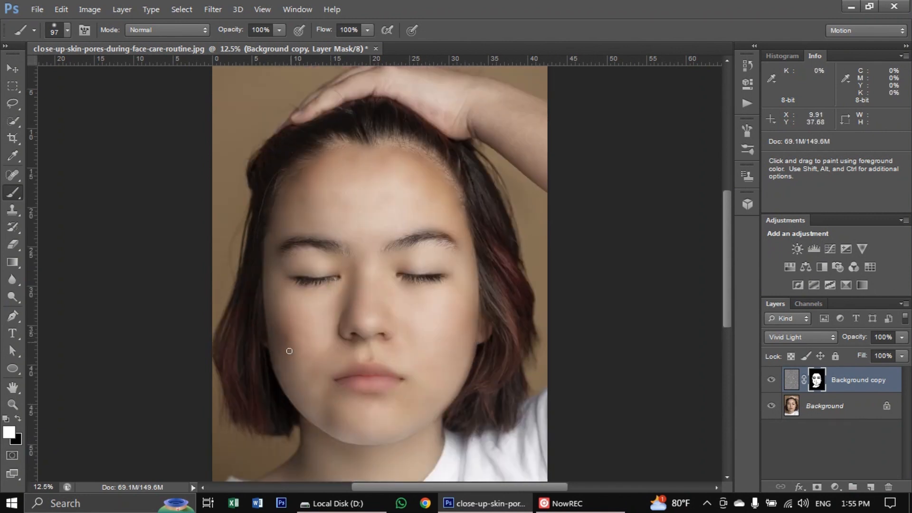
{"action": "key", "text": "ctrl+plus"}
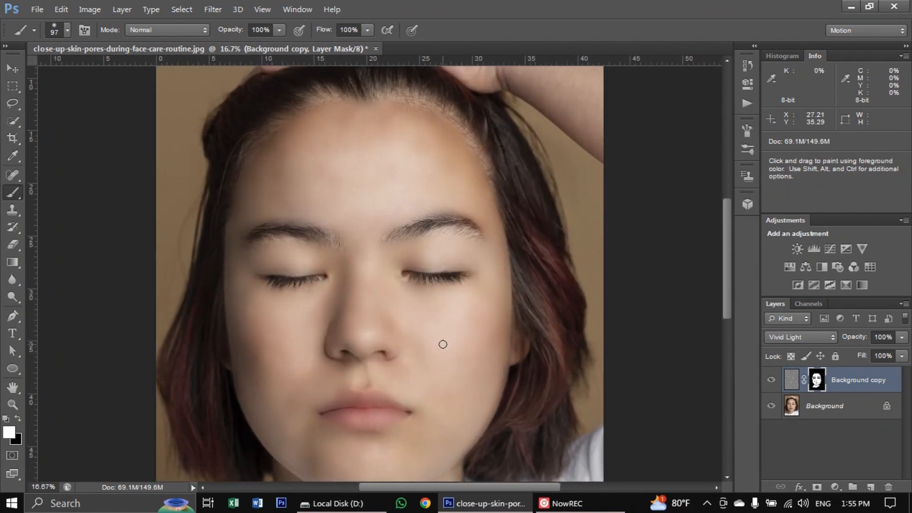
{"action": "scroll", "coordinate": [443, 343], "scroll_direction": "up", "scroll_amount": 3}
{"action": "key", "text": "ctrl+plus"}
{"action": "scroll", "coordinate": [443, 342], "scroll_direction": "up", "scroll_amount": 3}
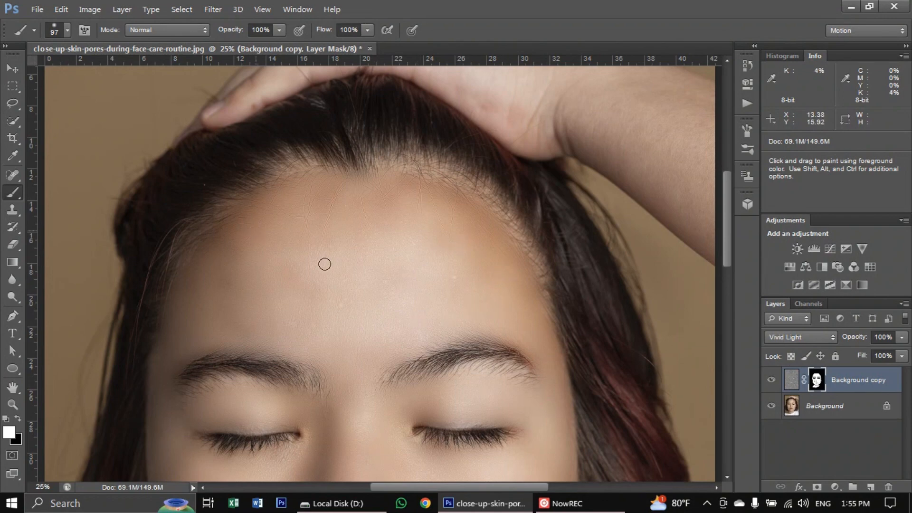
{"action": "scroll", "coordinate": [324, 264], "scroll_direction": "down", "scroll_amount": 3}
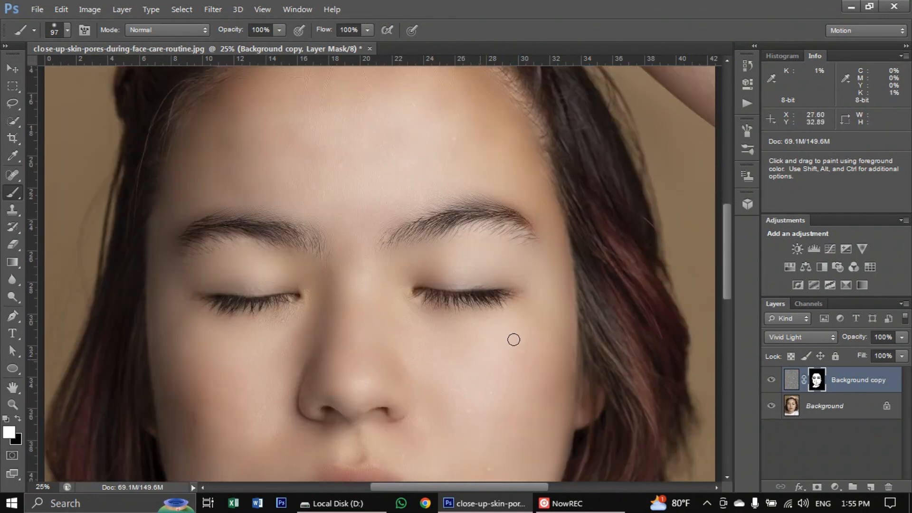
- Compare the whole portrait before and after smoothing by toggling the visibility of the Background copy layer twice
{"action": "scroll", "coordinate": [514, 339], "scroll_direction": "down", "scroll_amount": 3}
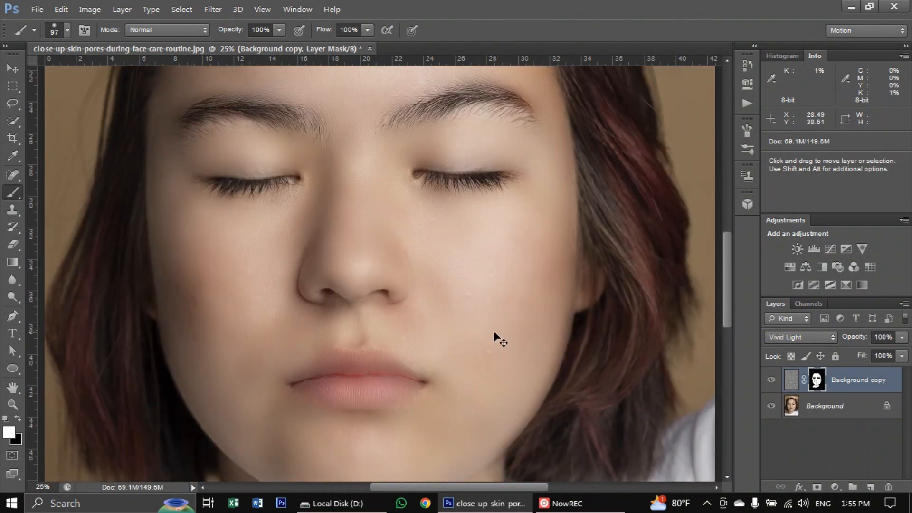
{"action": "key", "text": "ctrl+minus"}
{"action": "key", "text": "ctrl+minus"}
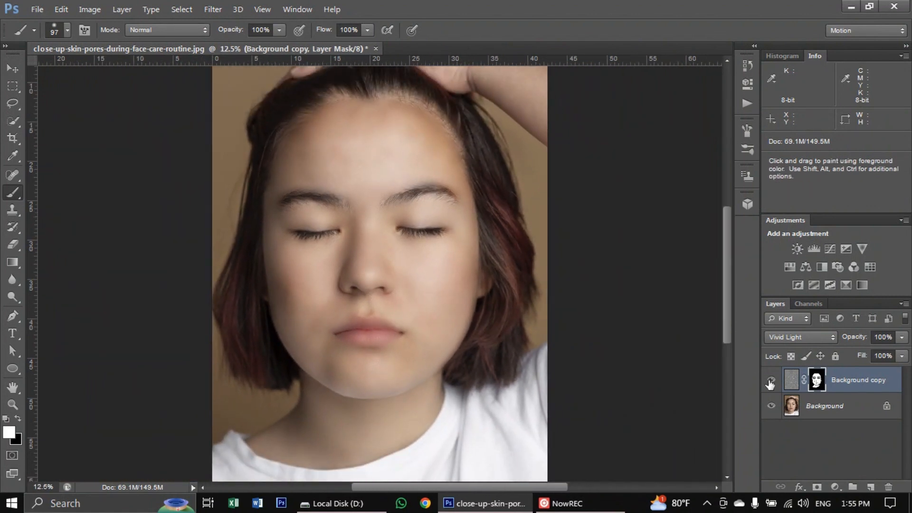
{"action": "left_click", "coordinate": [770, 382]}
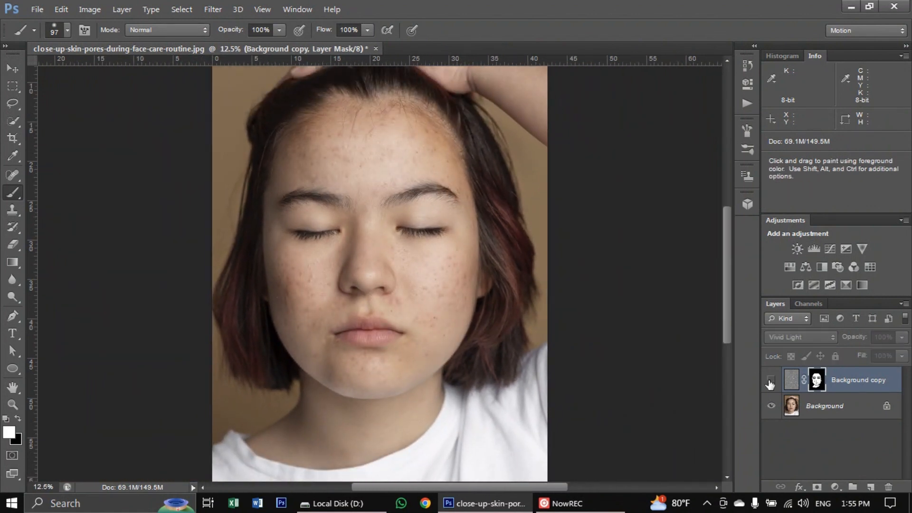
{"action": "left_click", "coordinate": [770, 382]}
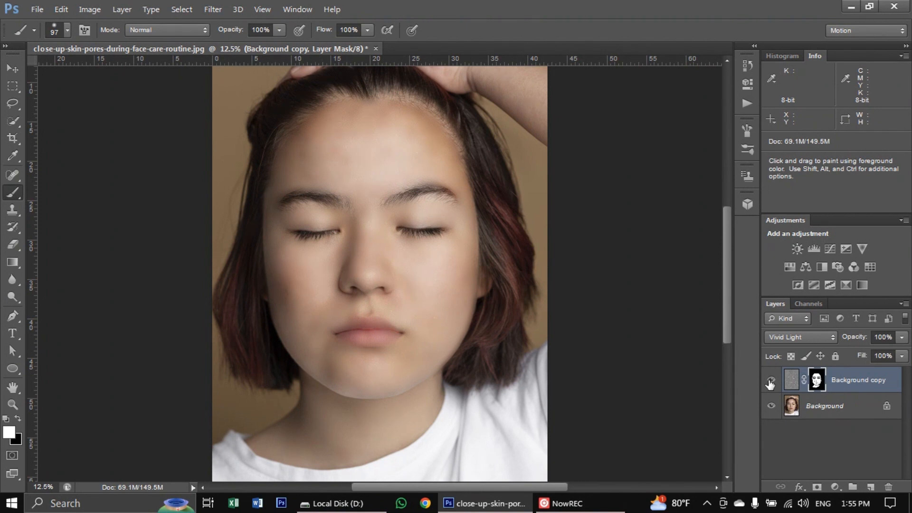
{"action": "left_click", "coordinate": [770, 381]}
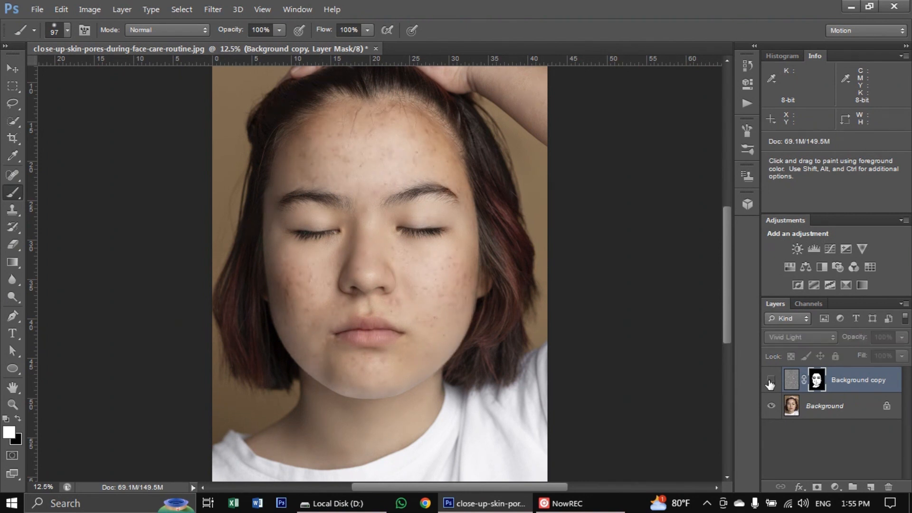
{"action": "left_click", "coordinate": [770, 381]}
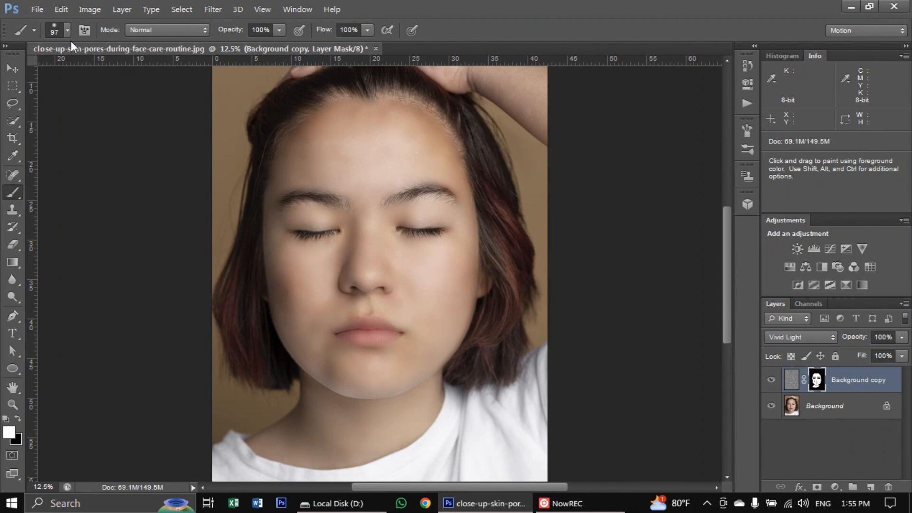
{"action": "left_click", "coordinate": [37, 9]}
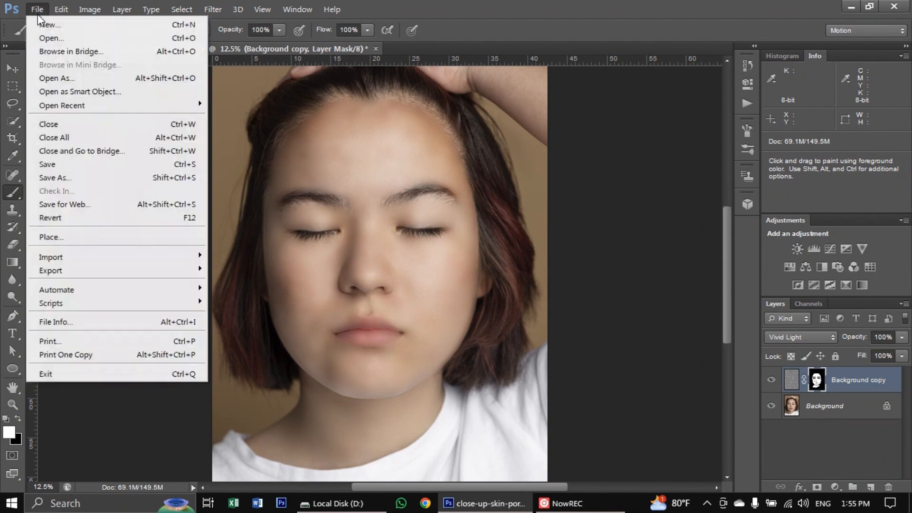
{"action": "left_click", "coordinate": [64, 177]}
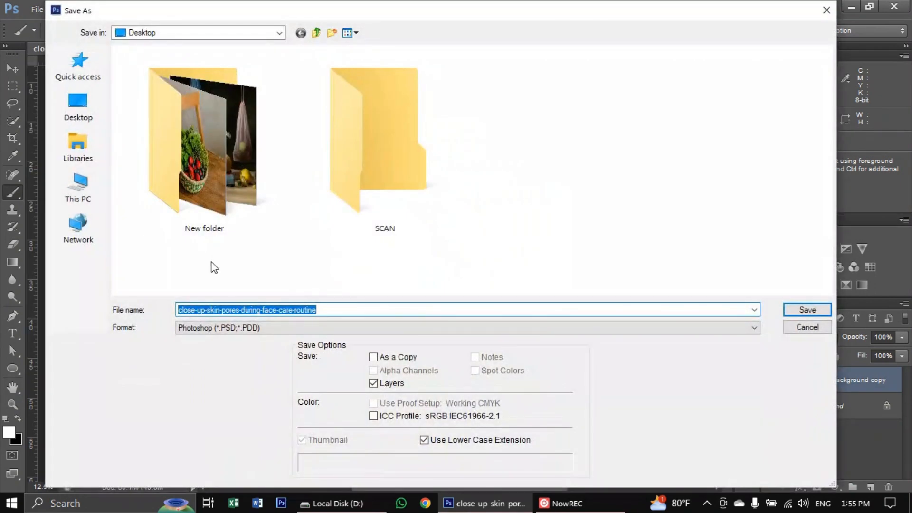
{"action": "left_click", "coordinate": [224, 334]}
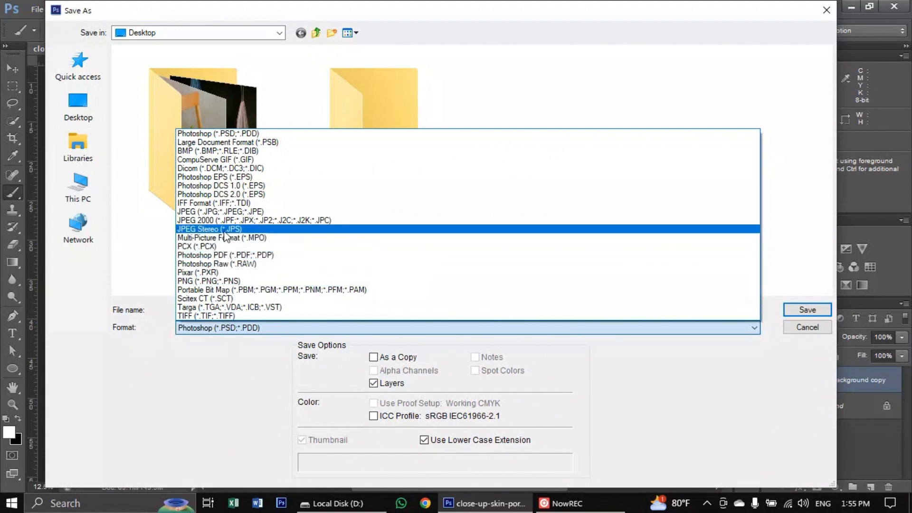
{"action": "left_click", "coordinate": [226, 213]}
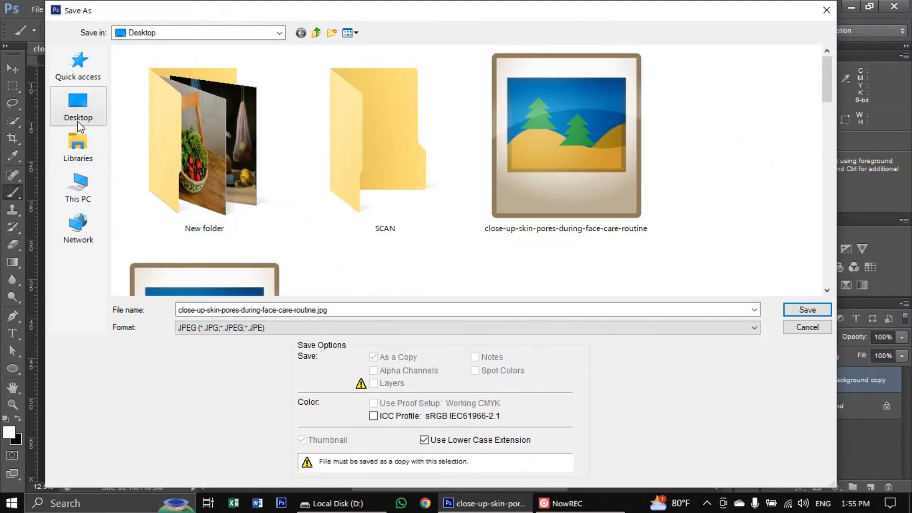
{"action": "left_click", "coordinate": [78, 120]}
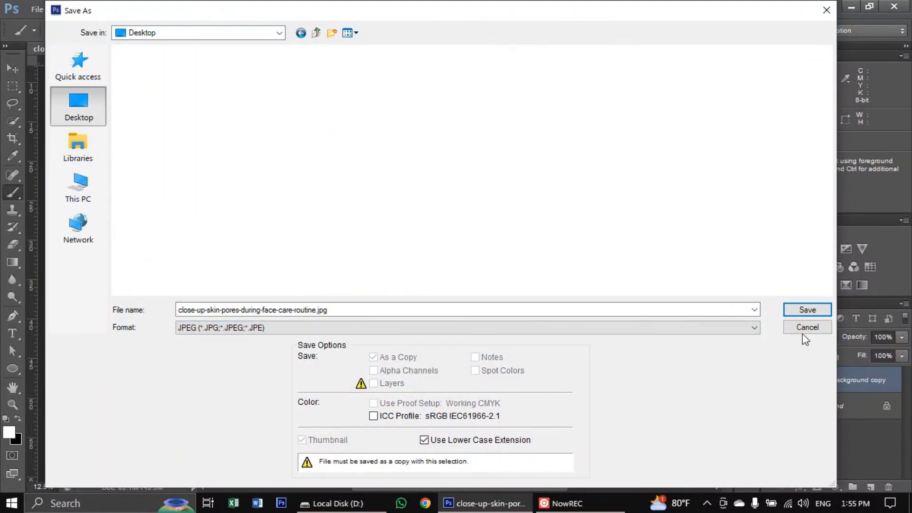
{"action": "left_click", "coordinate": [808, 309]}
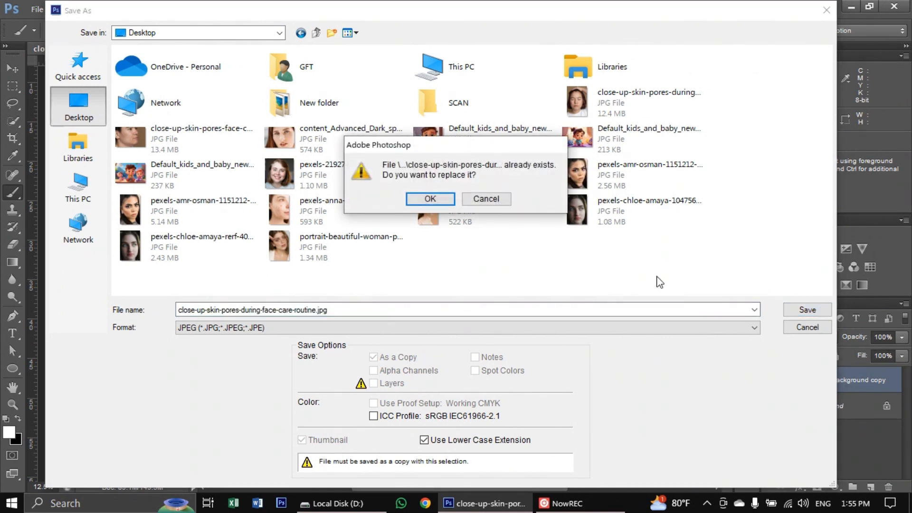
{"action": "left_click", "coordinate": [486, 198]}
{"action": "key", "text": "Escape"}
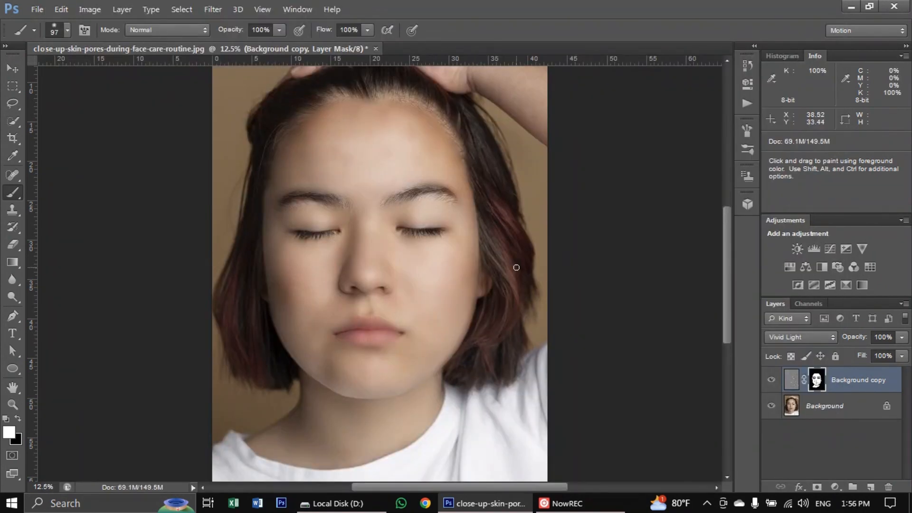
- Check the retouch against the original at full view and at 25% zoom by hiding and showing the smoothing layer
{"action": "left_click", "coordinate": [771, 381]}
{"action": "left_click", "coordinate": [771, 381]}
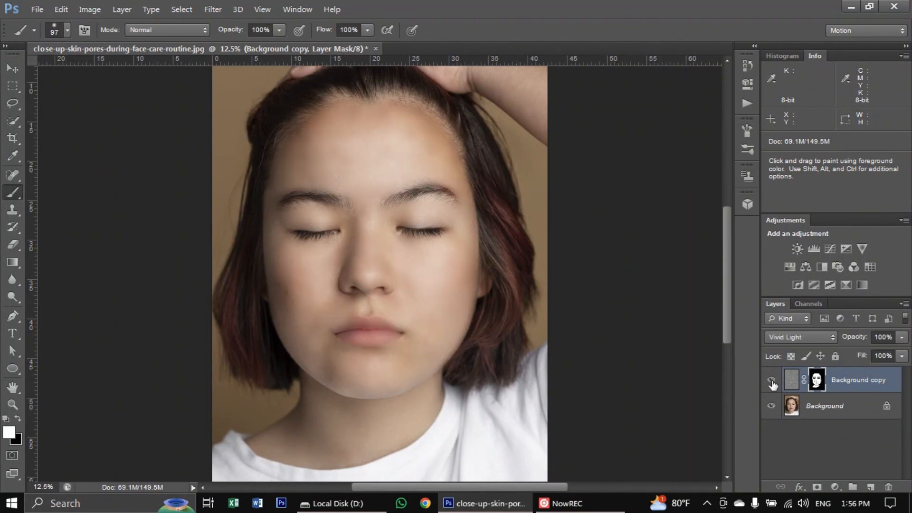
{"action": "key", "text": "ctrl+plus"}
{"action": "key", "text": "ctrl+plus"}
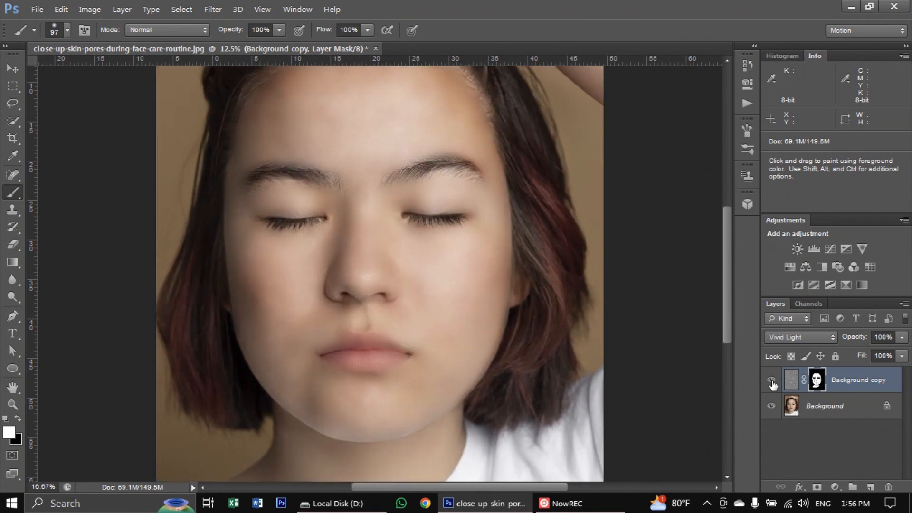
{"action": "left_click", "coordinate": [771, 381]}
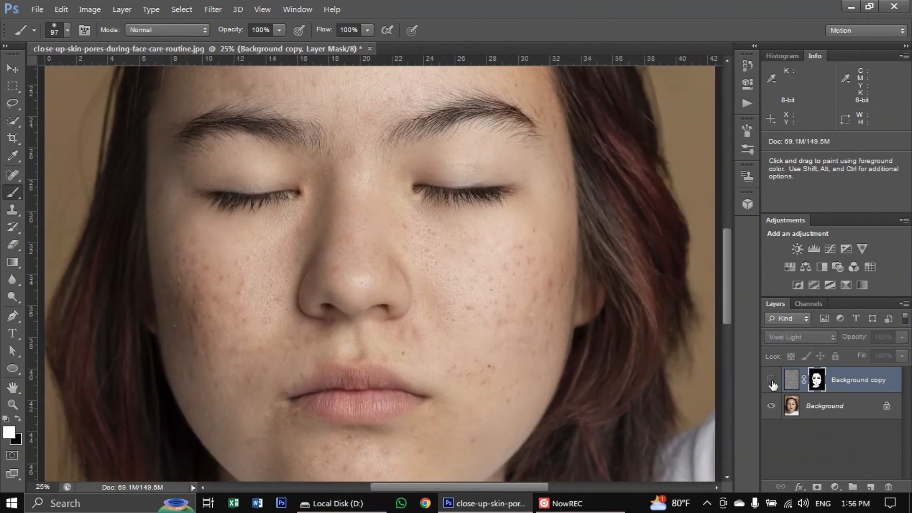
{"action": "left_click", "coordinate": [771, 381]}
{"action": "key", "text": "ctrl+minus"}
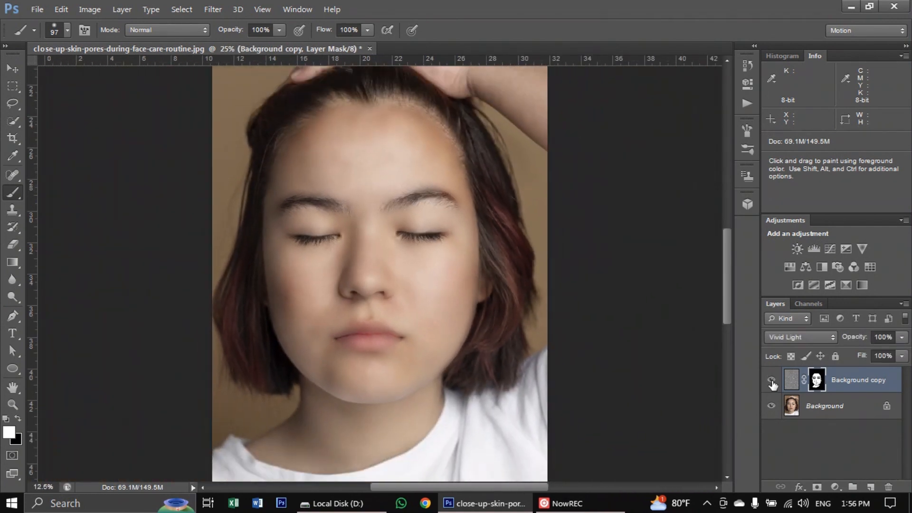
- Close the portrait without saving and open close-up-skin-pores-face-care-routine.jpg from the desktop, discarding its embedded colour profile
{"action": "left_click", "coordinate": [375, 49]}
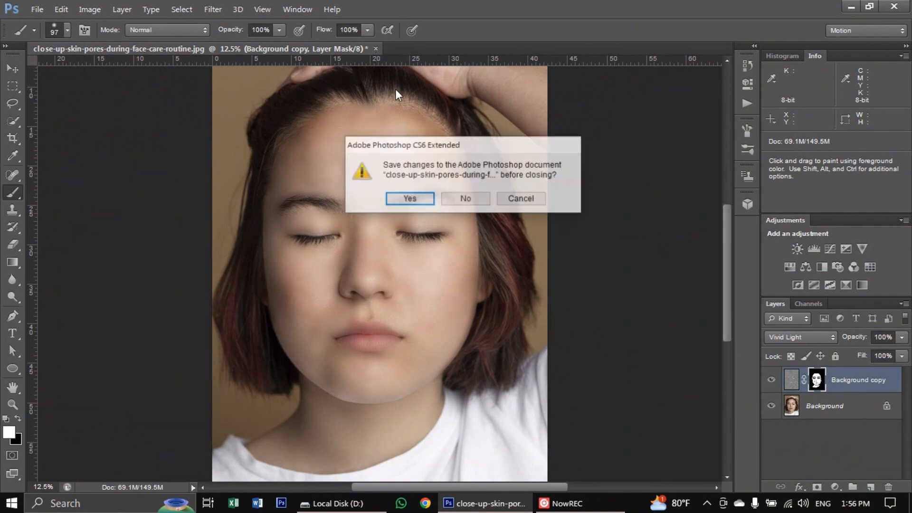
{"action": "left_click", "coordinate": [468, 199]}
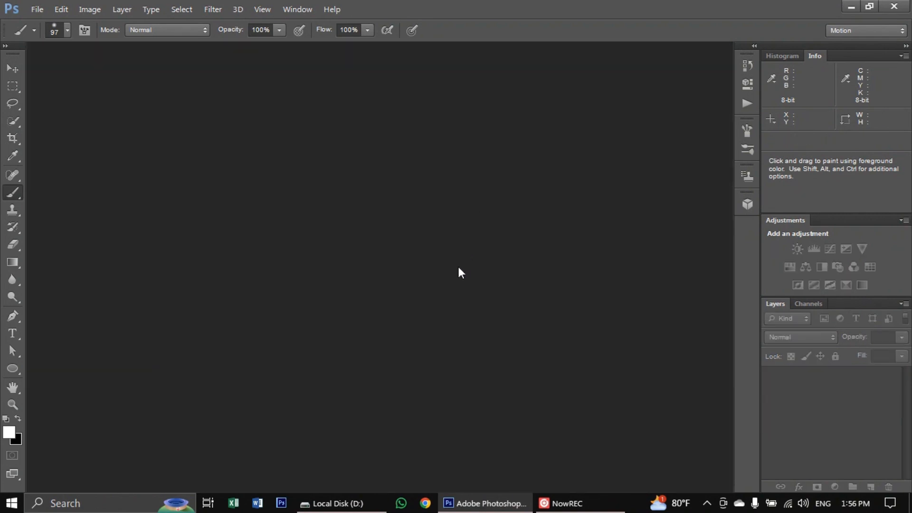
{"action": "key", "text": "ctrl+o"}
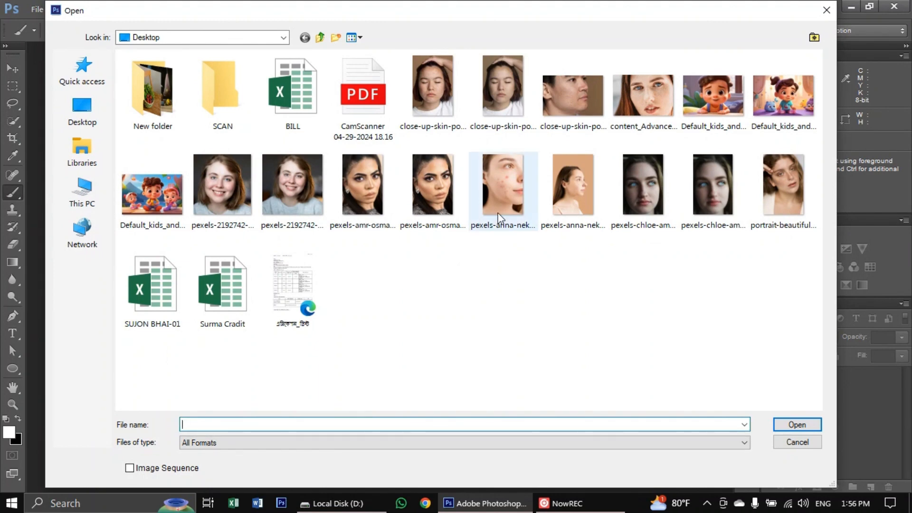
{"action": "left_click", "coordinate": [584, 95]}
{"action": "double_click", "coordinate": [584, 96]}
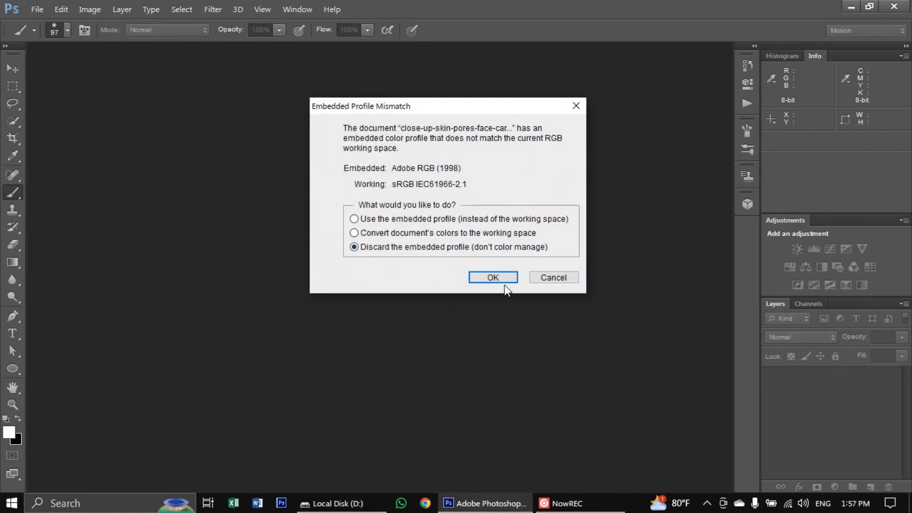
{"action": "left_click", "coordinate": [497, 278]}
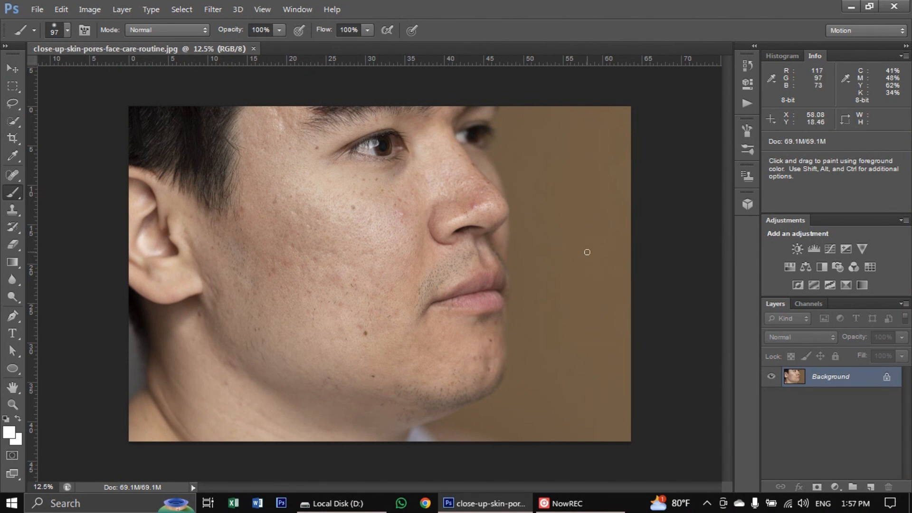
- Remove the brown spot on the upper cheek below the eye with the Spot Healing Brush
{"action": "right_click", "coordinate": [17, 196]}
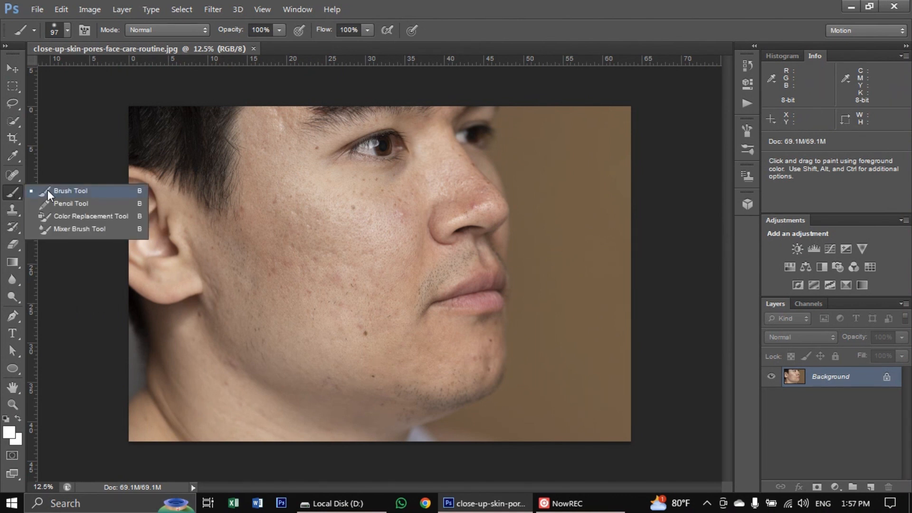
{"action": "left_click_drag", "start_coordinate": [13, 175], "coordinate": [45, 184]}
{"action": "left_click", "coordinate": [59, 181]}
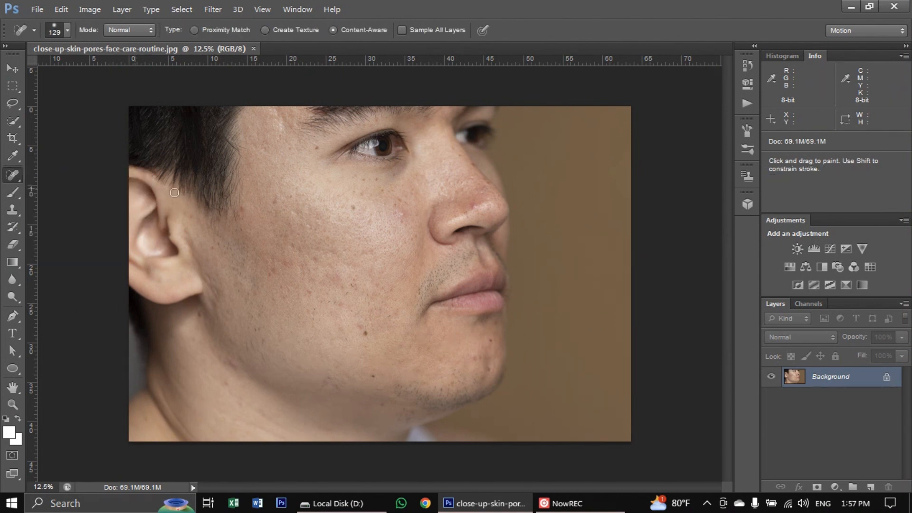
{"action": "scroll", "coordinate": [383, 233], "scroll_direction": "up", "scroll_amount": 1}
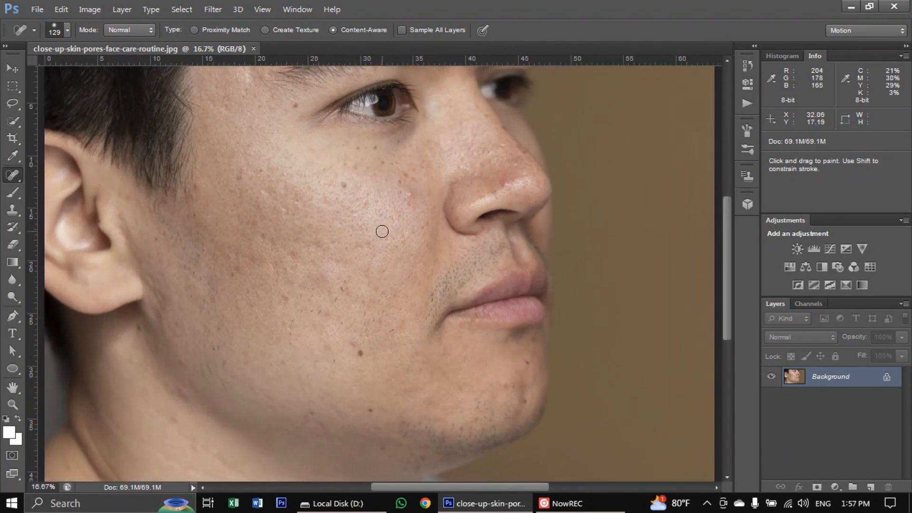
{"action": "scroll", "coordinate": [373, 233], "scroll_direction": "up", "scroll_amount": 2}
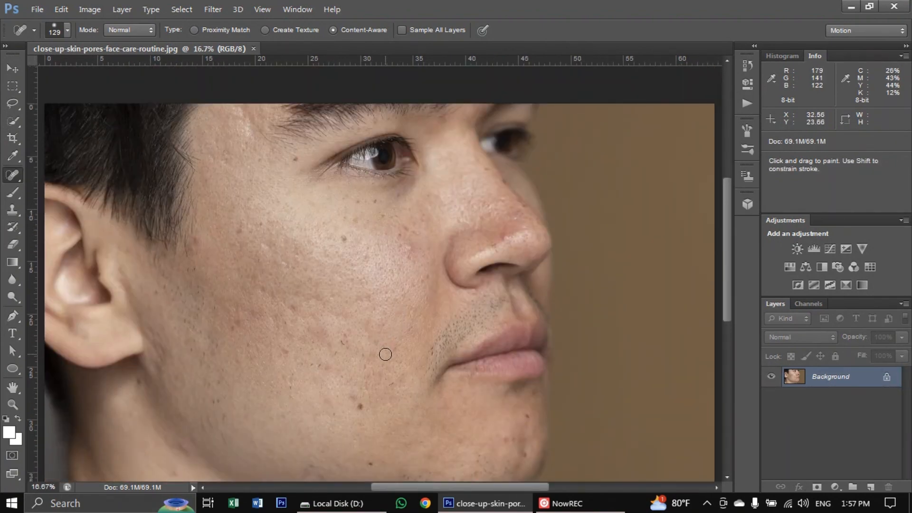
{"action": "scroll", "coordinate": [340, 317], "scroll_direction": "down", "scroll_amount": 2}
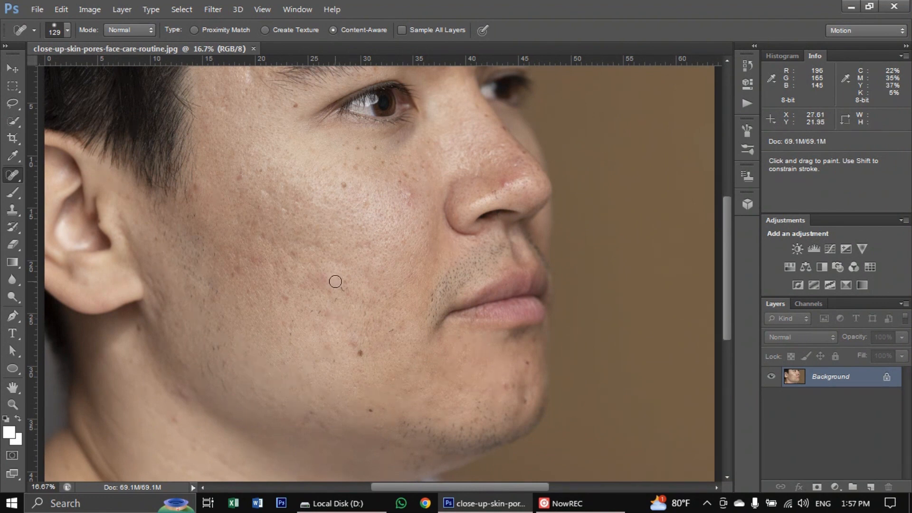
{"action": "scroll", "coordinate": [335, 281], "scroll_direction": "up", "scroll_amount": 1}
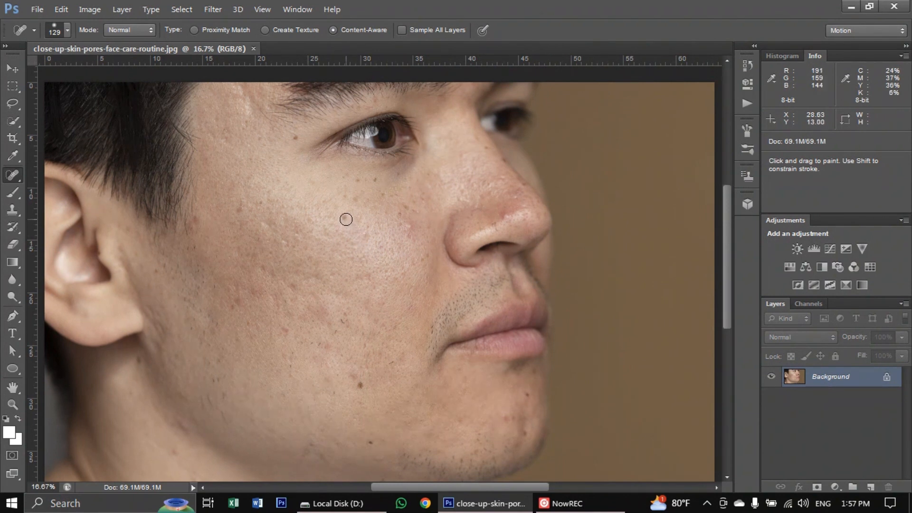
{"action": "left_click", "coordinate": [346, 220]}
{"action": "left_click", "coordinate": [346, 219]}
- Heal the small mark on the upper cheek, the mole beside the outer eye corner and the dark mole on the lower cheek
{"action": "right_click", "coordinate": [19, 174]}
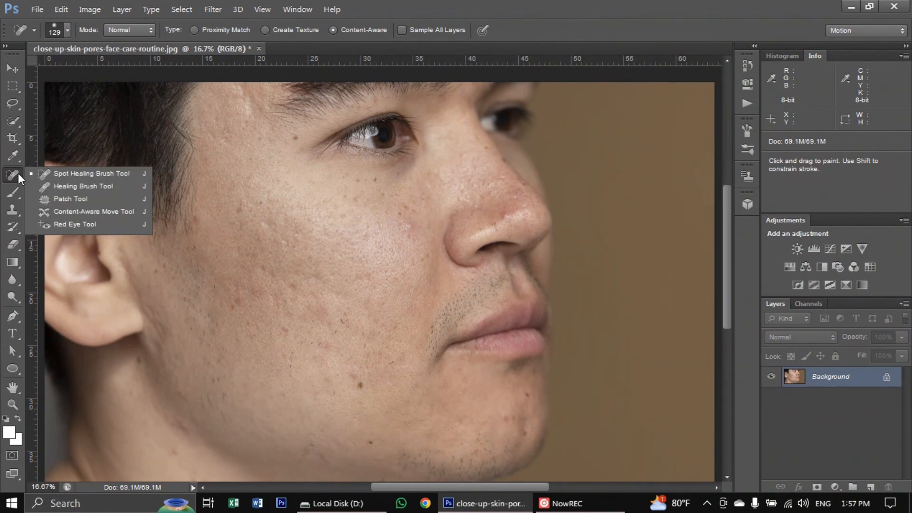
{"action": "left_click", "coordinate": [70, 174]}
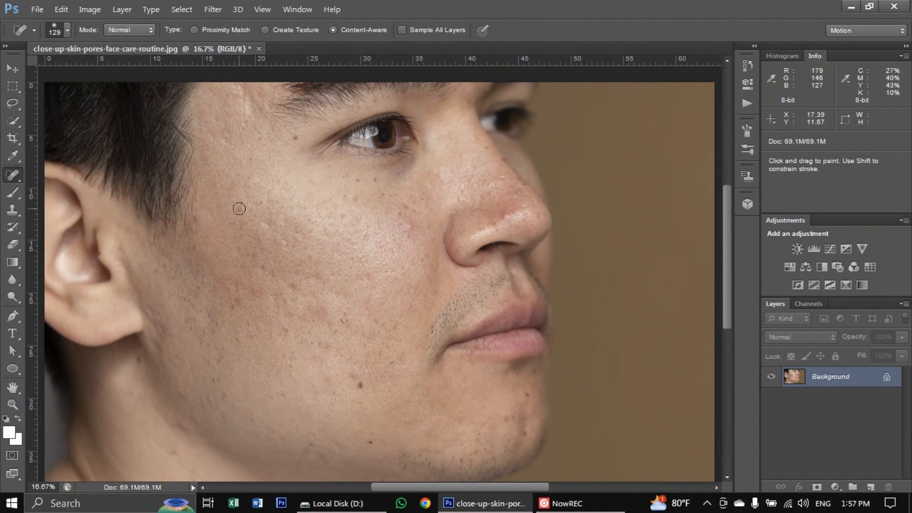
{"action": "left_click", "coordinate": [290, 162]}
{"action": "left_click", "coordinate": [297, 136]}
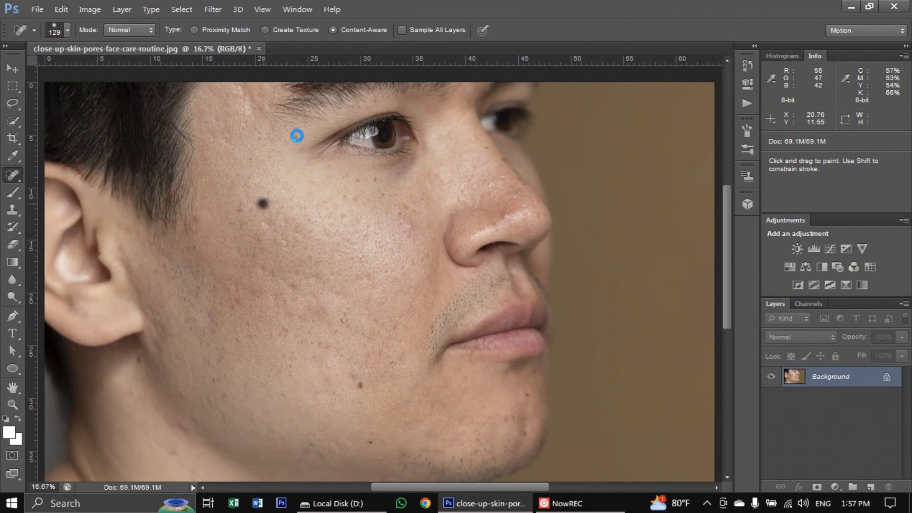
{"action": "left_click", "coordinate": [296, 135]}
{"action": "left_click_drag", "start_coordinate": [350, 383], "coordinate": [362, 385]}
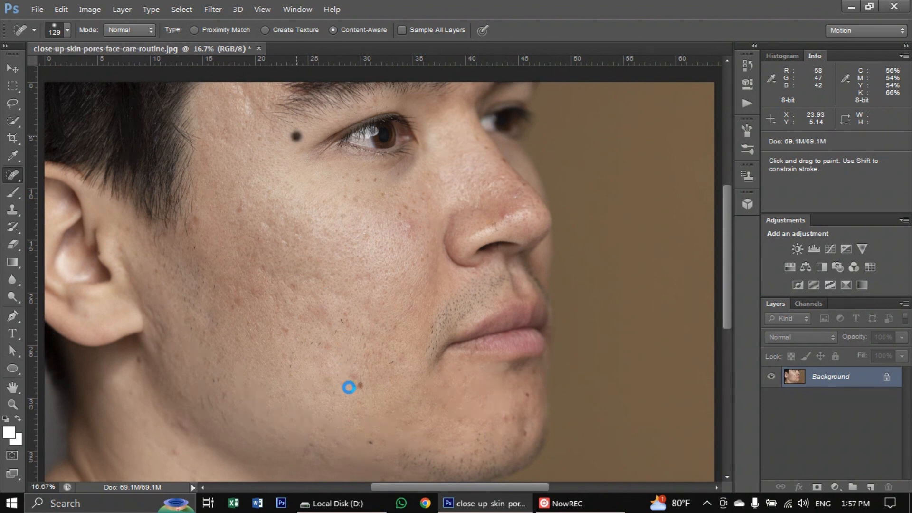
- Heal the small blemishes on the lower cheek and the temple side of the cheek, plus the spot just below the earlobe
{"action": "left_click", "coordinate": [261, 360]}
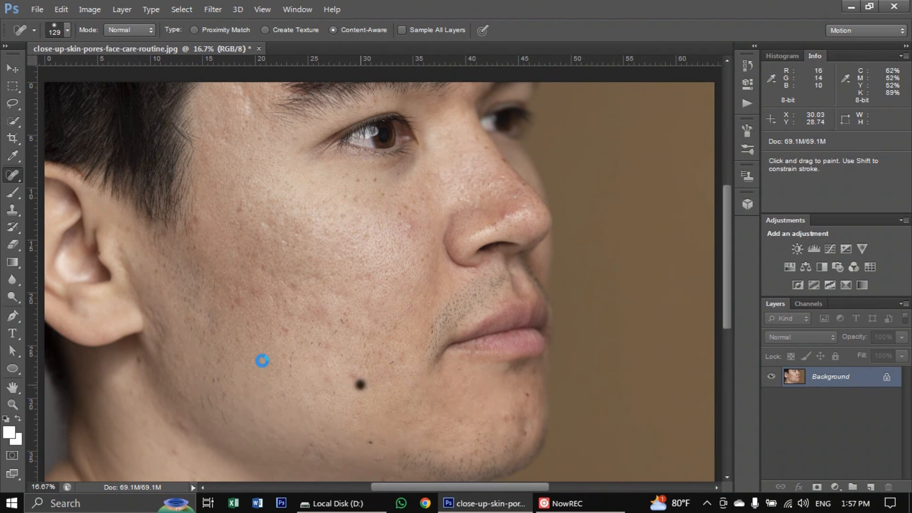
{"action": "left_click", "coordinate": [240, 246]}
{"action": "left_click", "coordinate": [241, 208]}
{"action": "left_click", "coordinate": [235, 225]}
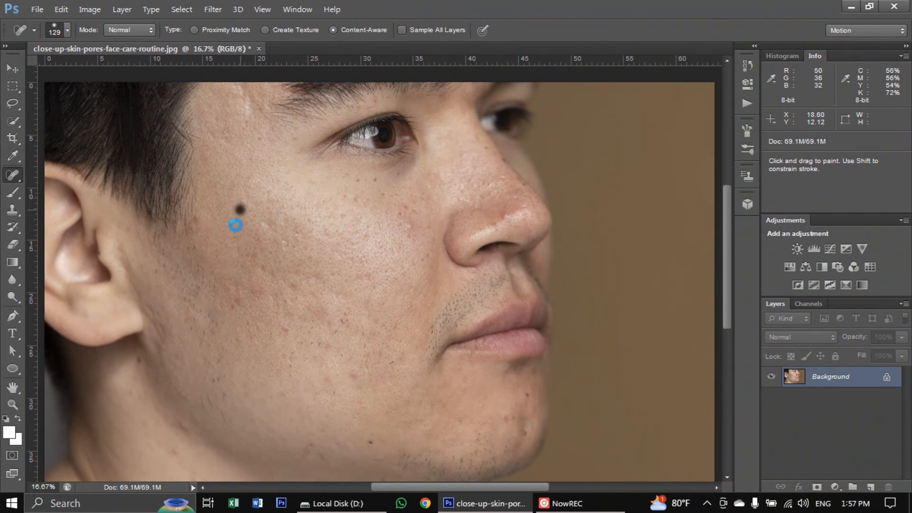
{"action": "left_click", "coordinate": [137, 362]}
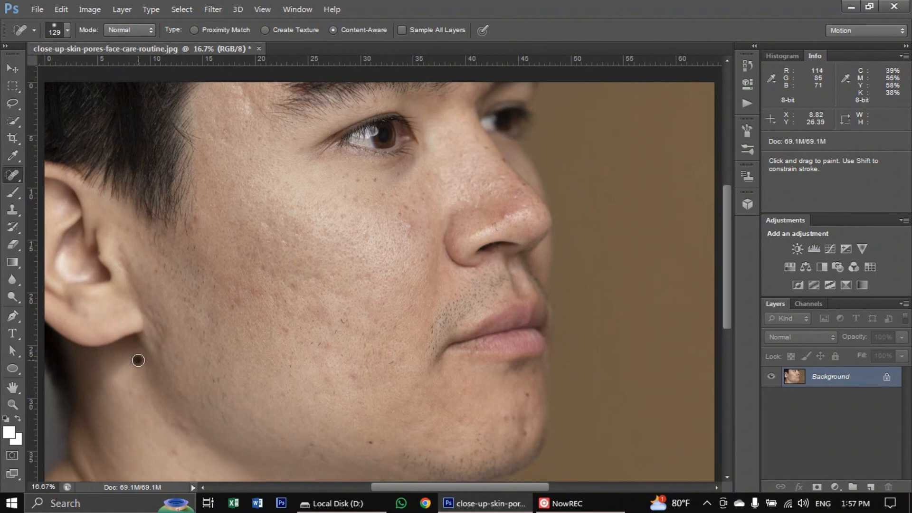
- Heal the reddish spot on the cheek beside the nose and the marks along the nose with the Spot Healing Brush
{"action": "left_click", "coordinate": [408, 229]}
{"action": "left_click", "coordinate": [493, 240]}
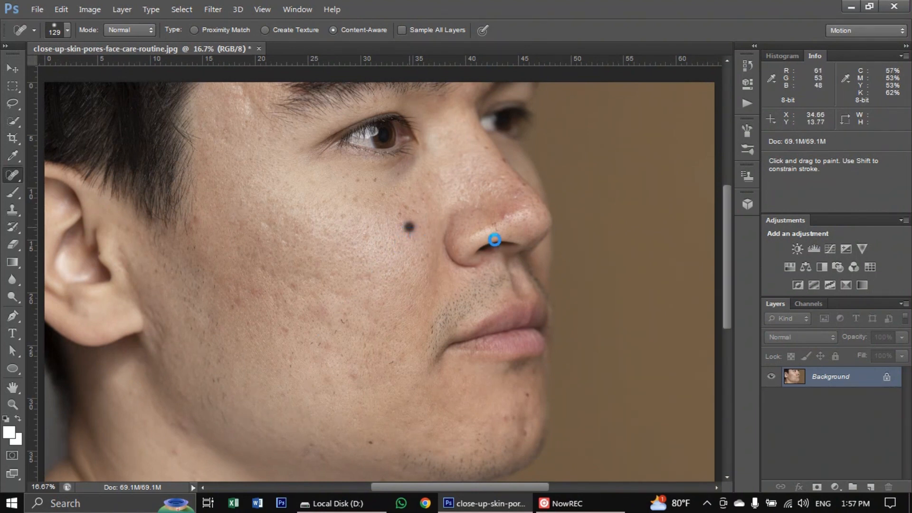
{"action": "left_click", "coordinate": [523, 187]}
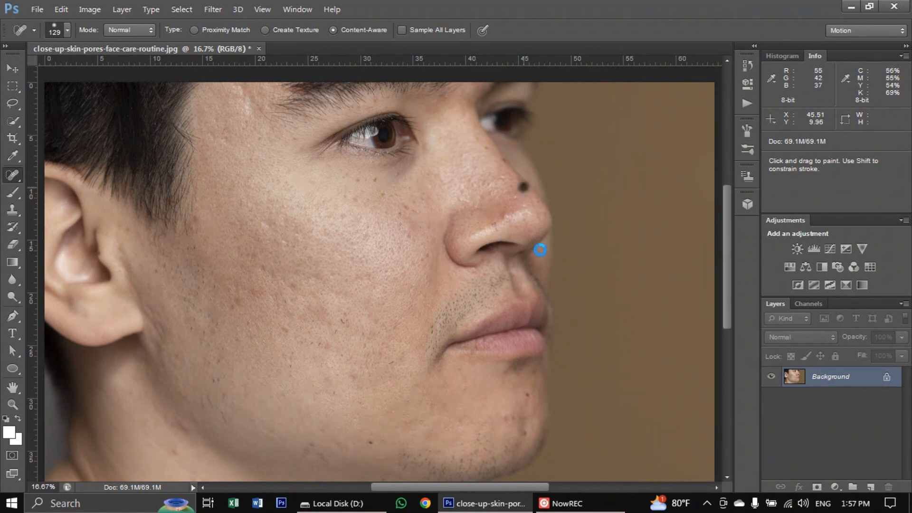
{"action": "left_click", "coordinate": [504, 163]}
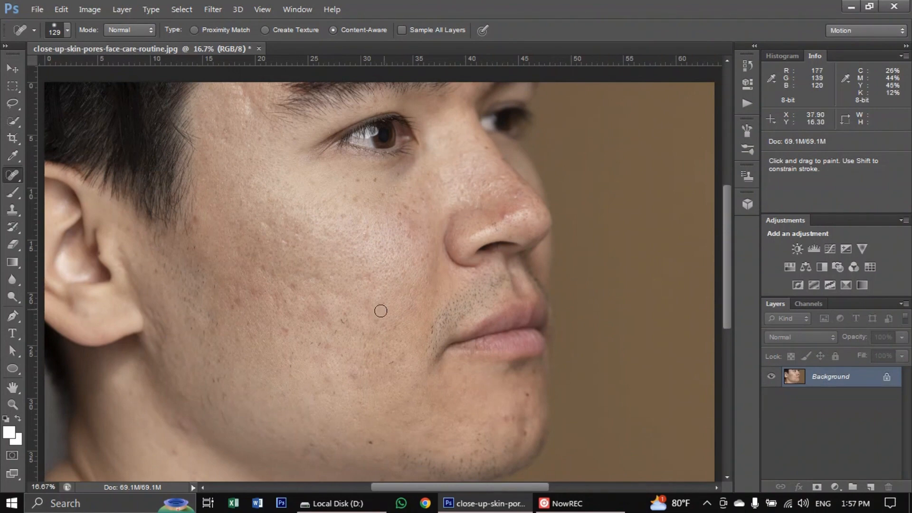
- Heal the dark mole on the jawline and the one on the chin below the lips
{"action": "scroll", "coordinate": [369, 318], "scroll_direction": "down", "scroll_amount": 3}
{"action": "left_click", "coordinate": [370, 335]}
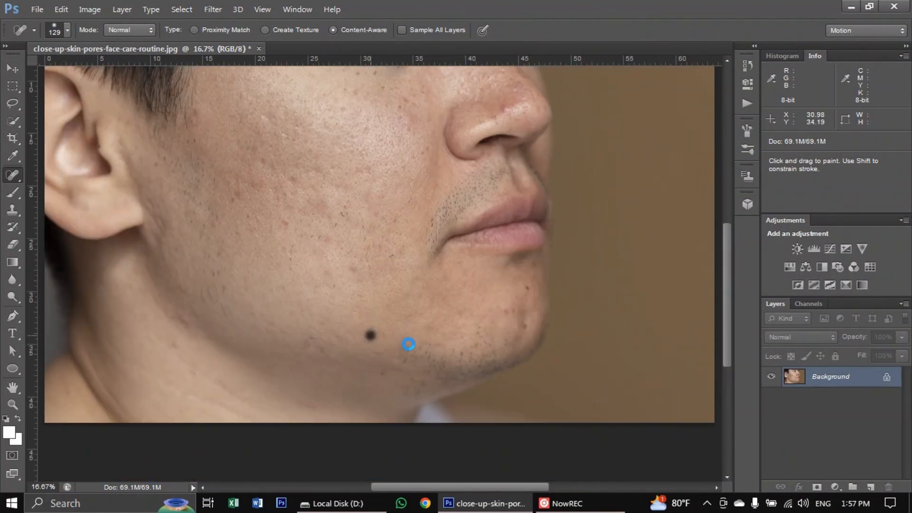
{"action": "left_click", "coordinate": [528, 289]}
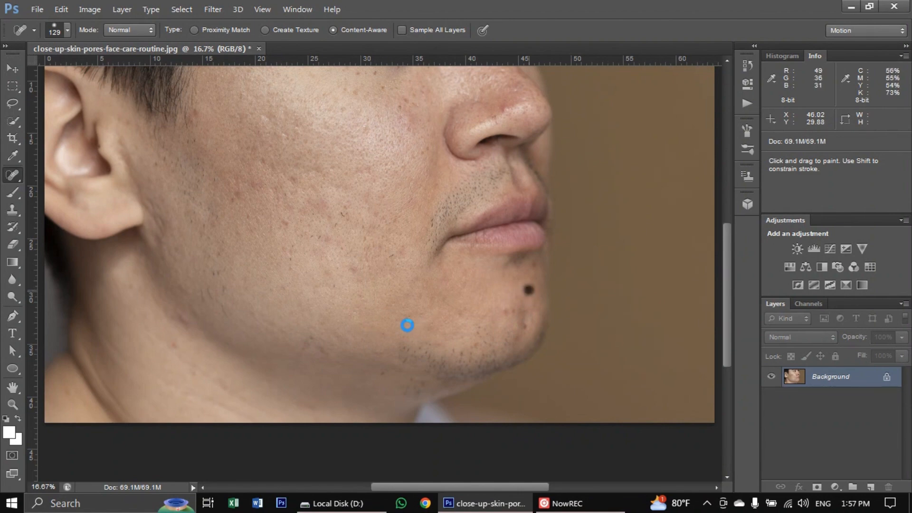
{"action": "scroll", "coordinate": [406, 325], "scroll_direction": "up", "scroll_amount": 5}
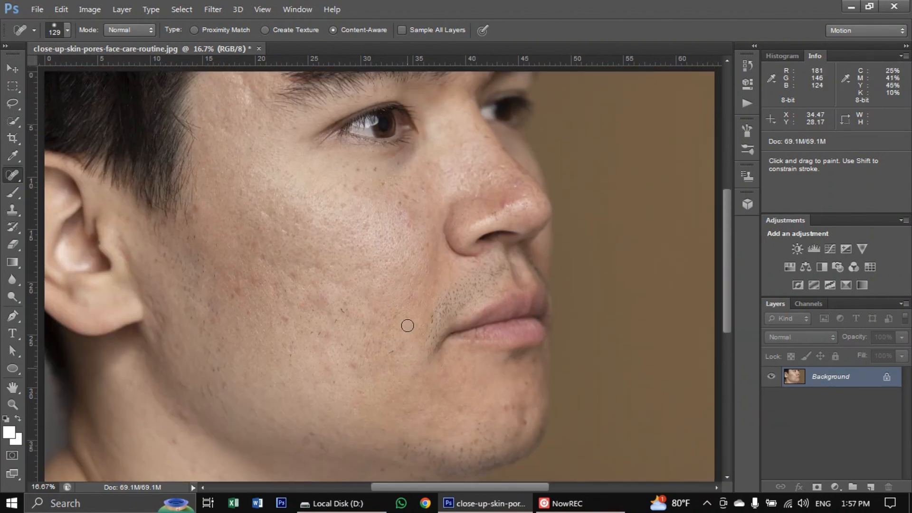
{"action": "key", "text": "ctrl+minus"}
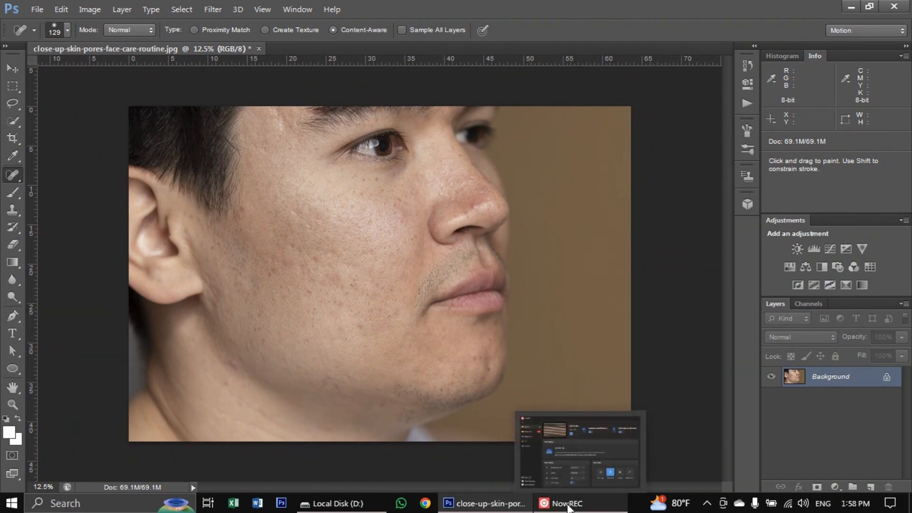
{"action": "left_click", "coordinate": [568, 507]}
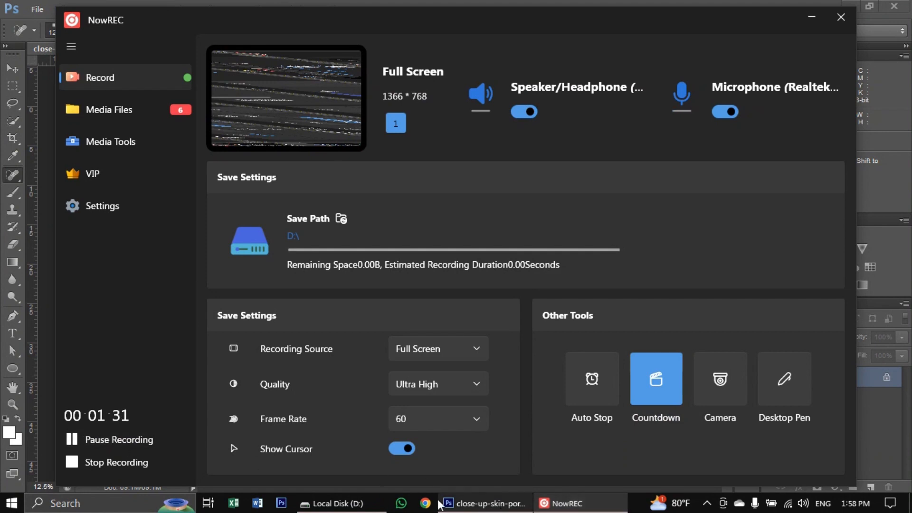
{"action": "left_click", "coordinate": [484, 503]}
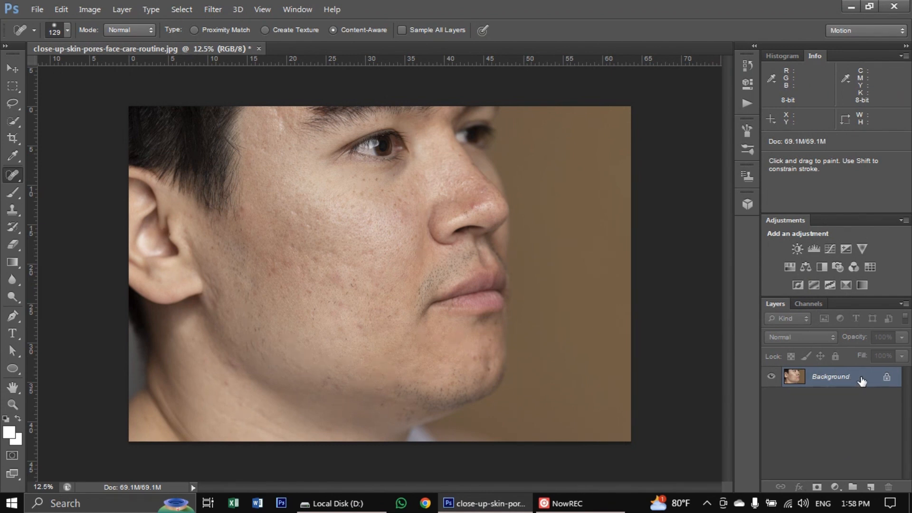
{"action": "left_click_drag", "start_coordinate": [862, 380], "coordinate": [876, 488]}
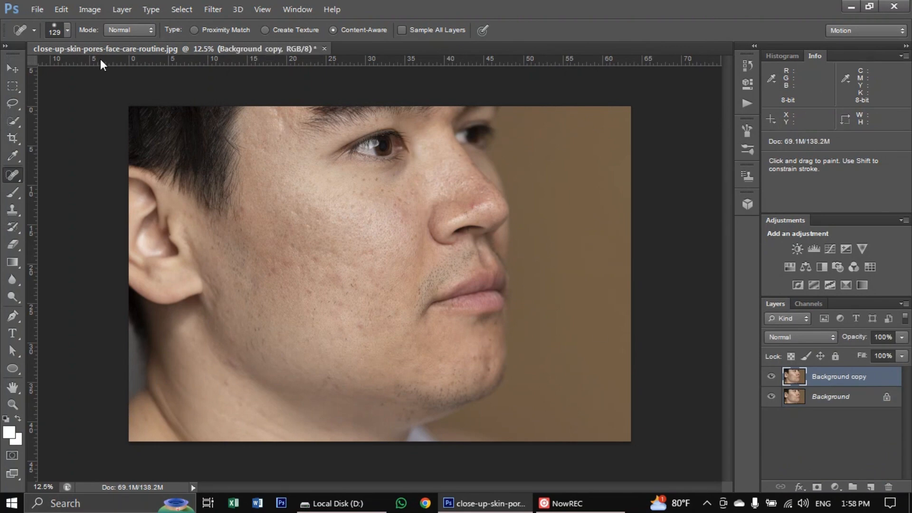
{"action": "left_click", "coordinate": [61, 9]}
{"action": "left_click", "coordinate": [95, 35]}
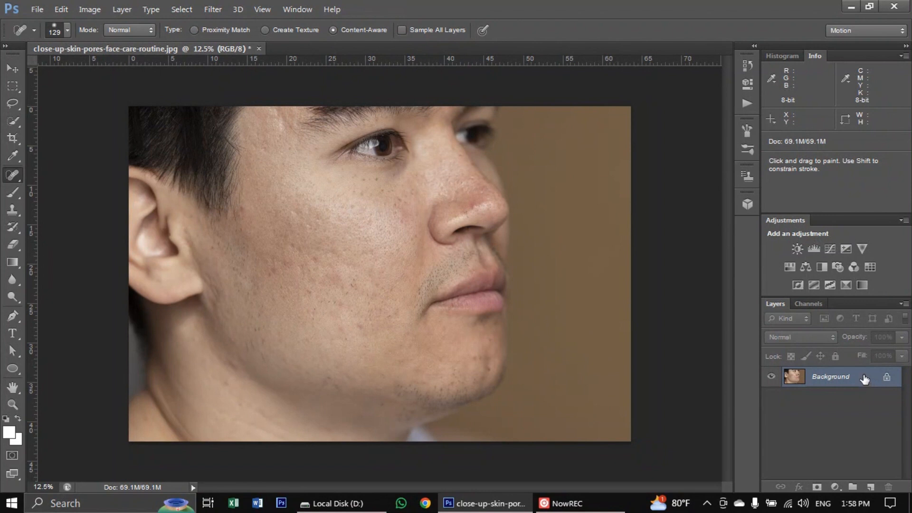
- Duplicate the Background layer and set the copy's blend mode to Vivid Light
{"action": "left_click_drag", "start_coordinate": [864, 379], "coordinate": [870, 487]}
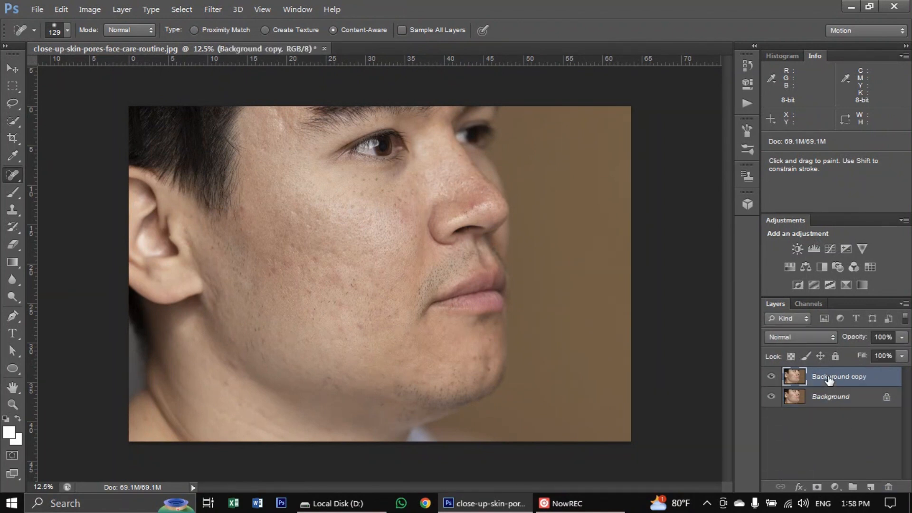
{"action": "left_click", "coordinate": [803, 340]}
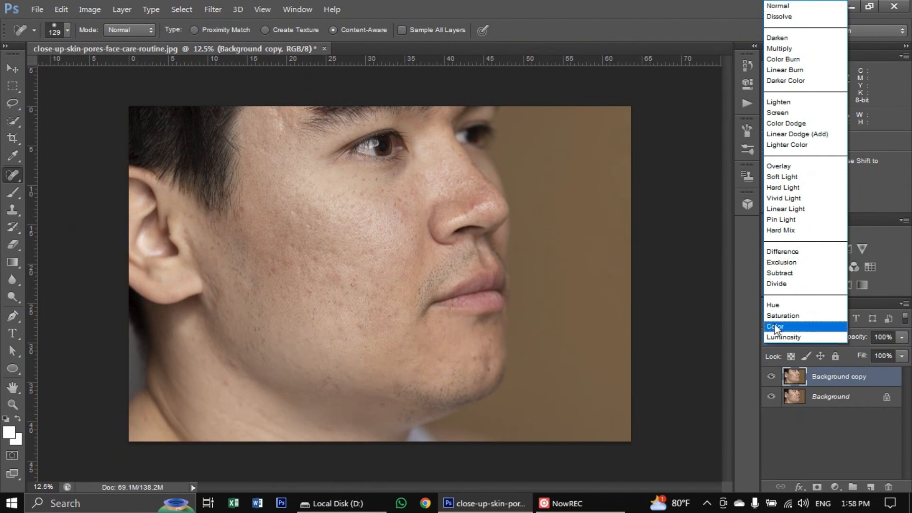
{"action": "left_click", "coordinate": [780, 202]}
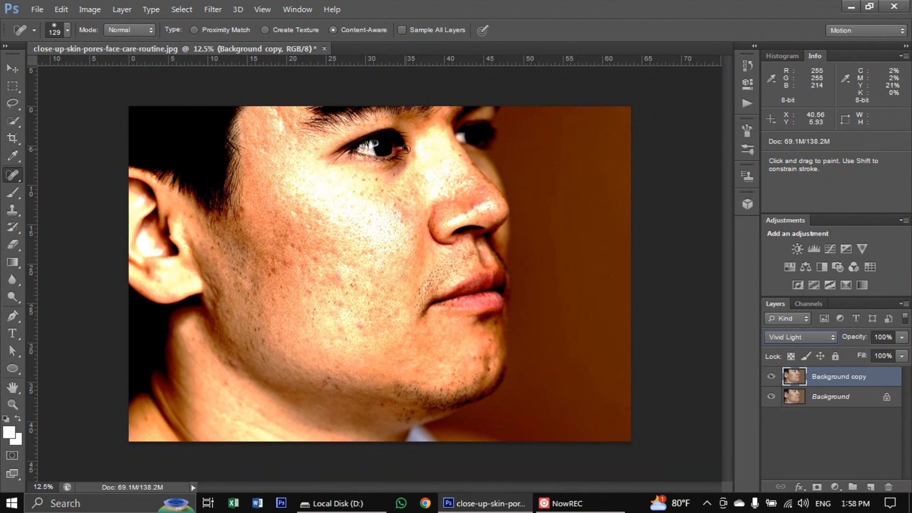
- Invert the colours of the Background copy layer
{"action": "left_click", "coordinate": [87, 13]}
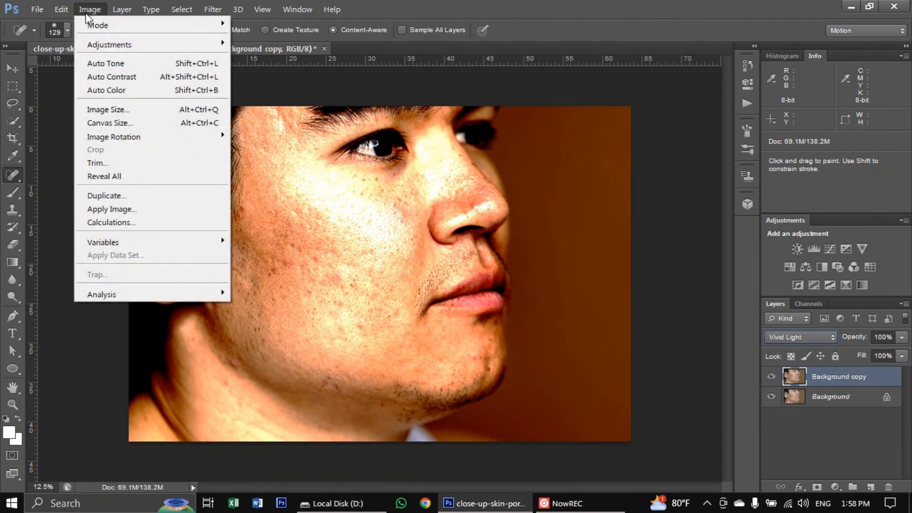
{"action": "mouse_move", "coordinate": [143, 44]}
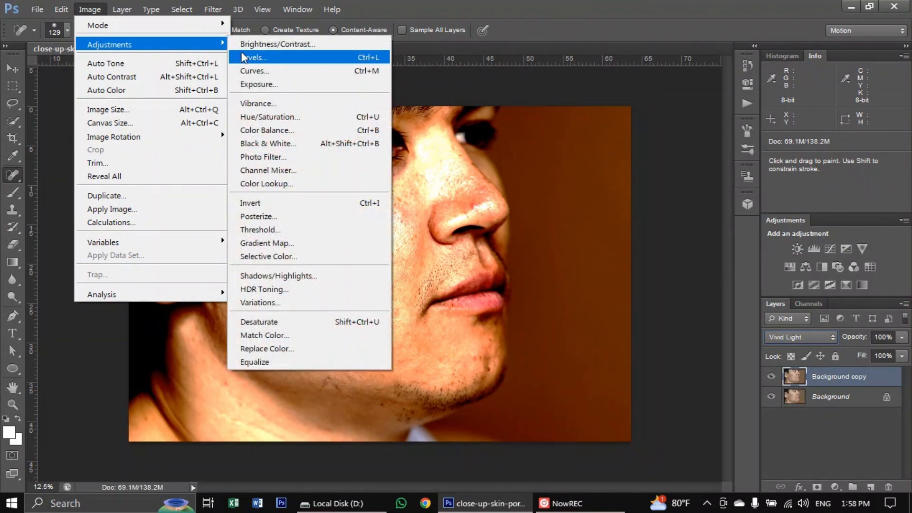
{"action": "left_click", "coordinate": [280, 208]}
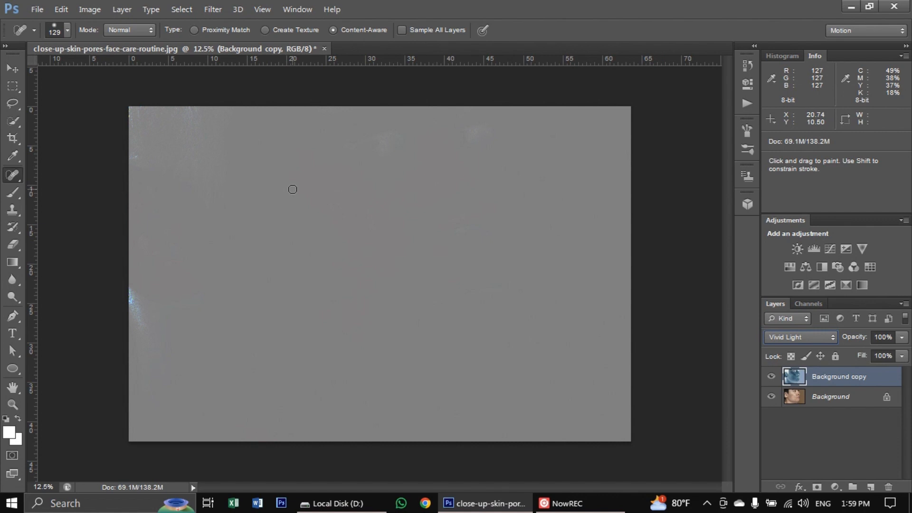
- Apply a High Pass filter with a radius of 36.0 pixels to the inverted Background copy layer
{"action": "left_click", "coordinate": [215, 11]}
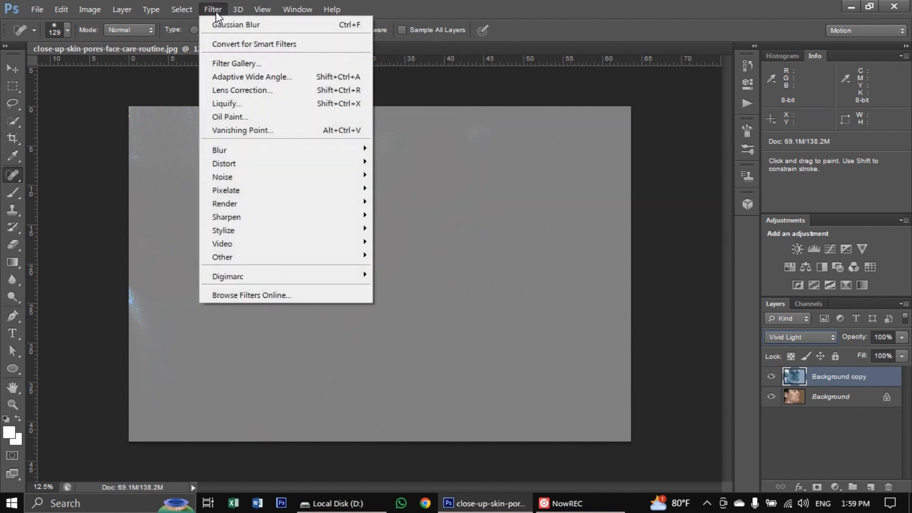
{"action": "mouse_move", "coordinate": [242, 247]}
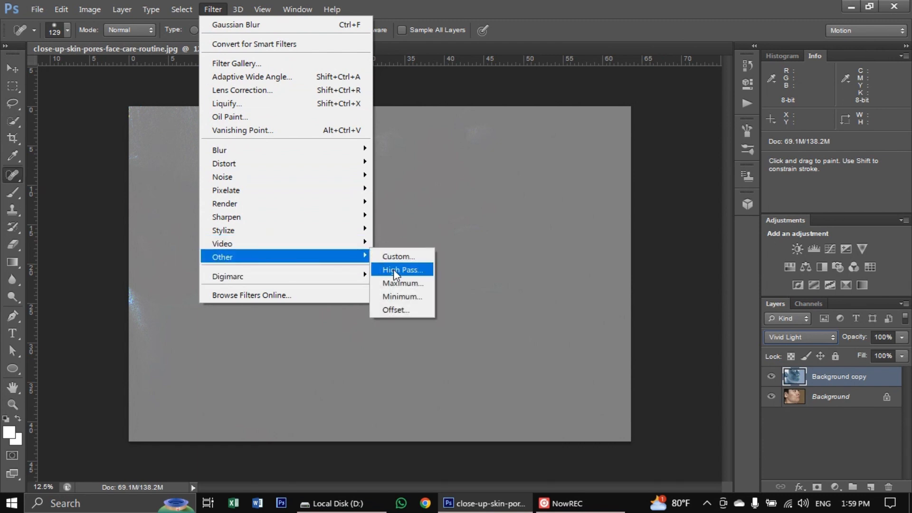
{"action": "left_click", "coordinate": [394, 271]}
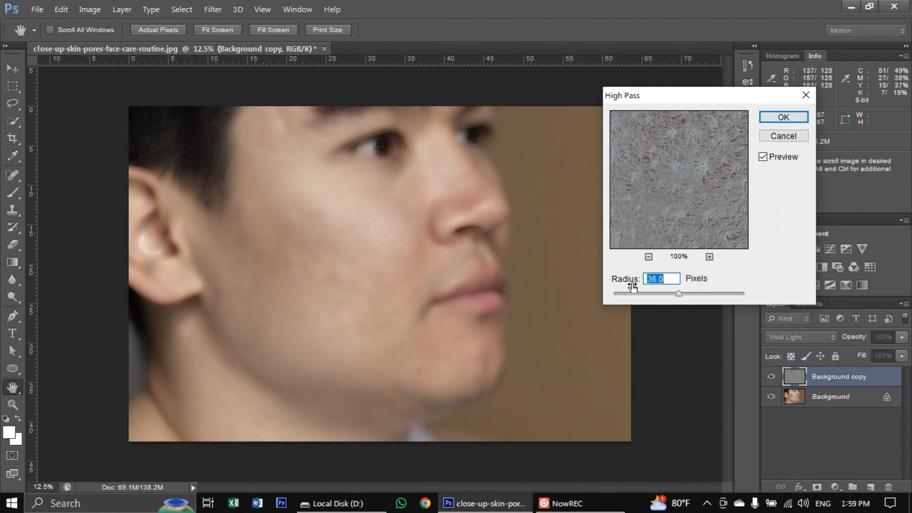
{"action": "mouse_move", "coordinate": [687, 297]}
{"action": "left_mouse_down"}
{"action": "mouse_move", "coordinate": [701, 298]}
{"action": "mouse_move", "coordinate": [639, 296]}
{"action": "mouse_move", "coordinate": [680, 302]}
{"action": "left_mouse_up"}
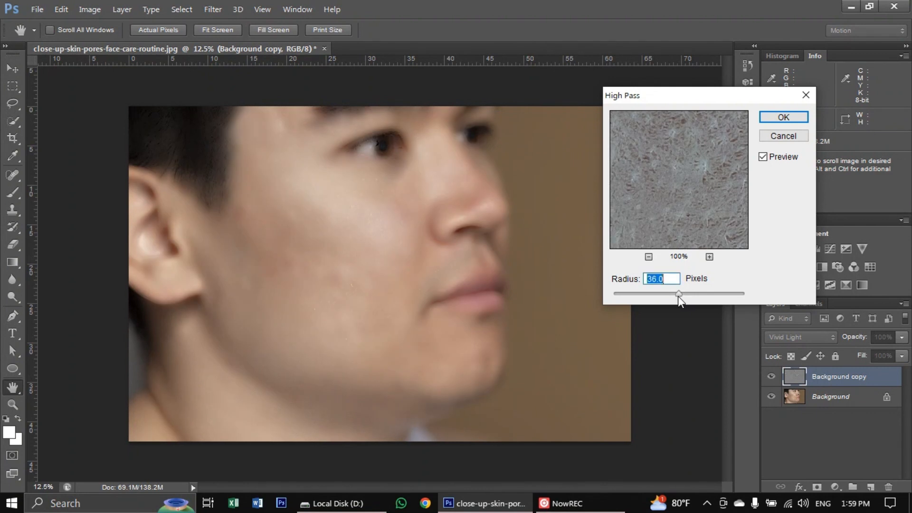
{"action": "left_click", "coordinate": [781, 119]}
{"action": "key", "text": "j"}
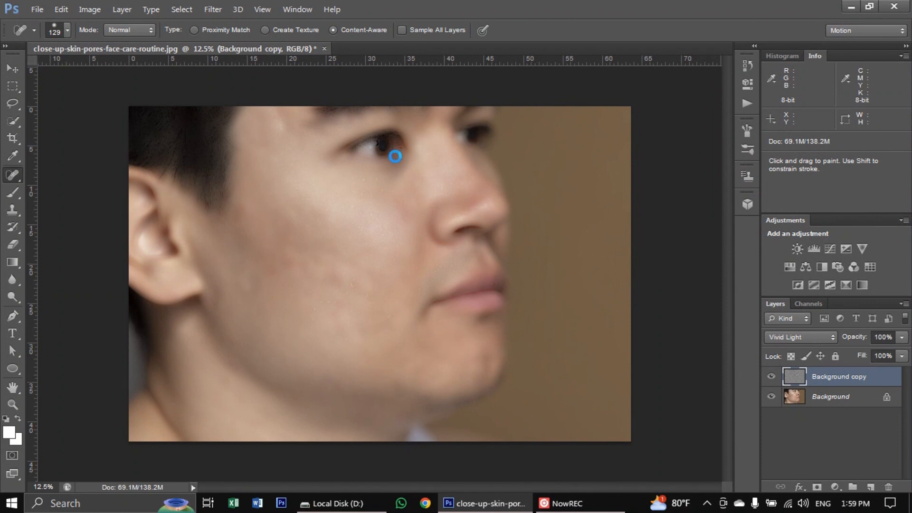
{"action": "left_click", "coordinate": [308, 122]}
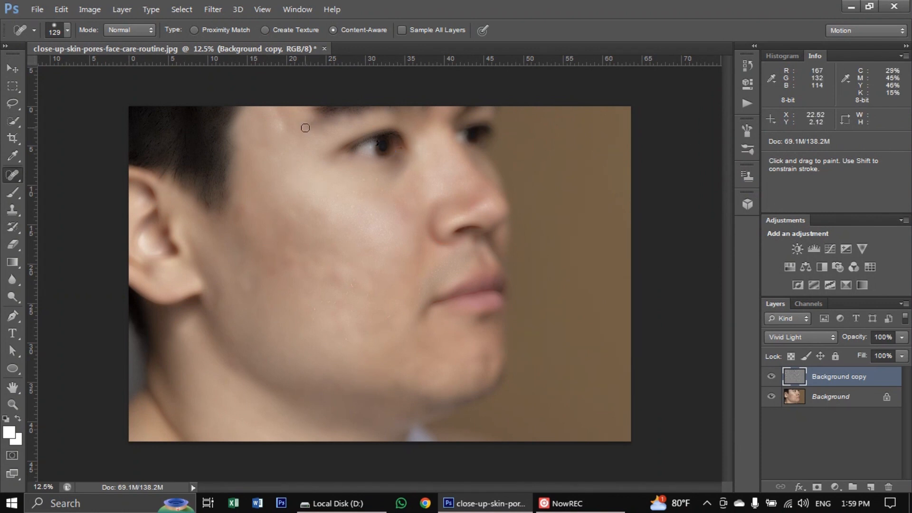
- Apply a Gaussian Blur with a radius of 2.0 pixels to the Background copy layer
{"action": "left_click", "coordinate": [213, 10]}
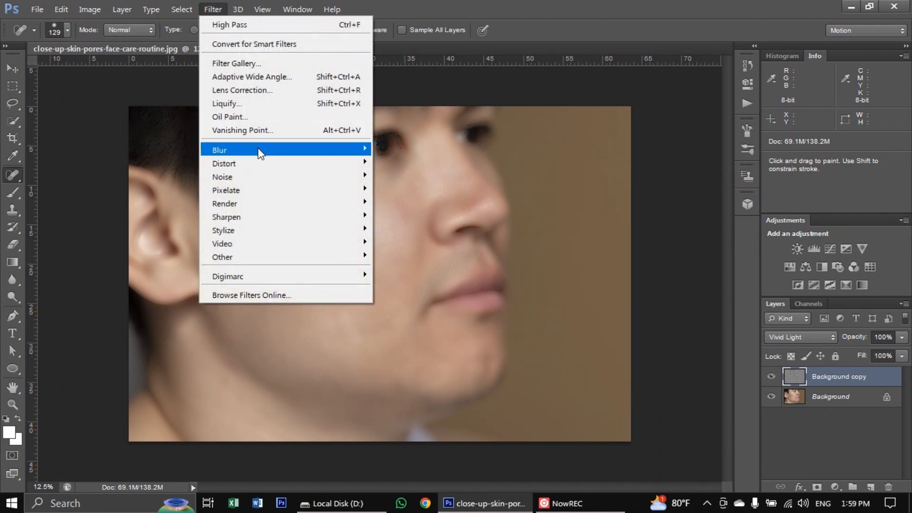
{"action": "mouse_move", "coordinate": [260, 150]}
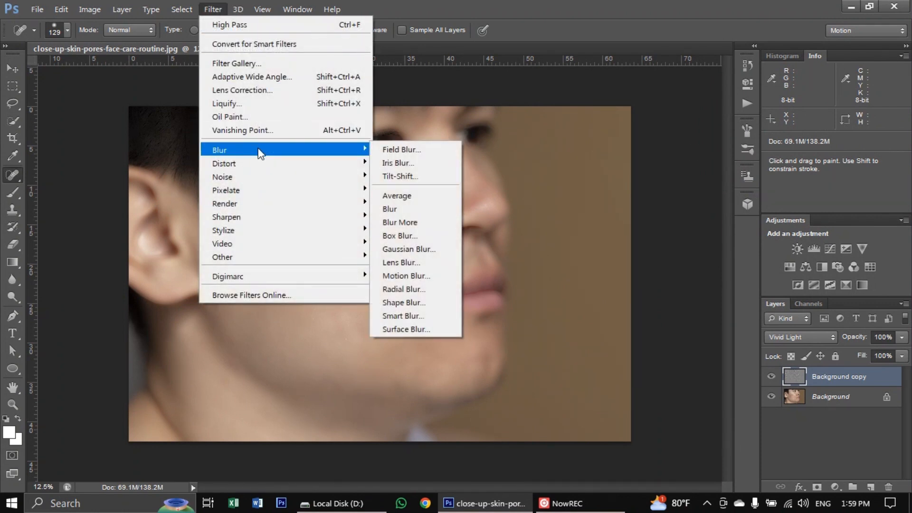
{"action": "left_click", "coordinate": [407, 249]}
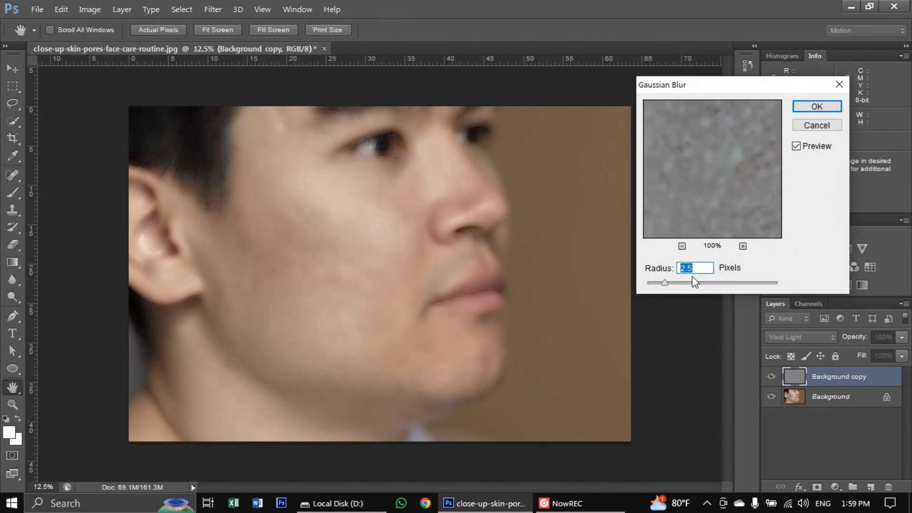
{"action": "left_click_drag", "start_coordinate": [665, 284], "coordinate": [720, 284]}
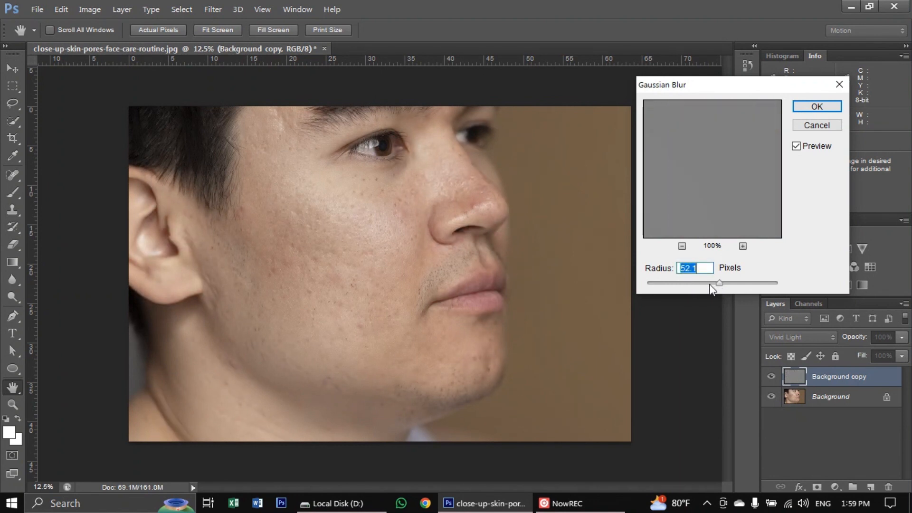
{"action": "left_click_drag", "start_coordinate": [717, 285], "coordinate": [661, 283]}
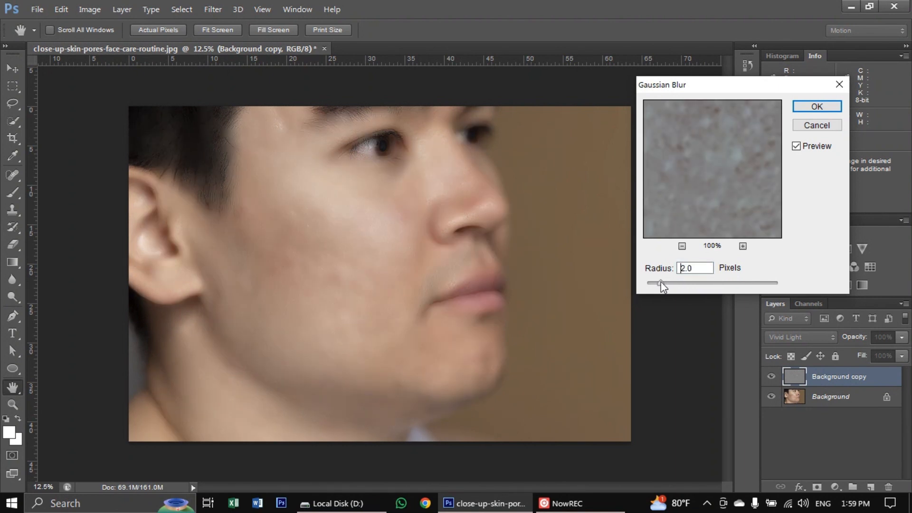
{"action": "left_click", "coordinate": [806, 107]}
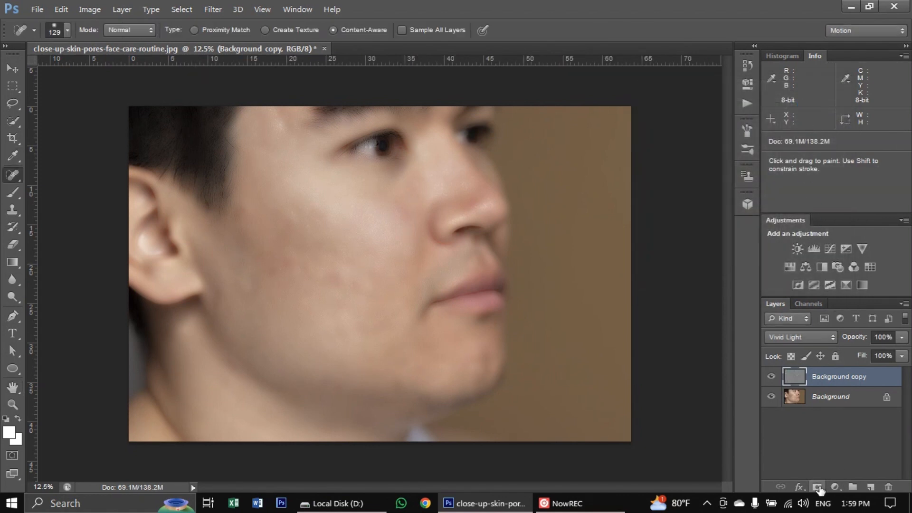
- Add a layer mask to Background copy, invert it to black and activate the Brush tool with white as the foreground colour
{"action": "left_click", "coordinate": [819, 487]}
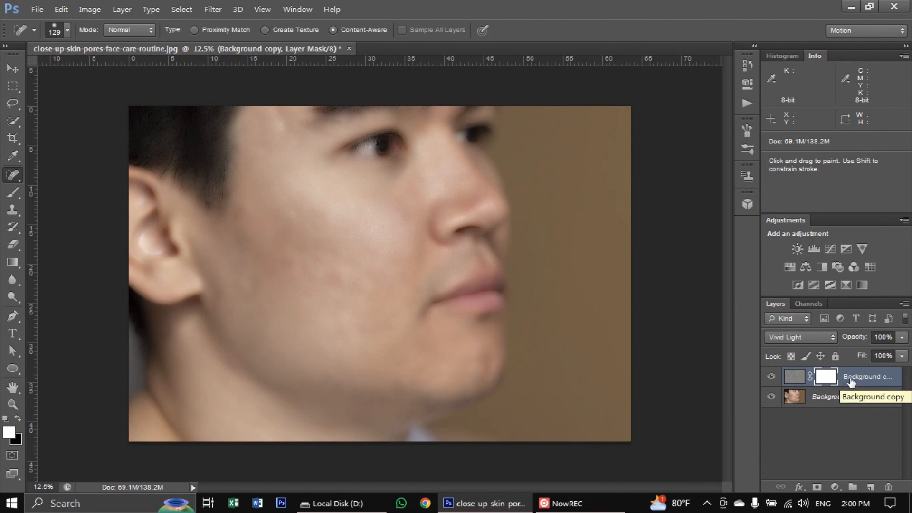
{"action": "key", "text": "ctrl+i"}
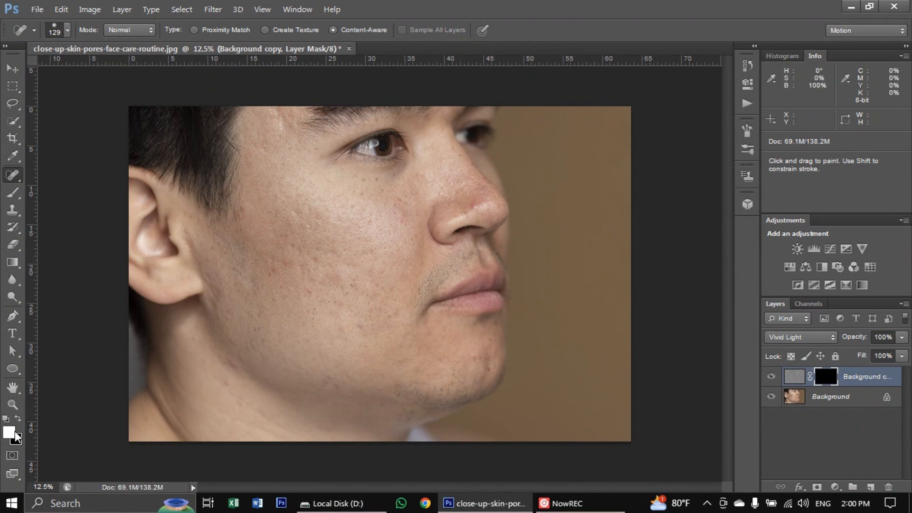
{"action": "left_click", "coordinate": [13, 195]}
{"action": "left_click", "coordinate": [61, 195]}
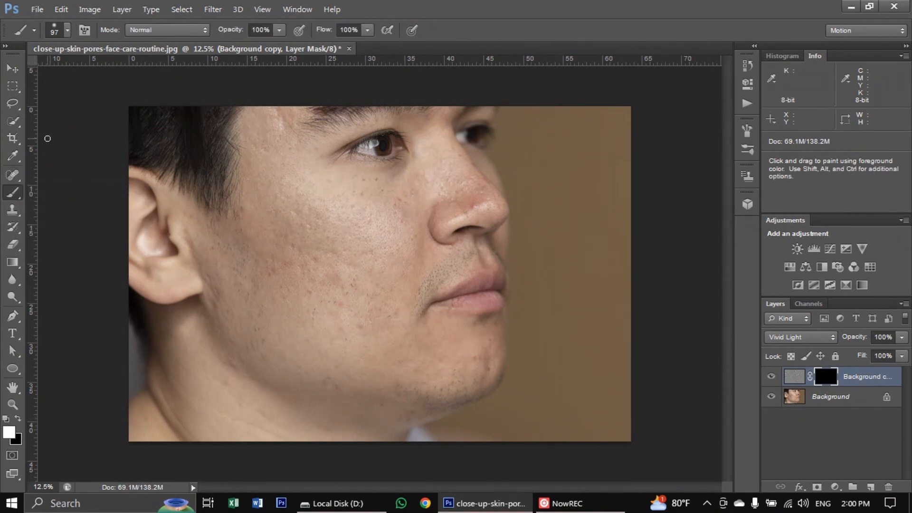
- Set the soft round brush to a size of 453 px with 0% hardness
{"action": "left_click", "coordinate": [67, 31]}
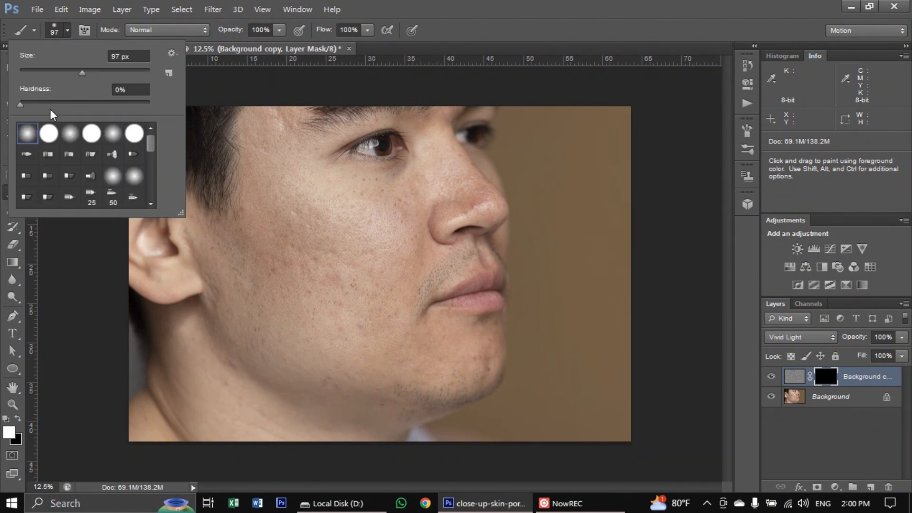
{"action": "left_click", "coordinate": [14, 106]}
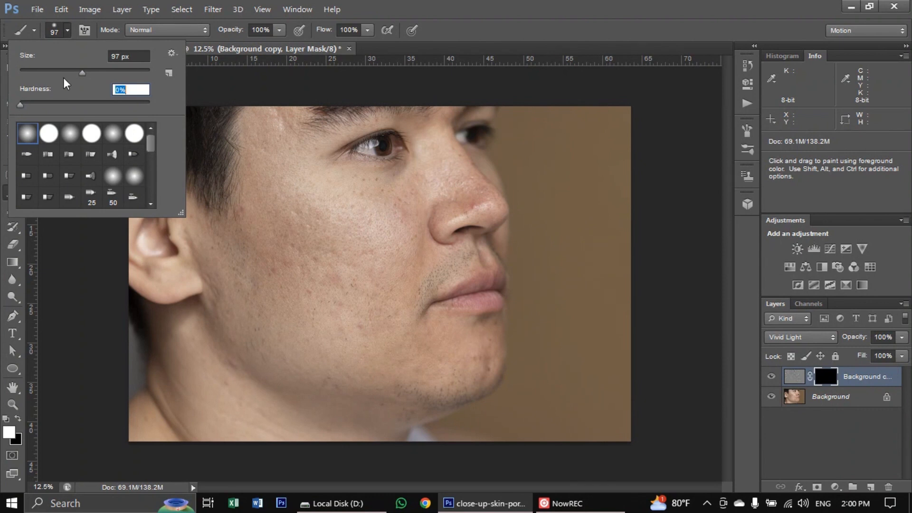
{"action": "left_click_drag", "start_coordinate": [83, 73], "coordinate": [94, 73]}
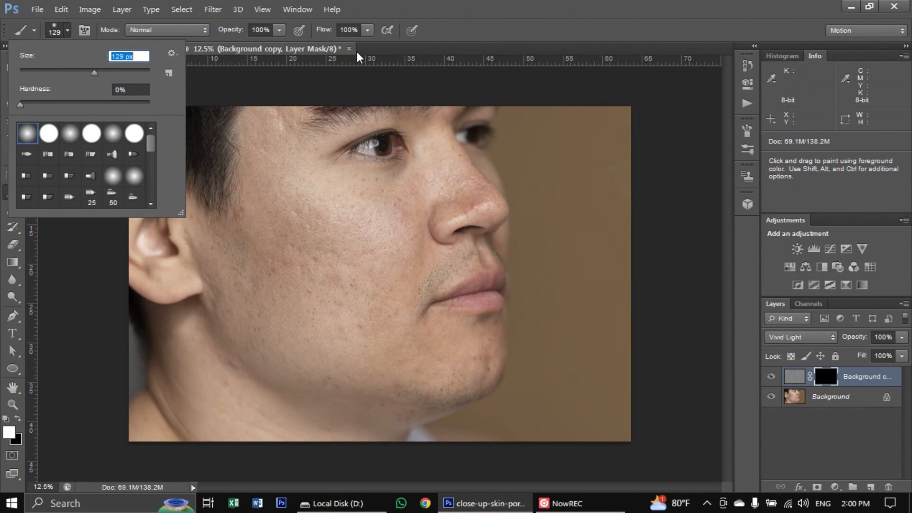
{"action": "left_click", "coordinate": [473, 6]}
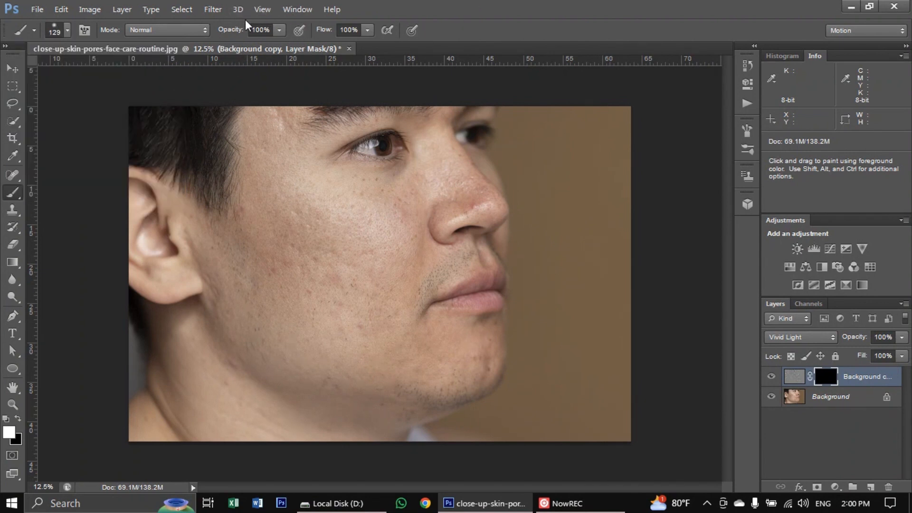
{"action": "left_click", "coordinate": [260, 29]}
{"action": "left_click", "coordinate": [68, 30]}
{"action": "left_click_drag", "start_coordinate": [106, 73], "coordinate": [134, 73]}
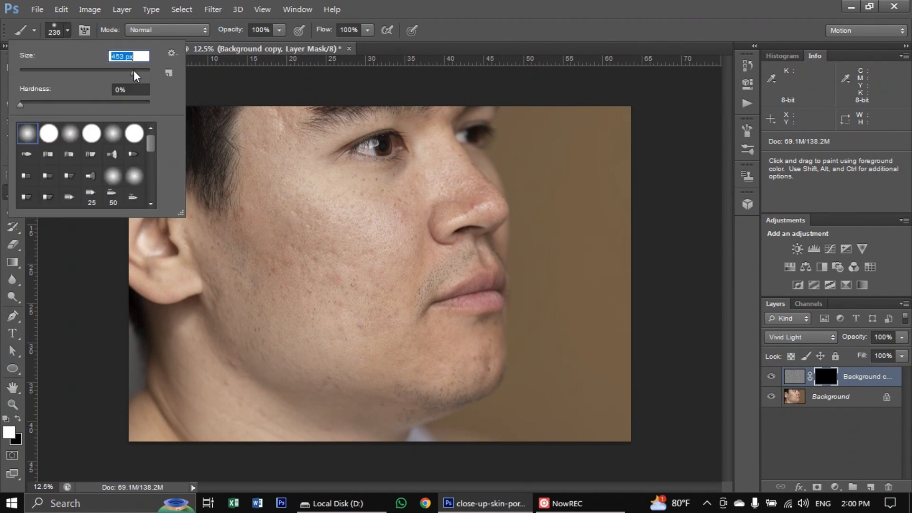
{"action": "key", "text": "ctrl"}
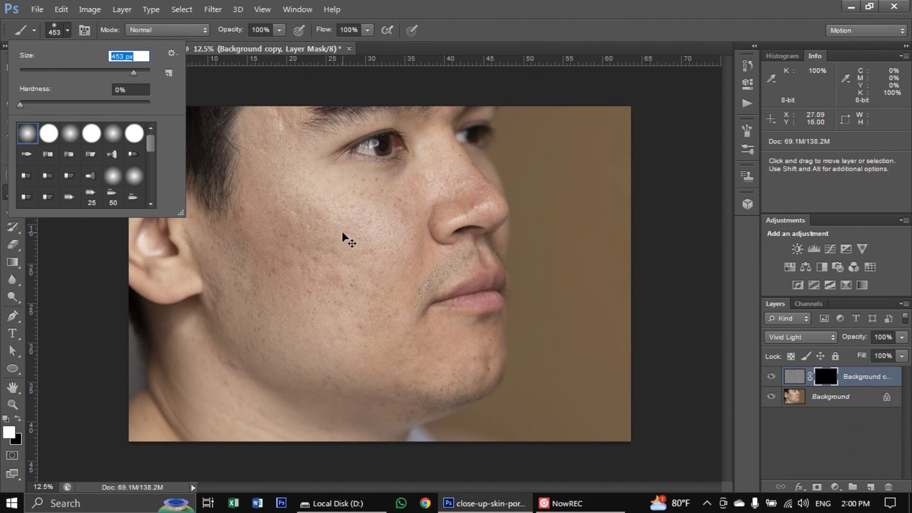
{"action": "left_click", "coordinate": [528, 21]}
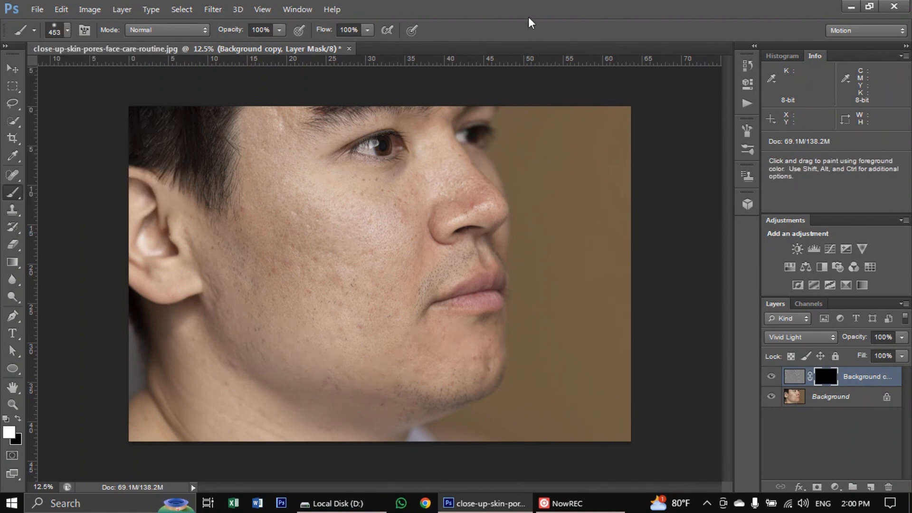
- Paint white on the Background copy mask over the cheek, chin and jawline to smooth the skin there
{"action": "key", "text": "ctrl+plus"}
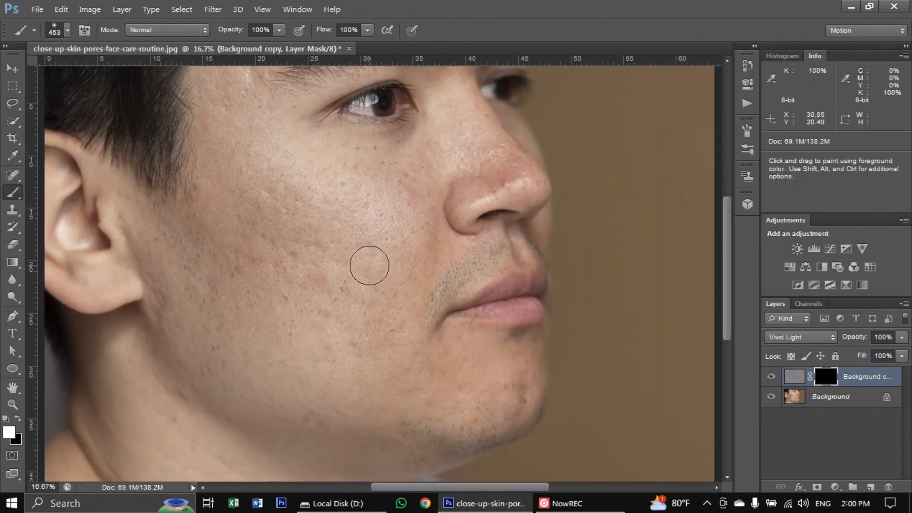
{"action": "scroll", "coordinate": [369, 265], "scroll_direction": "up", "scroll_amount": 1}
{"action": "scroll", "coordinate": [369, 266], "scroll_direction": "up", "scroll_amount": 1}
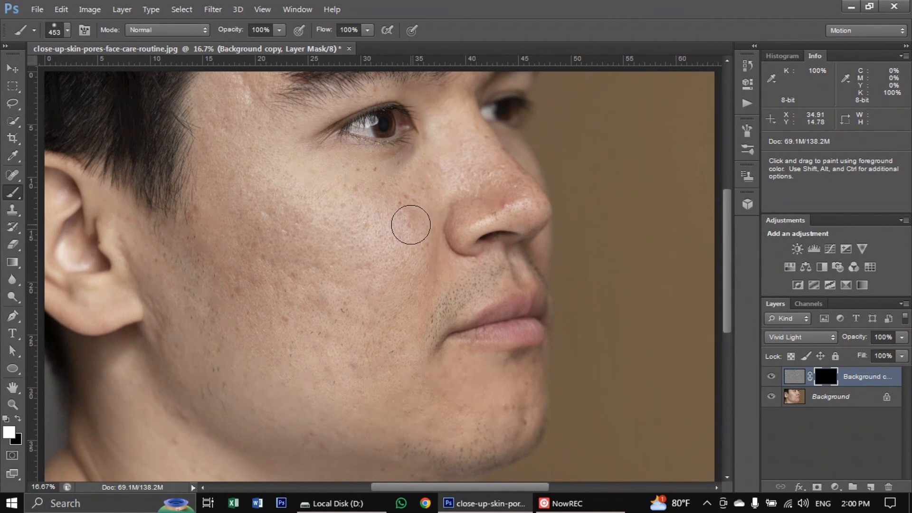
{"action": "mouse_move", "coordinate": [394, 206]}
{"action": "left_mouse_down"}
{"action": "mouse_move", "coordinate": [340, 228]}
{"action": "mouse_move", "coordinate": [262, 297]}
{"action": "mouse_move", "coordinate": [356, 299]}
{"action": "mouse_move", "coordinate": [354, 291]}
{"action": "mouse_move", "coordinate": [309, 291]}
{"action": "mouse_move", "coordinate": [389, 226]}
{"action": "mouse_move", "coordinate": [379, 251]}
{"action": "mouse_move", "coordinate": [291, 300]}
{"action": "mouse_move", "coordinate": [254, 274]}
{"action": "mouse_move", "coordinate": [311, 230]}
{"action": "mouse_move", "coordinate": [300, 214]}
{"action": "mouse_move", "coordinate": [270, 207]}
{"action": "mouse_move", "coordinate": [252, 184]}
{"action": "mouse_move", "coordinate": [233, 199]}
{"action": "mouse_move", "coordinate": [246, 95]}
{"action": "mouse_move", "coordinate": [217, 197]}
{"action": "mouse_move", "coordinate": [199, 236]}
{"action": "mouse_move", "coordinate": [175, 257]}
{"action": "mouse_move", "coordinate": [196, 290]}
{"action": "mouse_move", "coordinate": [223, 305]}
{"action": "mouse_move", "coordinate": [226, 274]}
{"action": "mouse_move", "coordinate": [327, 307]}
{"action": "mouse_move", "coordinate": [364, 360]}
{"action": "mouse_move", "coordinate": [412, 189]}
{"action": "mouse_move", "coordinate": [352, 200]}
{"action": "left_mouse_up"}
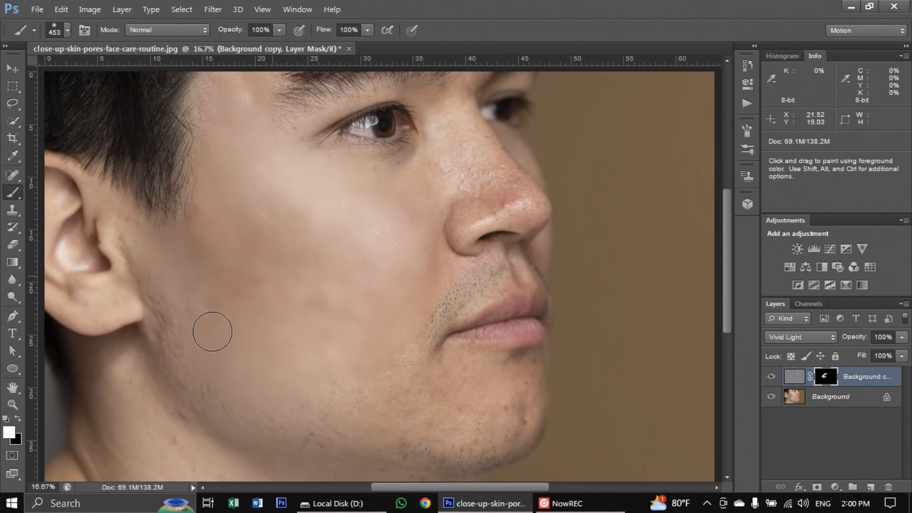
{"action": "scroll", "coordinate": [342, 335], "scroll_direction": "down", "scroll_amount": 3}
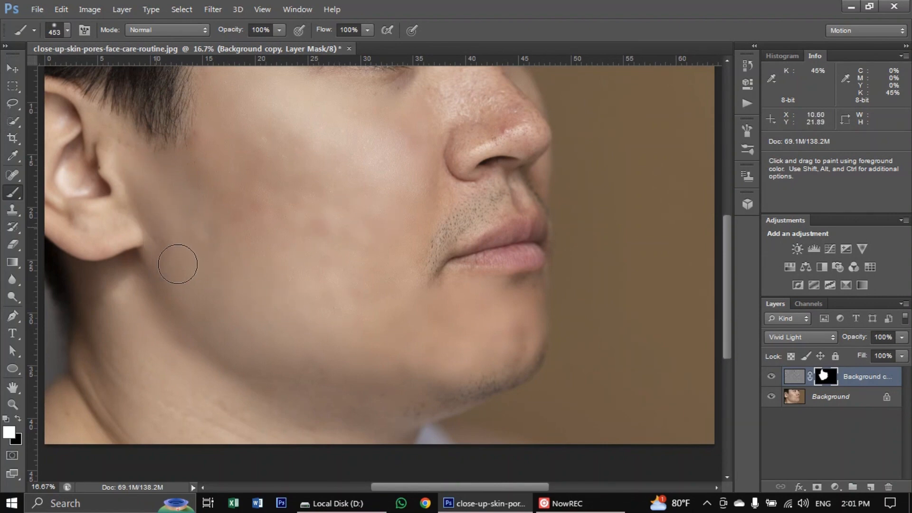
{"action": "left_click_drag", "start_coordinate": [177, 264], "coordinate": [350, 350]}
- Paint white on the mask over the nose and upper lip to smooth the skin there
{"action": "scroll", "coordinate": [350, 350], "scroll_direction": "up", "scroll_amount": 5}
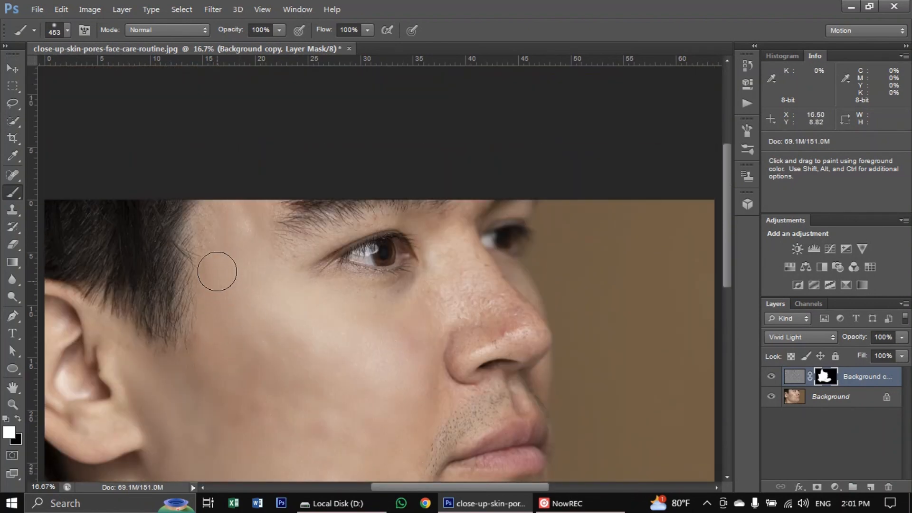
{"action": "mouse_move", "coordinate": [468, 302]}
{"action": "left_mouse_down"}
{"action": "mouse_move", "coordinate": [461, 253]}
{"action": "mouse_move", "coordinate": [443, 296]}
{"action": "mouse_move", "coordinate": [328, 303]}
{"action": "mouse_move", "coordinate": [265, 290]}
{"action": "mouse_move", "coordinate": [265, 272]}
{"action": "mouse_move", "coordinate": [452, 323]}
{"action": "mouse_move", "coordinate": [494, 302]}
{"action": "mouse_move", "coordinate": [503, 309]}
{"action": "mouse_move", "coordinate": [459, 337]}
{"action": "mouse_move", "coordinate": [425, 345]}
{"action": "mouse_move", "coordinate": [481, 336]}
{"action": "mouse_move", "coordinate": [448, 375]}
{"action": "mouse_move", "coordinate": [476, 342]}
{"action": "left_mouse_up"}
{"action": "scroll", "coordinate": [422, 349], "scroll_direction": "down", "scroll_amount": 2}
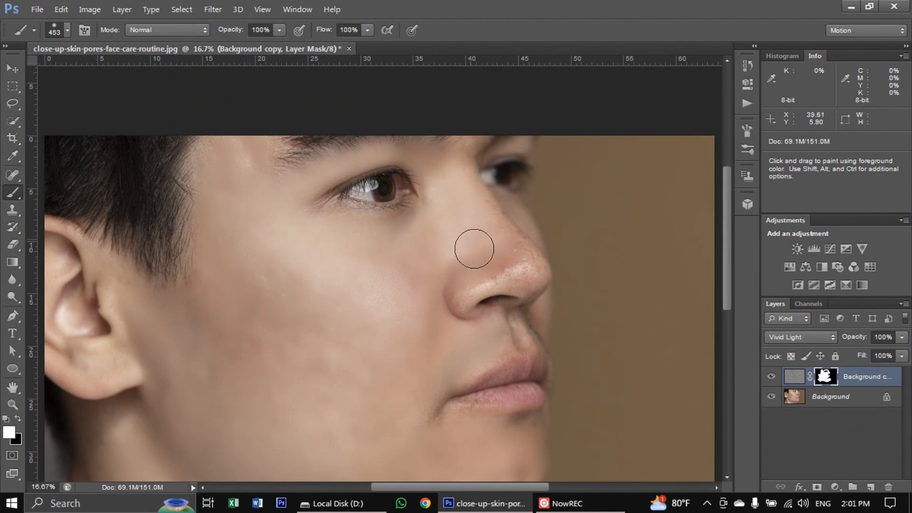
{"action": "mouse_move", "coordinate": [517, 236]}
{"action": "left_mouse_down"}
{"action": "mouse_move", "coordinate": [524, 268]}
{"action": "mouse_move", "coordinate": [473, 286]}
{"action": "mouse_move", "coordinate": [526, 262]}
{"action": "mouse_move", "coordinate": [522, 339]}
{"action": "left_mouse_up"}
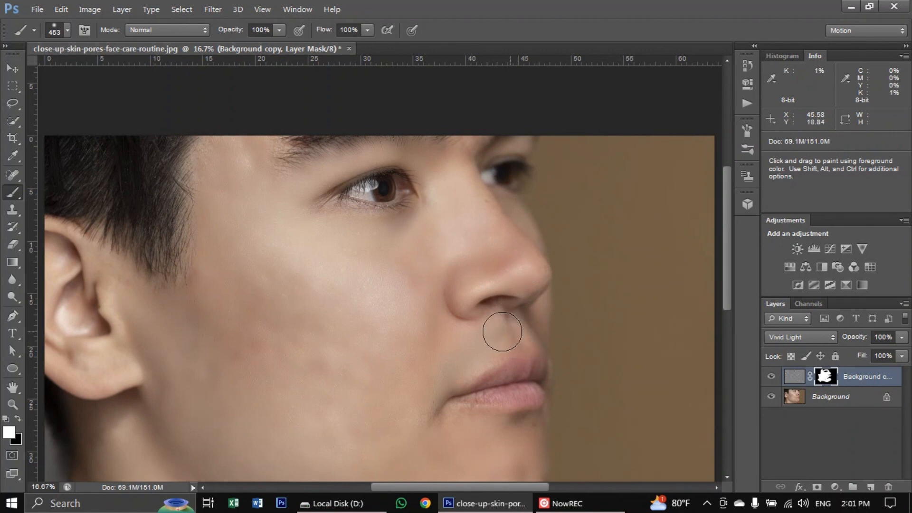
- Paint white on the mask over the neck below the jaw and ear to smooth that skin
{"action": "scroll", "coordinate": [475, 347], "scroll_direction": "down", "scroll_amount": 3}
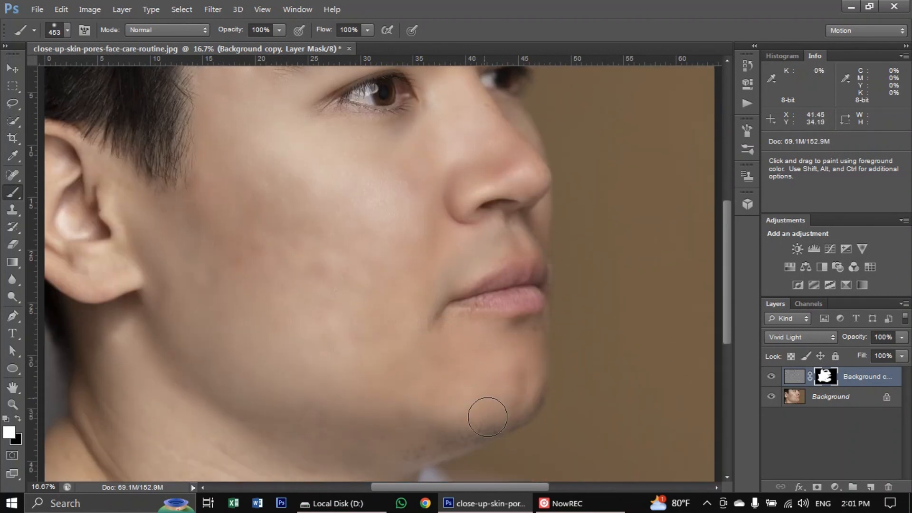
{"action": "scroll", "coordinate": [489, 413], "scroll_direction": "down", "scroll_amount": 2}
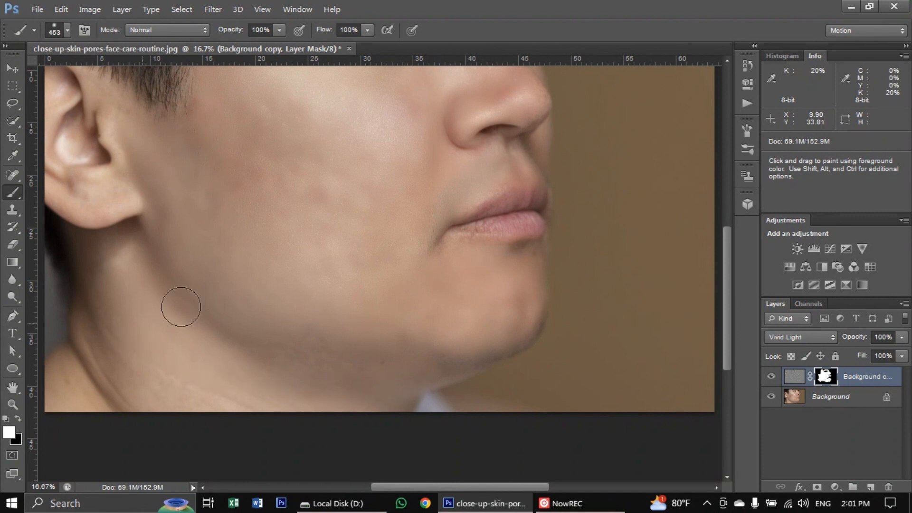
{"action": "mouse_move", "coordinate": [82, 332]}
{"action": "left_mouse_down"}
{"action": "mouse_move", "coordinate": [91, 362]}
{"action": "mouse_move", "coordinate": [60, 387]}
{"action": "mouse_move", "coordinate": [110, 391]}
{"action": "mouse_move", "coordinate": [126, 399]}
{"action": "left_mouse_up"}
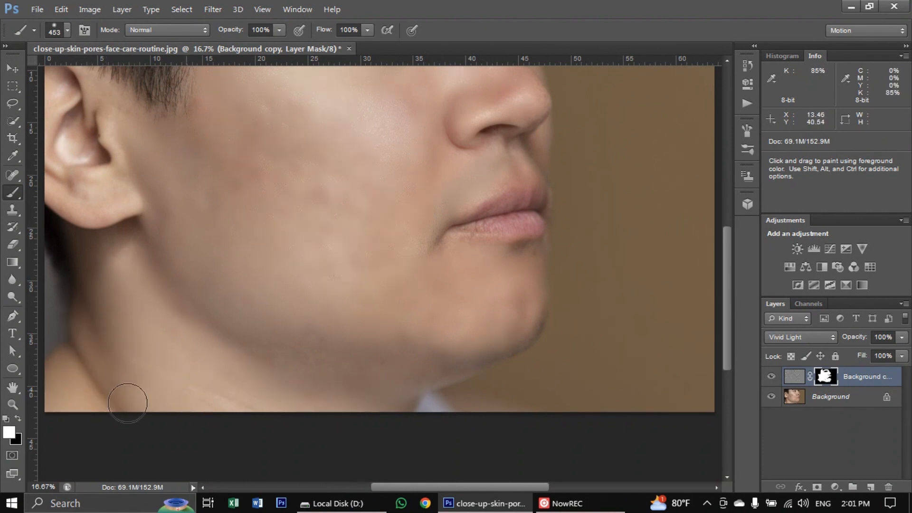
- Reduce the brush size to 129 px and touch up the mask in white along the nose
{"action": "scroll", "coordinate": [260, 245], "scroll_direction": "up", "scroll_amount": 4}
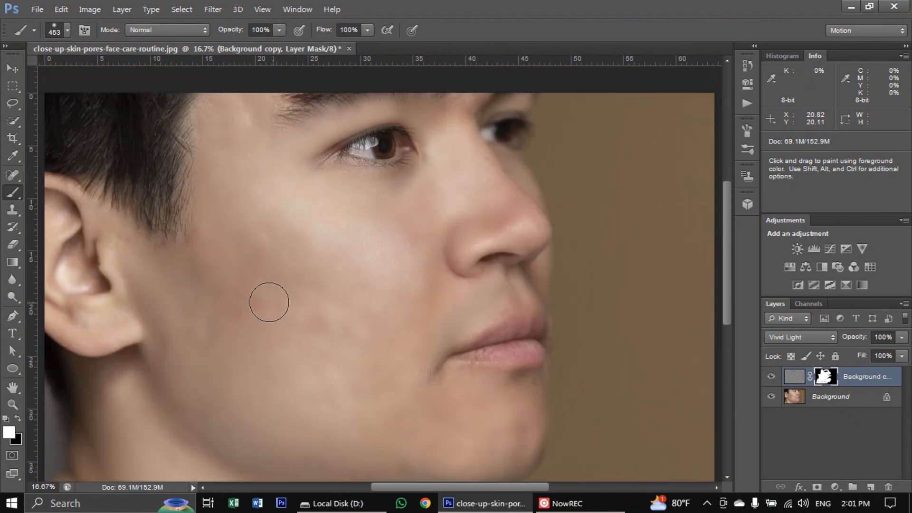
{"action": "scroll", "coordinate": [245, 291], "scroll_direction": "up", "scroll_amount": 4}
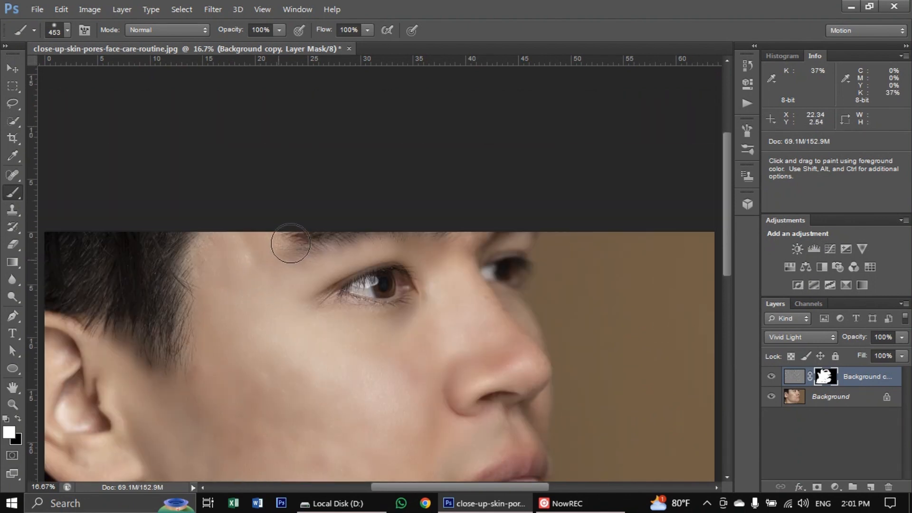
{"action": "left_click", "coordinate": [68, 30]}
{"action": "left_click", "coordinate": [93, 72]}
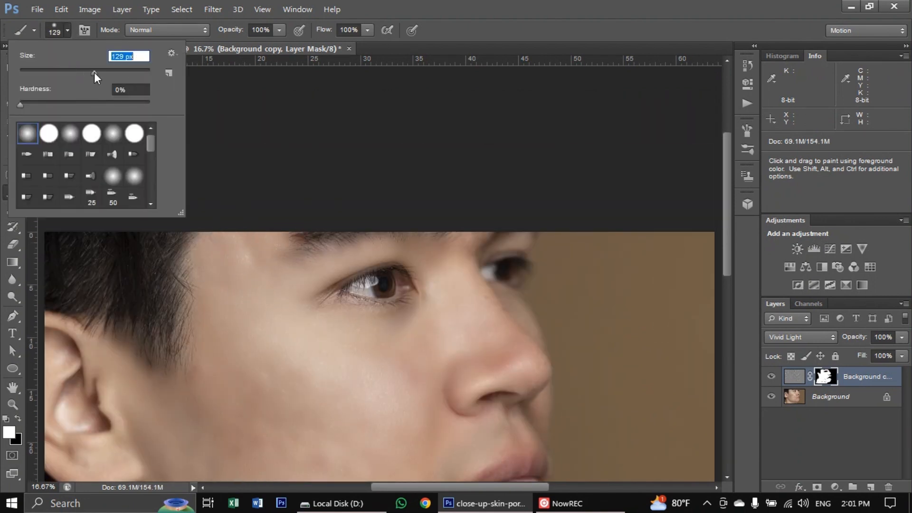
{"action": "left_click", "coordinate": [485, 297]}
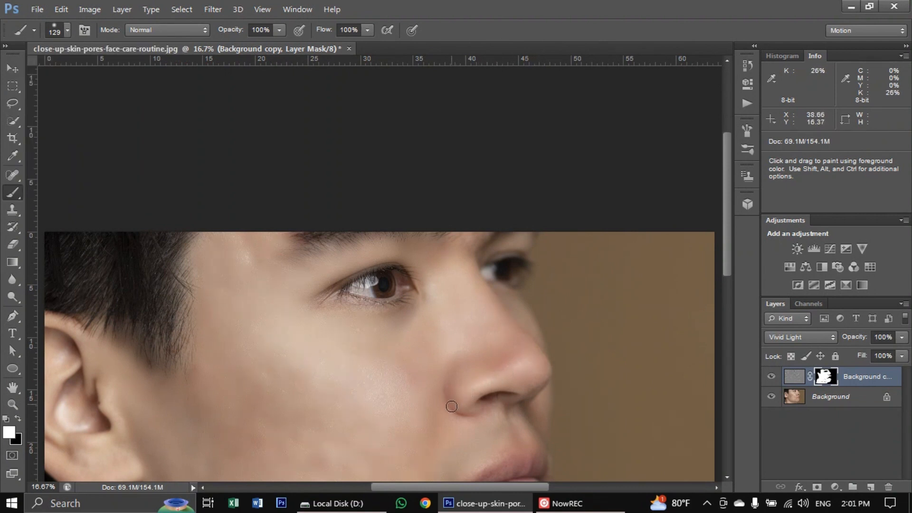
{"action": "scroll", "coordinate": [466, 397], "scroll_direction": "down", "scroll_amount": 2}
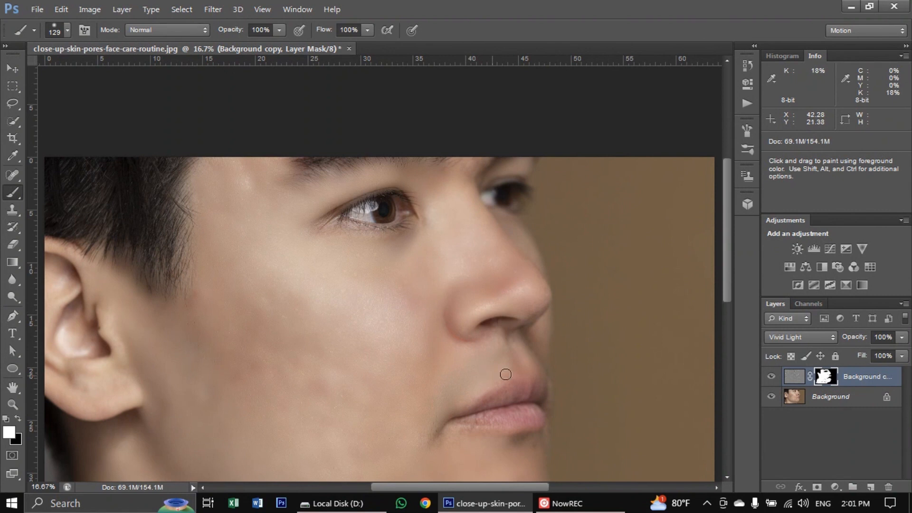